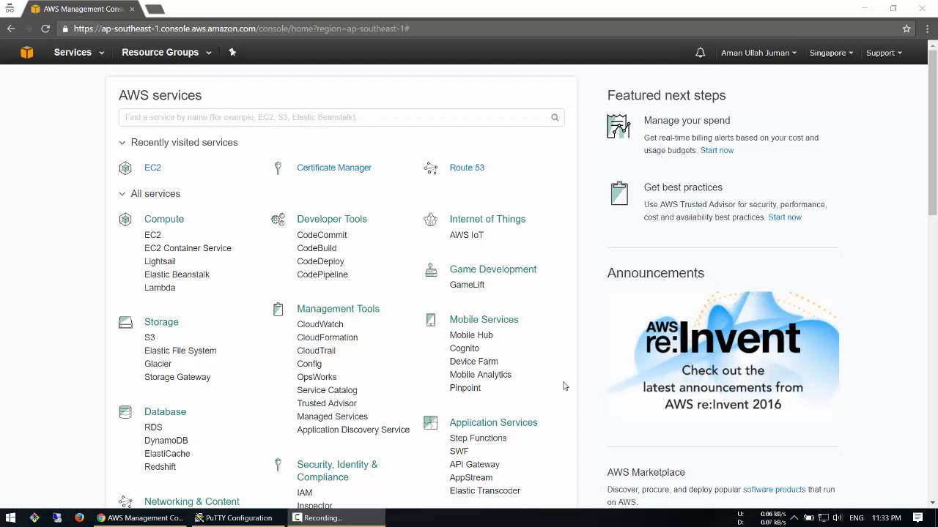
# Search Google for "ultratool" in a new browser tab.
pyautogui.click(149, 10)
pyautogui.write('u')
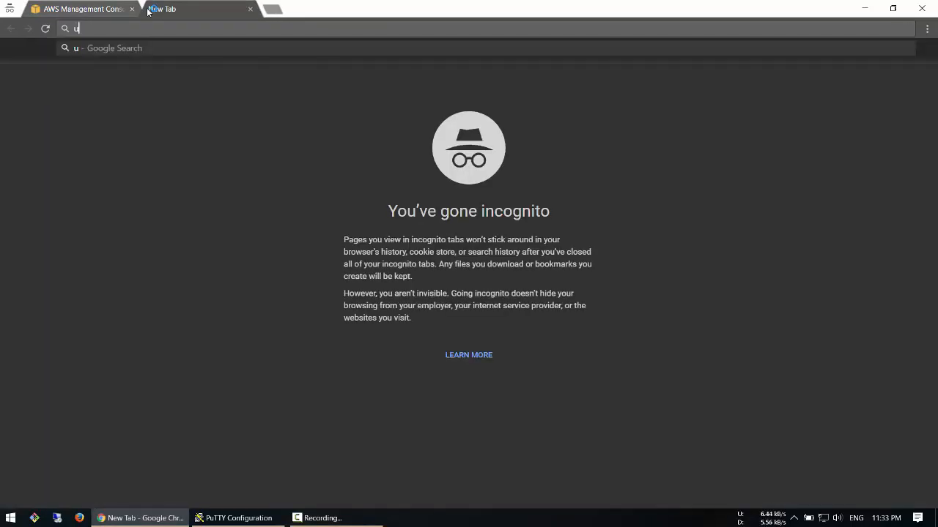
pyautogui.write('ltratool')
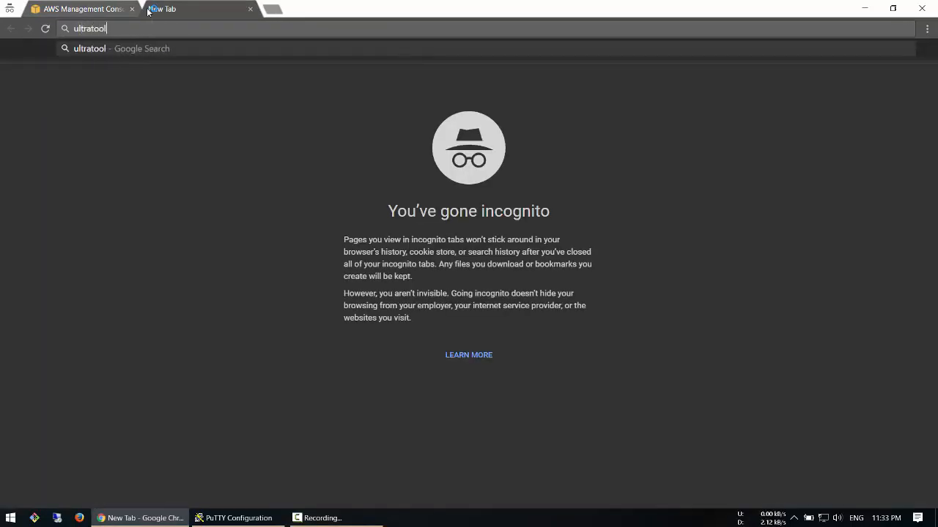
pyautogui.press('Return')
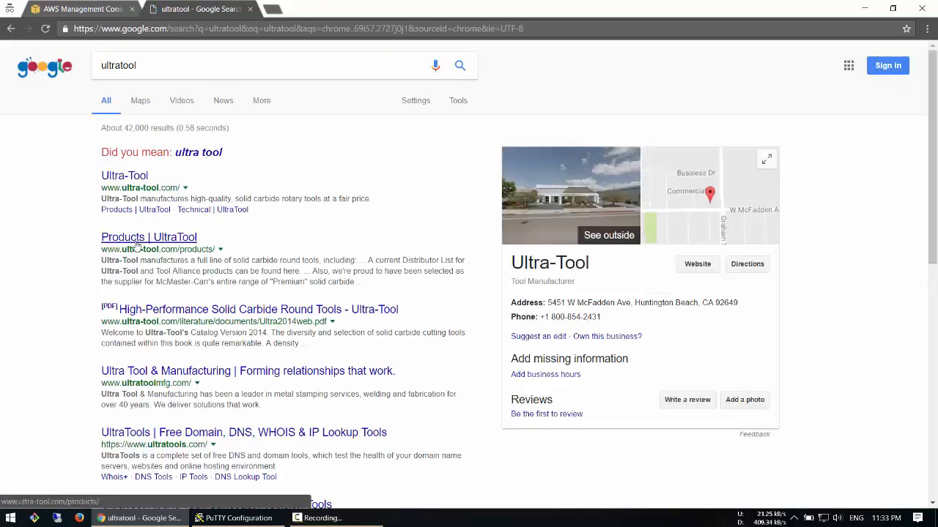
pyautogui.click(123, 183)
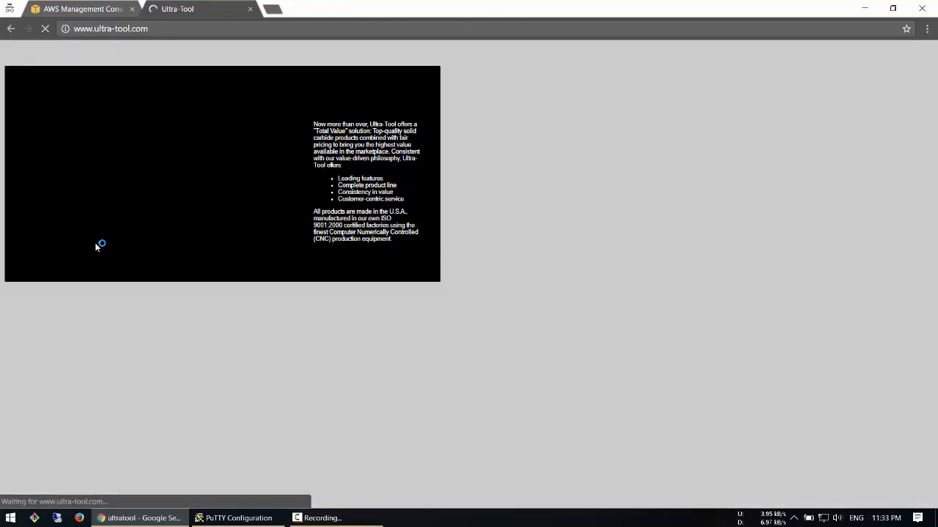
pyautogui.click(11, 28)
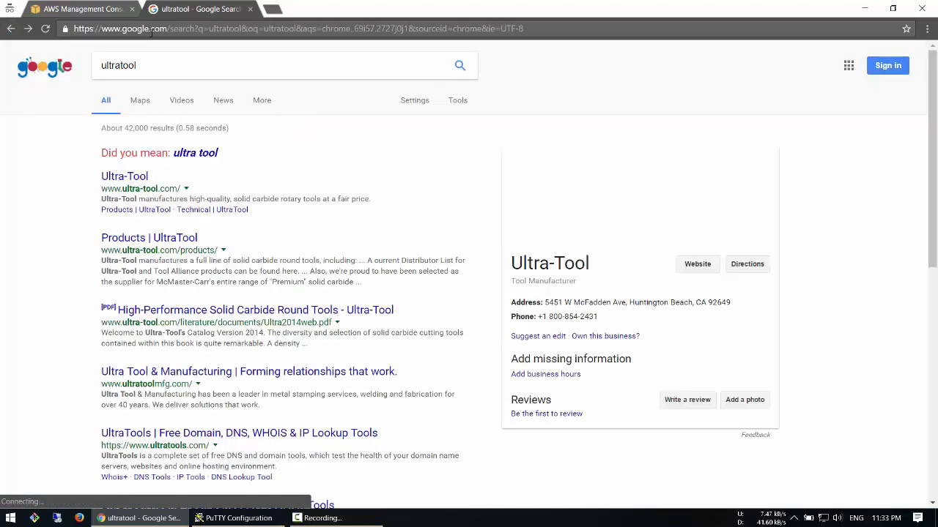
# Search Google for "ultra tools dns lookup" and open the UltraTools DNS Lookup Tool page.
pyautogui.click(154, 64)
pyautogui.doubleClick(155, 65)
pyautogui.write('y')
pyautogui.press('BackSpace')
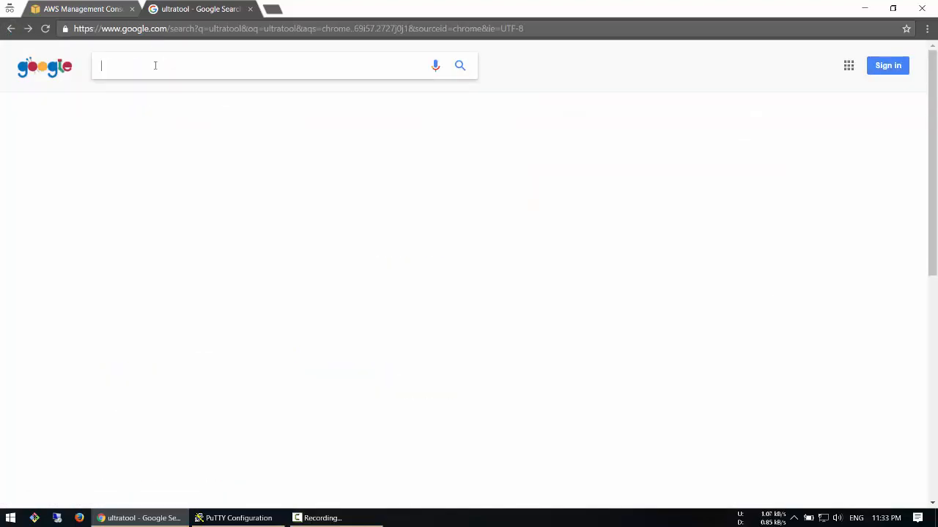
pyautogui.write('ultra tools')
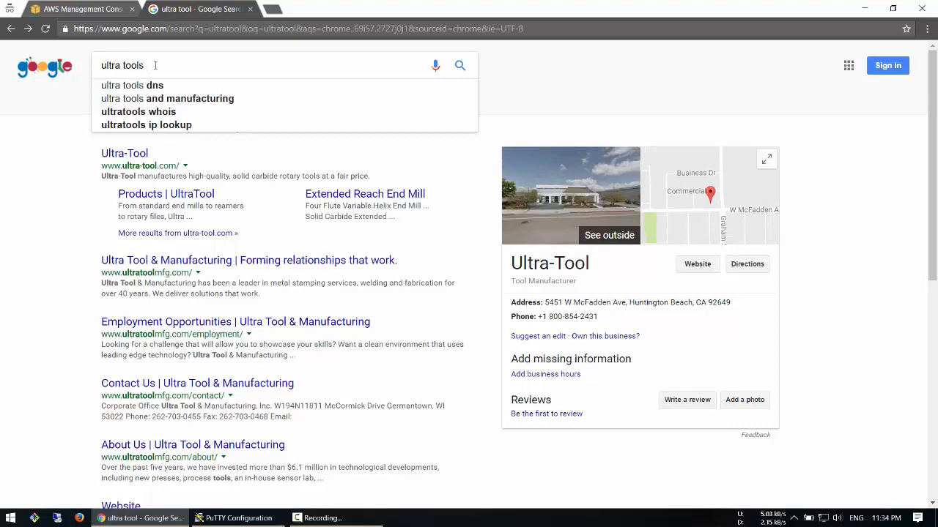
pyautogui.write(' dns')
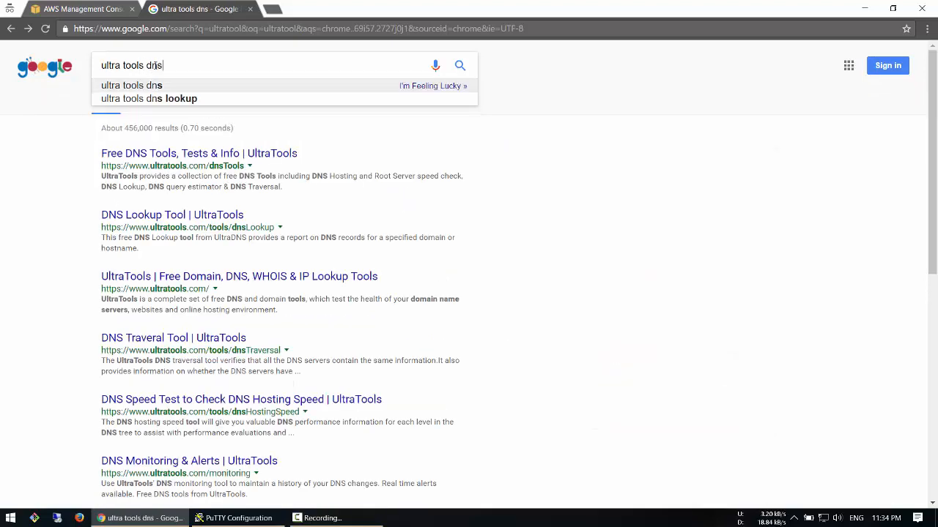
pyautogui.press('Down')
pyautogui.press('Down')
pyautogui.press('Return')
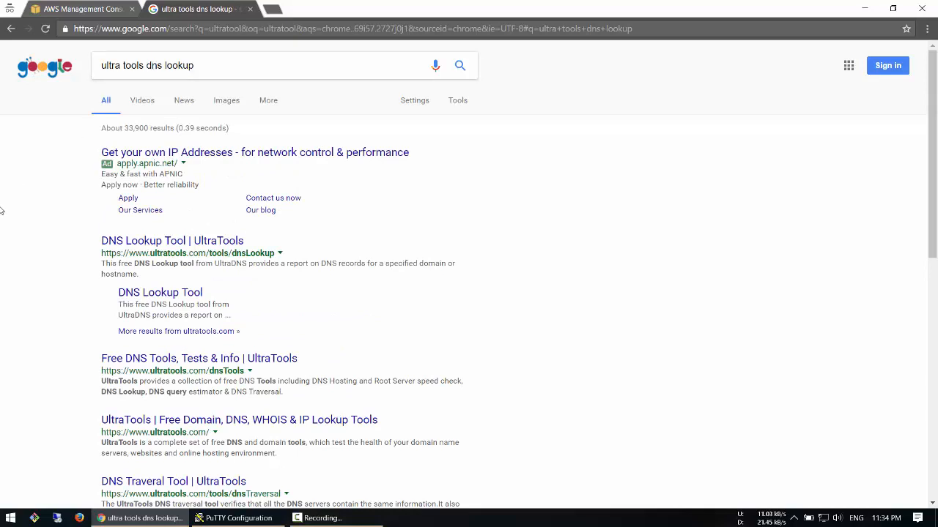
pyautogui.click(169, 242)
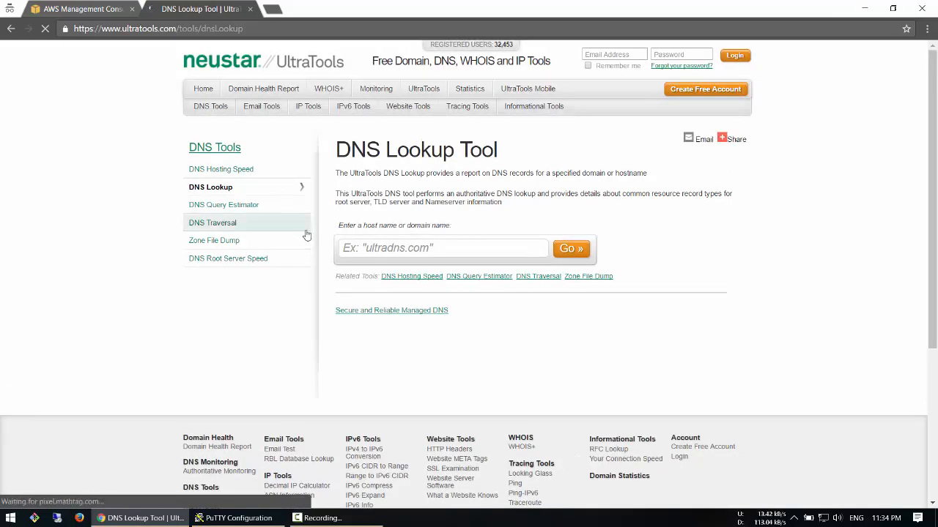
# Return to the AWS console and open the Route 53 record sets of the freebienow.xyz hosted zone.
pyautogui.click(58, 8)
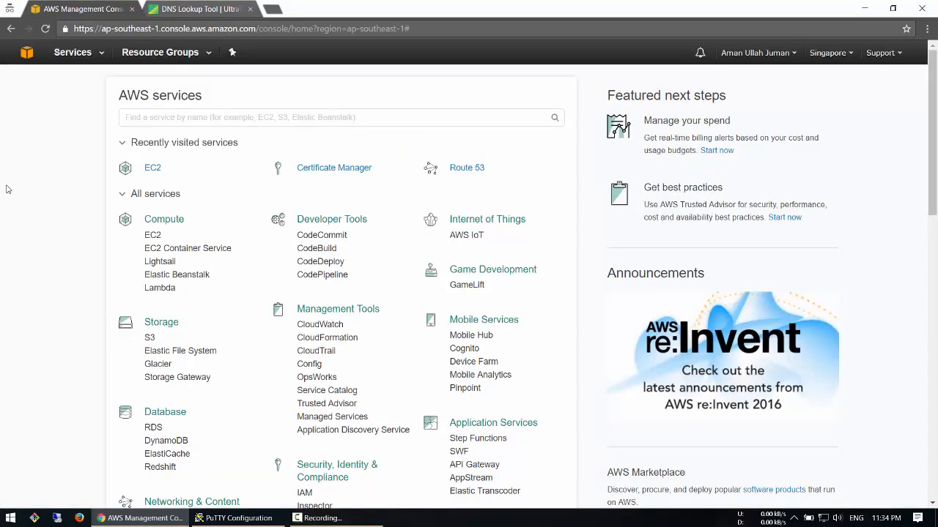
pyautogui.click(477, 172)
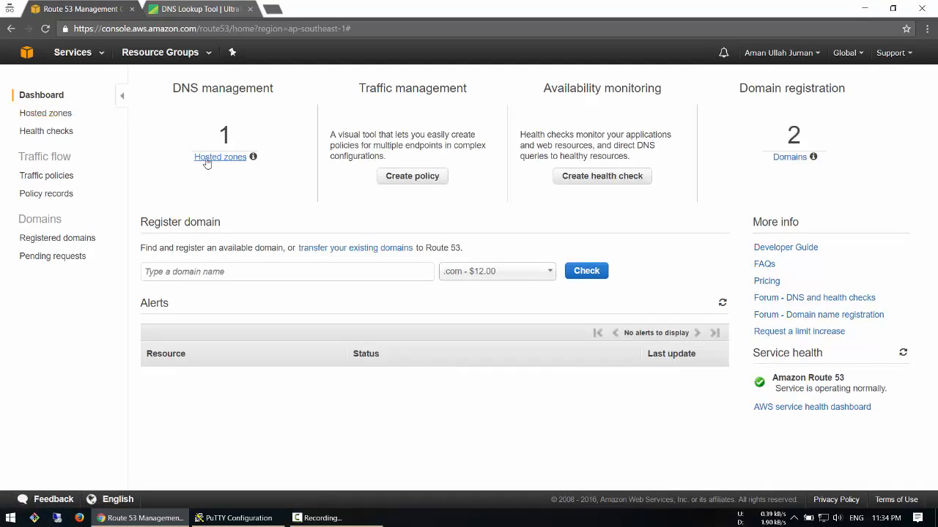
pyautogui.click(50, 120)
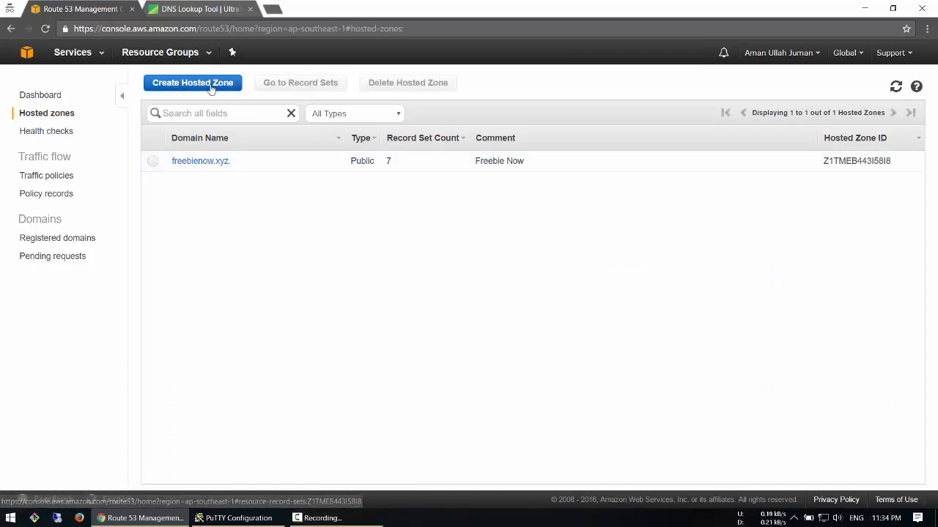
pyautogui.click(198, 161)
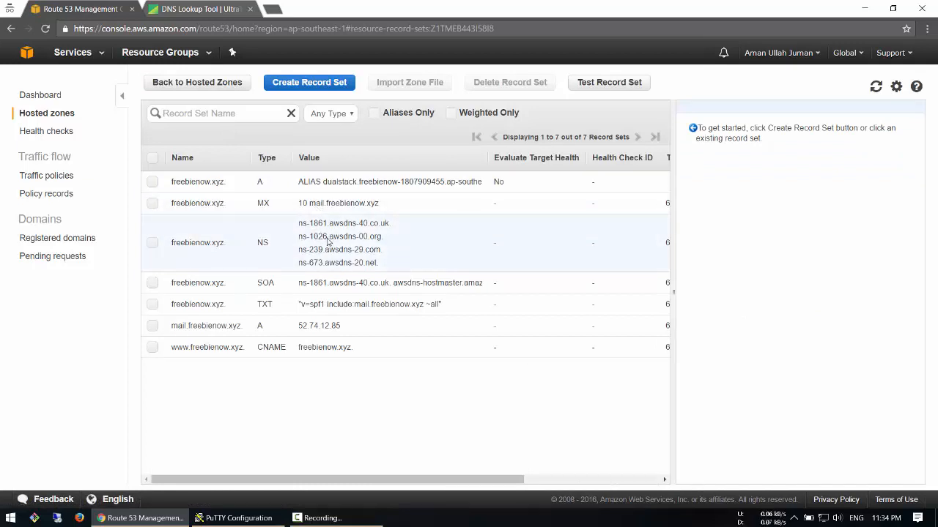
# Examine the name server values in the NS record set of freebienow.xyz.
pyautogui.click(185, 244)
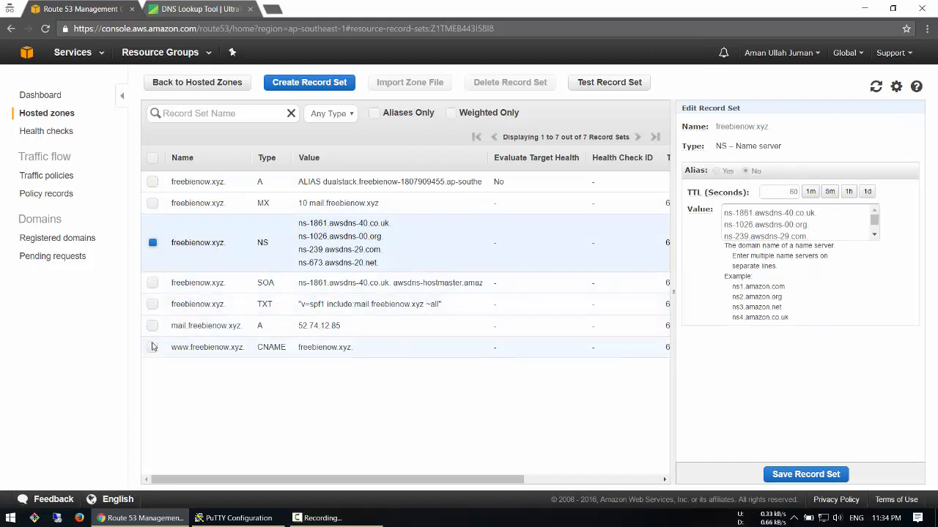
pyautogui.click(151, 283)
pyautogui.click(312, 252)
pyautogui.moveTo(297, 223); pyautogui.dragTo(393, 227)
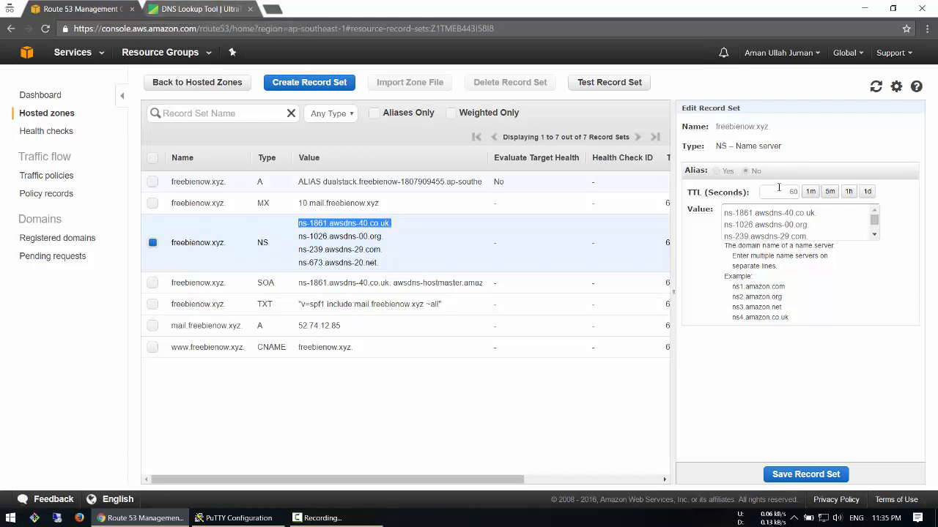
pyautogui.click(780, 224)
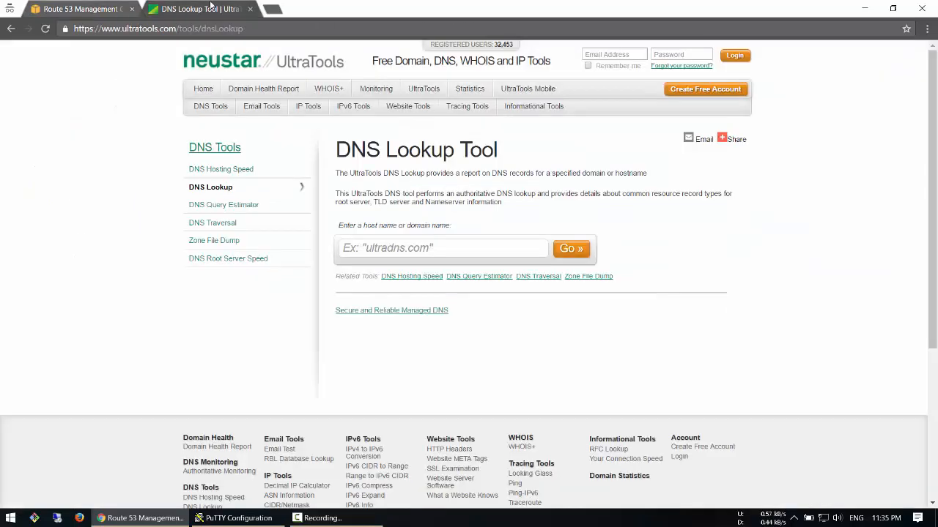
# Run a lookup for freebienow.xyz in the UltraTools DNS Lookup Tool.
pyautogui.click(199, 9)
pyautogui.click(414, 249)
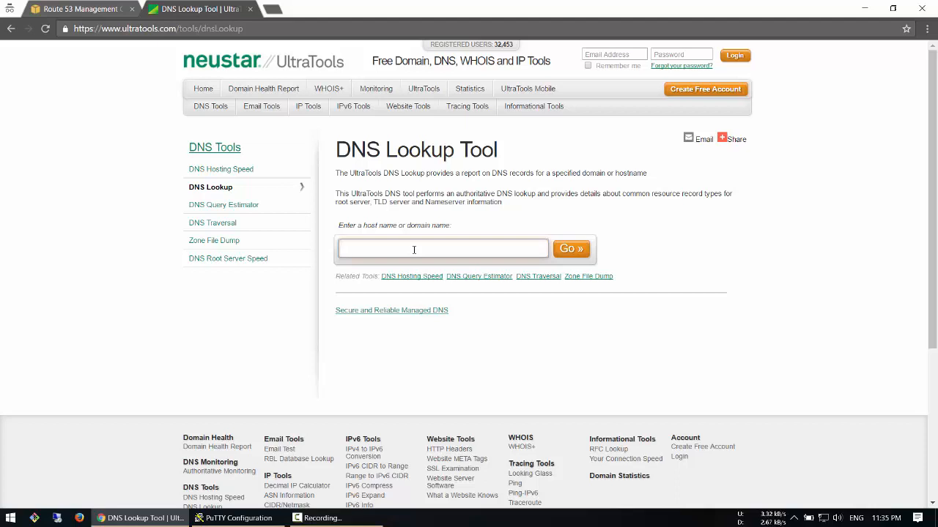
pyautogui.write('freebienow.xyz')
pyautogui.press('Return')
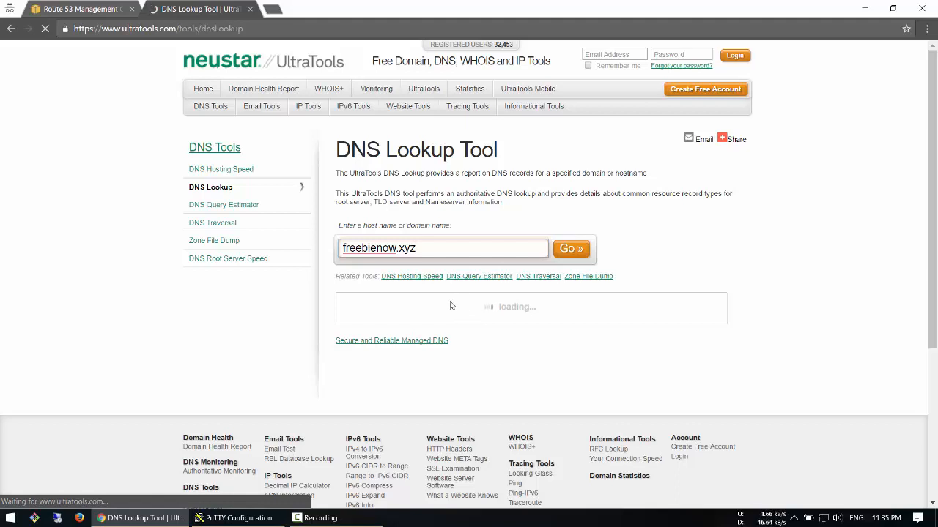
pyautogui.click(81, 8)
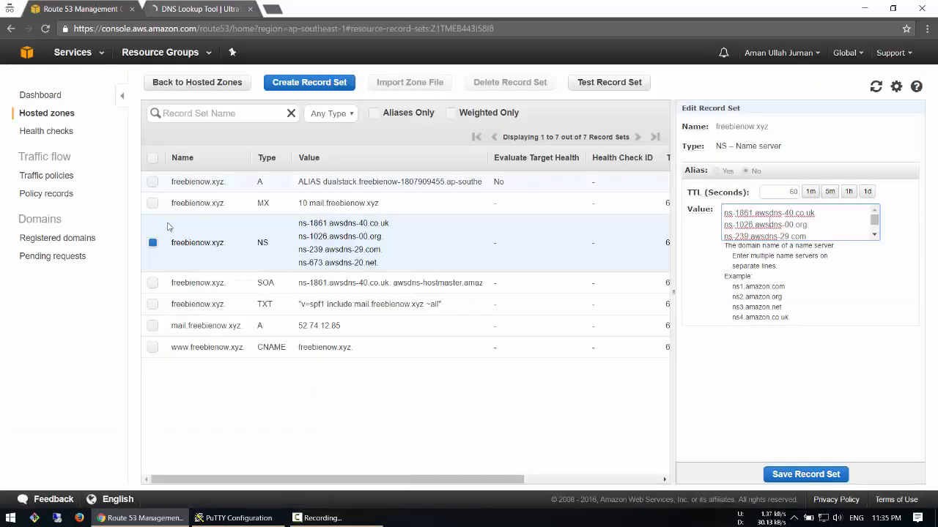
pyautogui.click(152, 243)
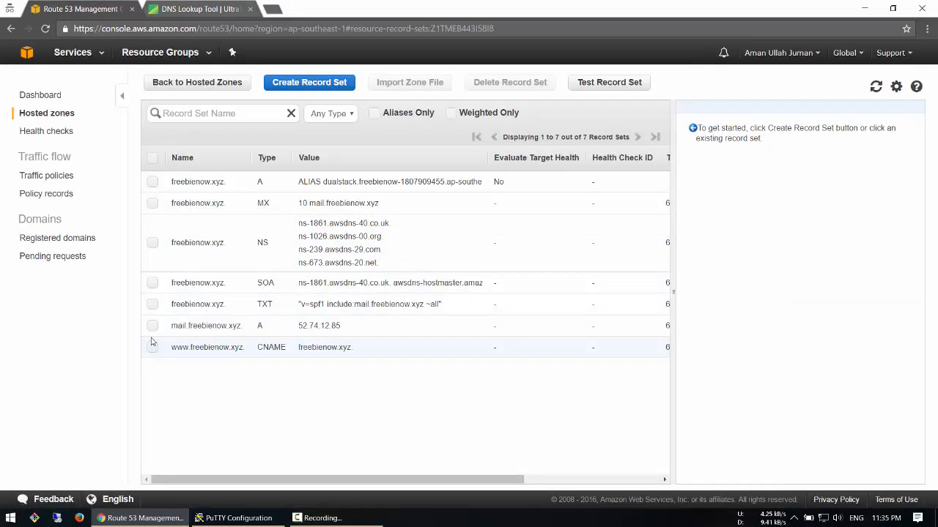
pyautogui.click(153, 325)
pyautogui.click(153, 347)
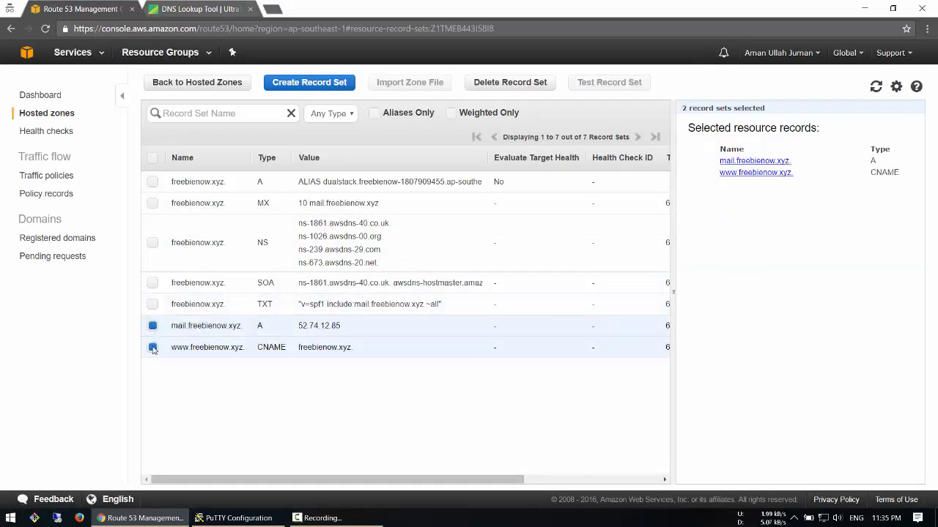
pyautogui.click(152, 347)
pyautogui.click(152, 325)
pyautogui.click(152, 348)
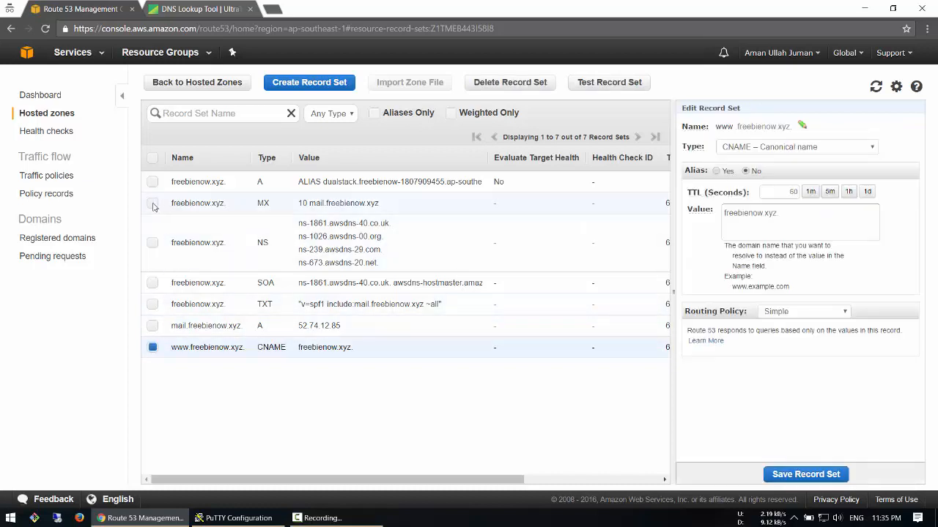
pyautogui.click(153, 205)
pyautogui.click(153, 205)
pyautogui.click(151, 183)
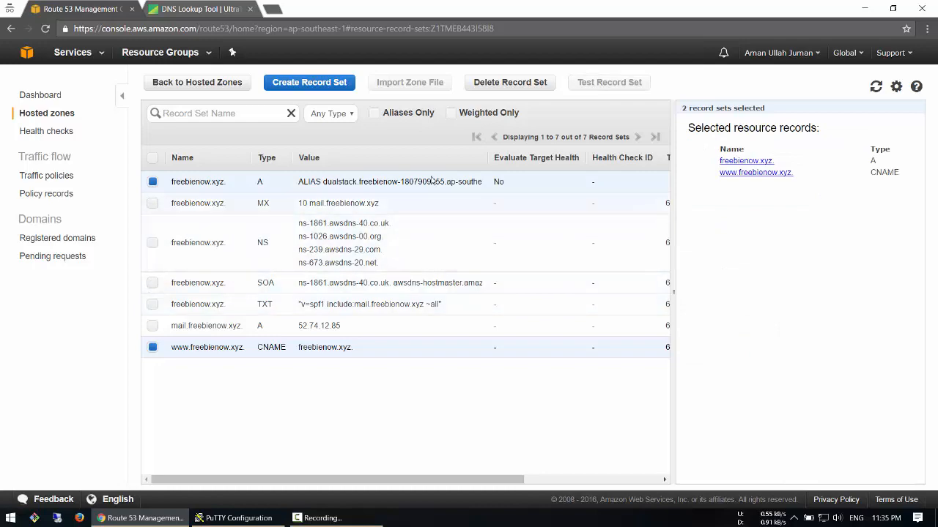
pyautogui.click(510, 82)
pyautogui.click(506, 339)
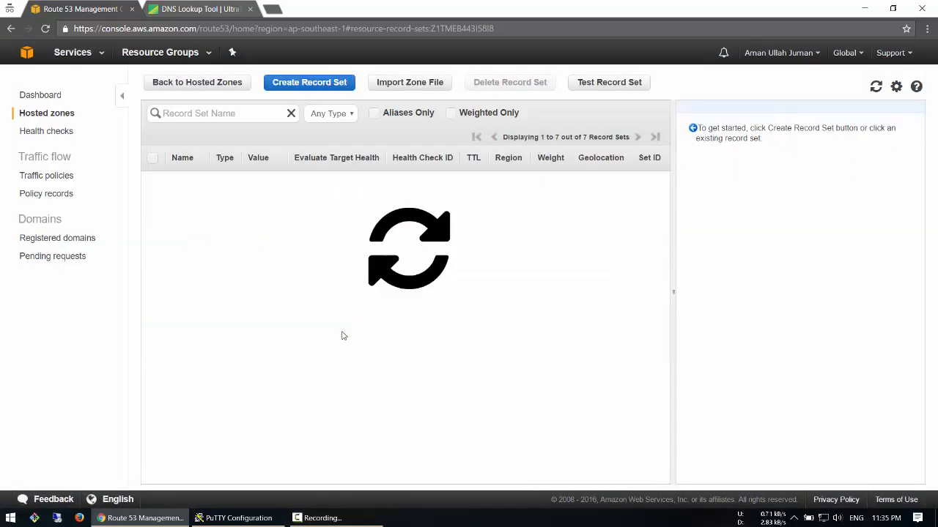
# Review the DNS lookup results for freebienow.xyz in UltraTools, including the A, CNAME, MX, NS and TXT records.
pyautogui.click(192, 9)
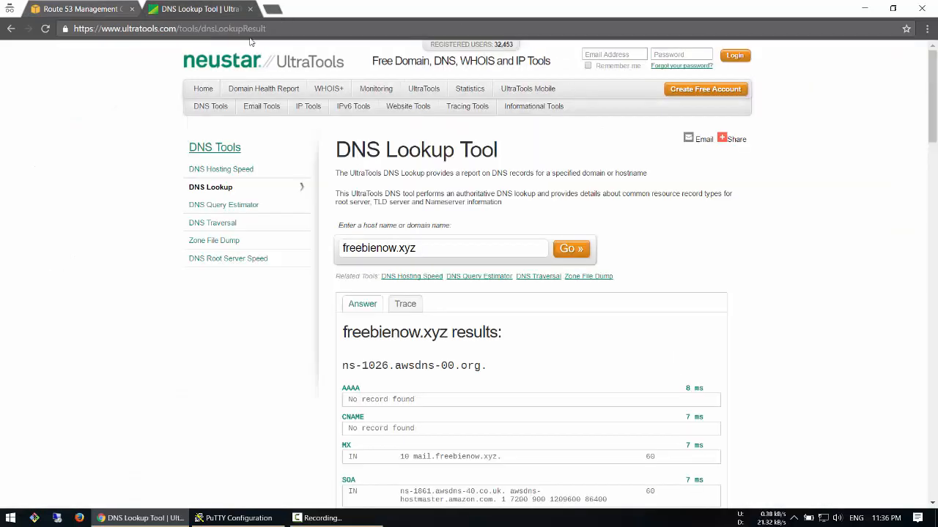
pyautogui.scroll(-3, 496, 369)
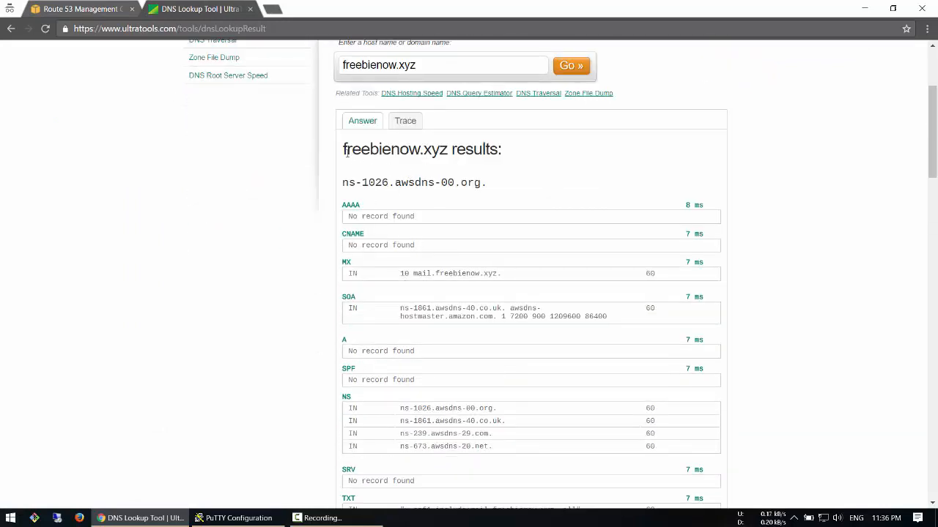
pyautogui.scroll(-9, 396, 344)
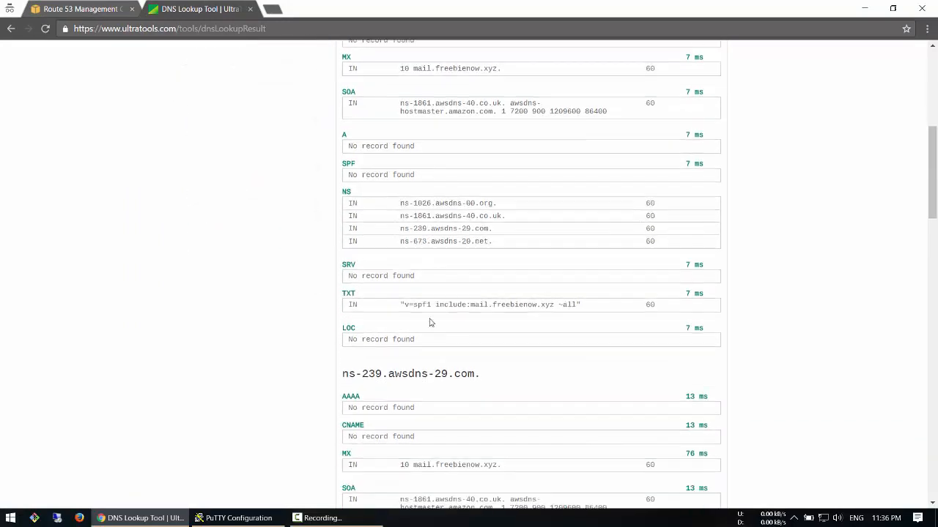
# Open AWS Certificate Manager in a separate browser tab, keeping the Route 53 console open.
pyautogui.click(68, 10)
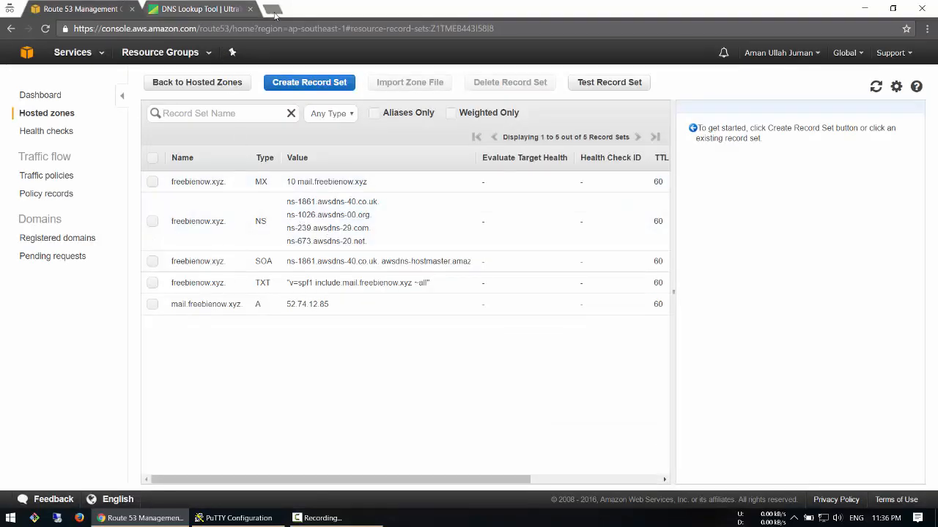
pyautogui.click(101, 53)
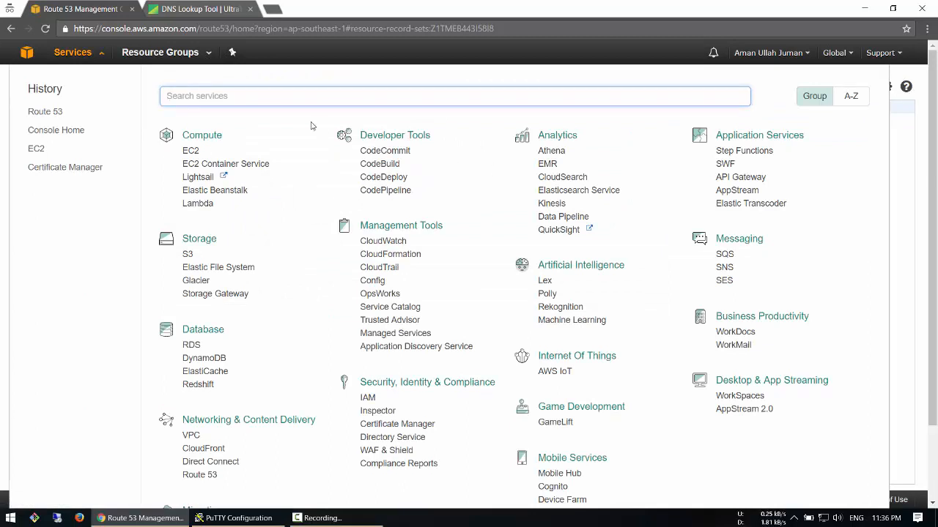
pyautogui.write('Cer')
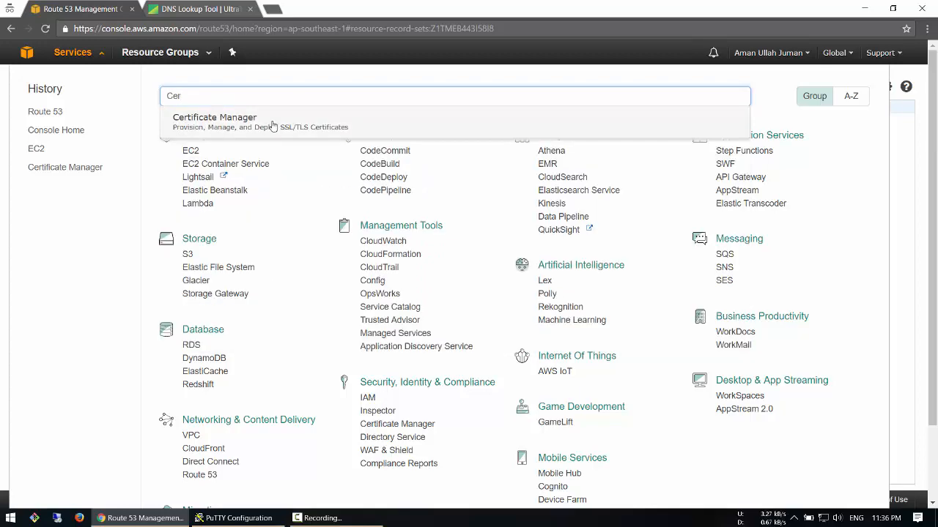
pyautogui.middleClick(273, 124)
pyautogui.click(201, 9)
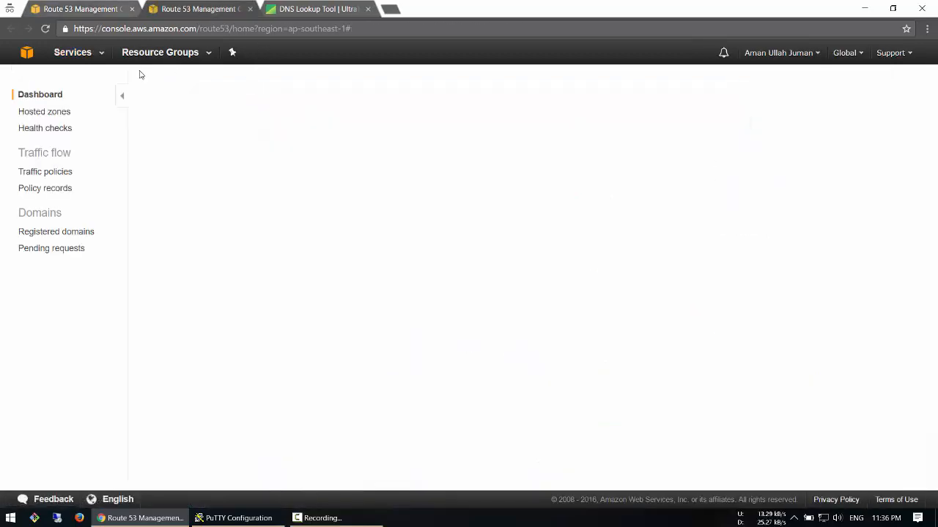
pyautogui.click(73, 52)
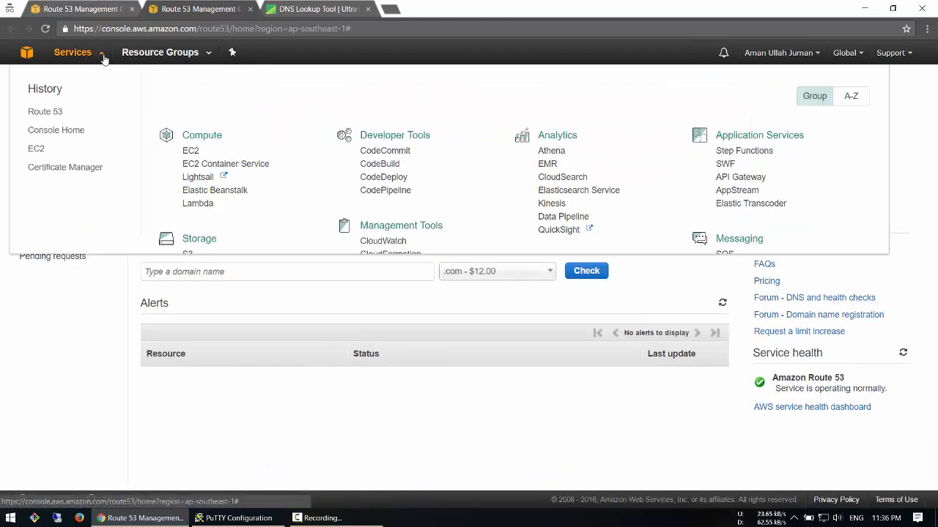
pyautogui.write('Cer')
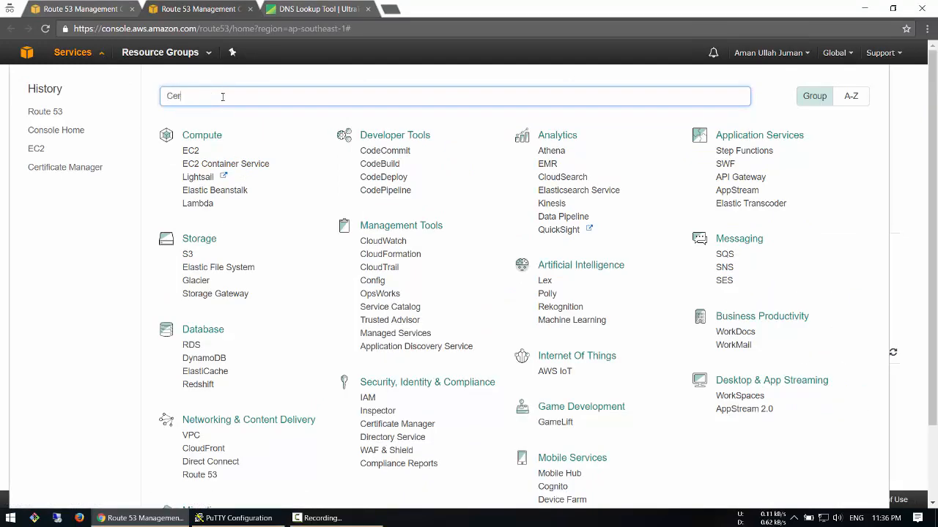
pyautogui.click(220, 121)
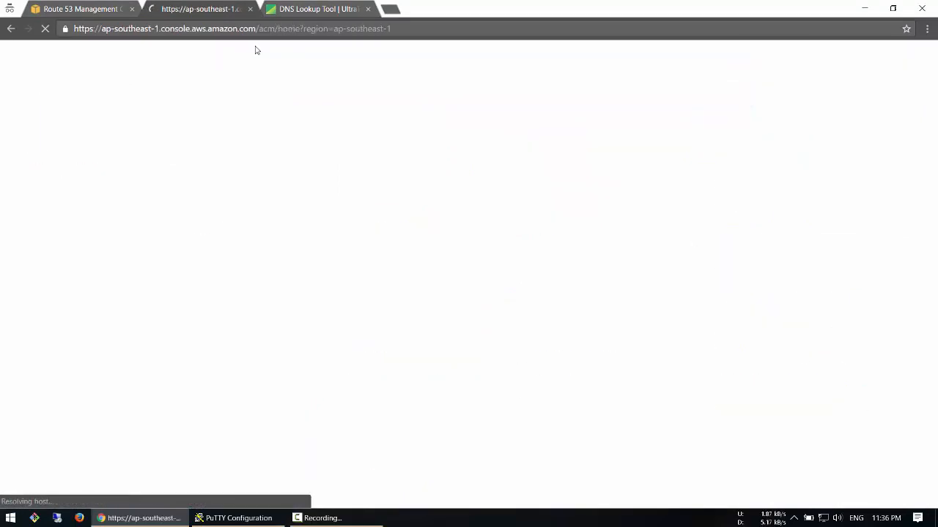
# Open the EC2 console in a separate browser tab from Route 53 and return to AWS Certificate Manager.
pyautogui.click(82, 9)
pyautogui.rightClick(190, 150)
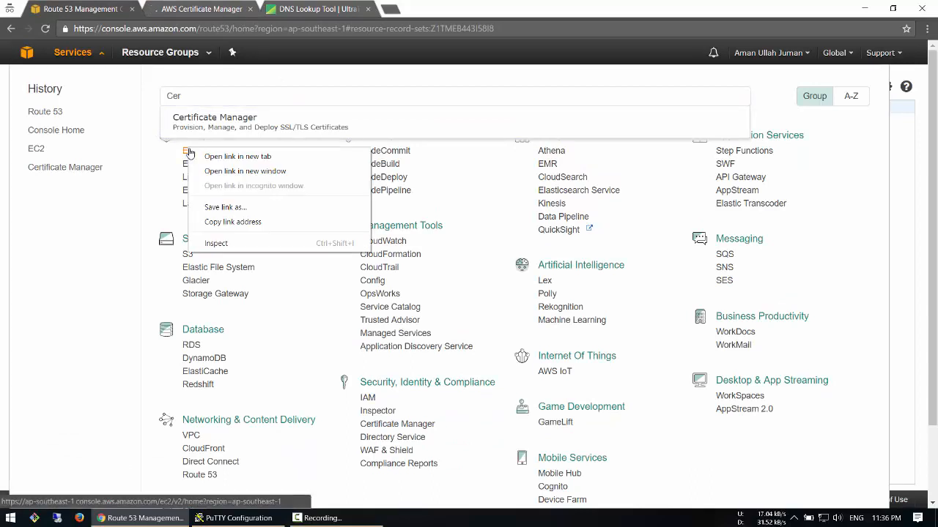
pyautogui.click(220, 155)
pyautogui.click(199, 9)
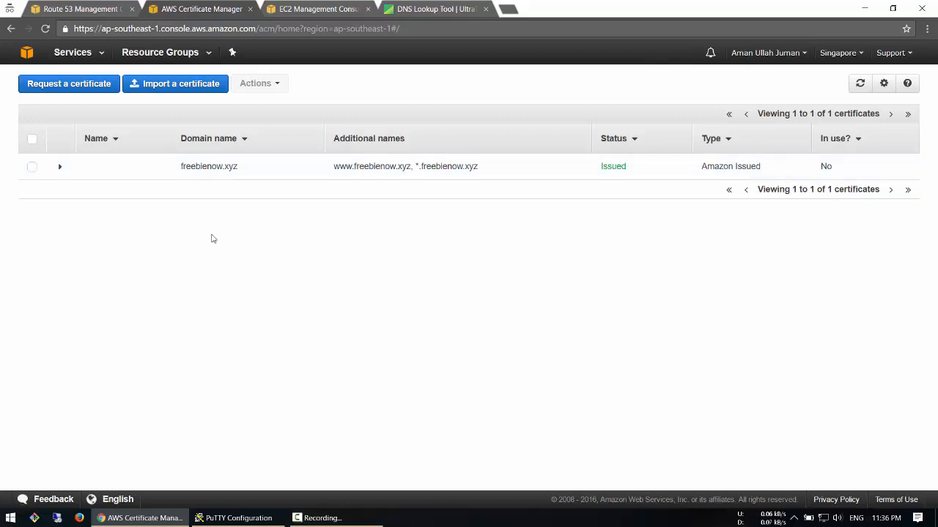
pyautogui.click(63, 85)
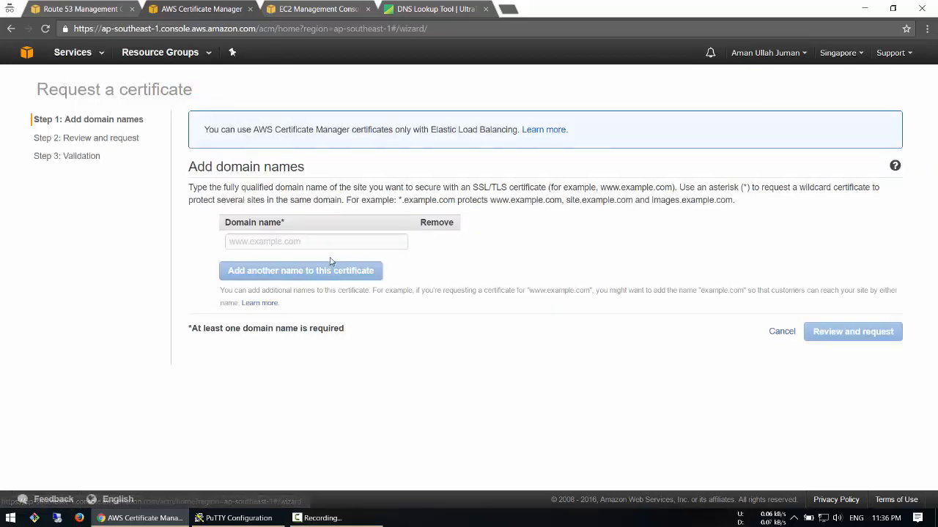
pyautogui.click(274, 242)
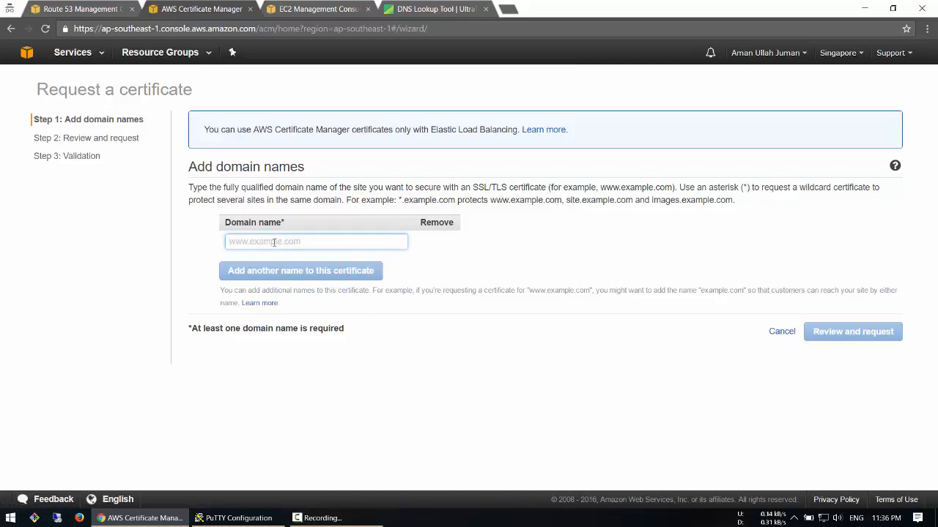
pyautogui.write('freebienow.xyz')
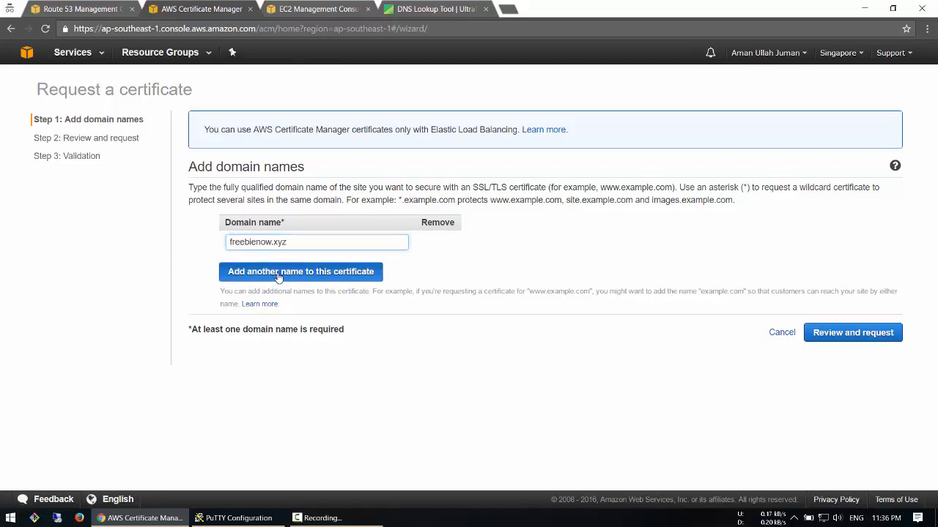
pyautogui.click(275, 272)
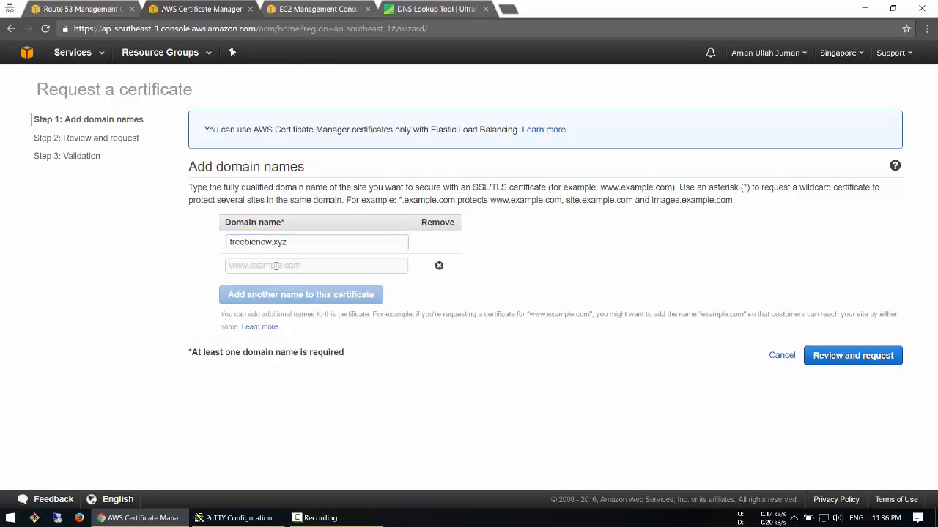
pyautogui.write('www.')
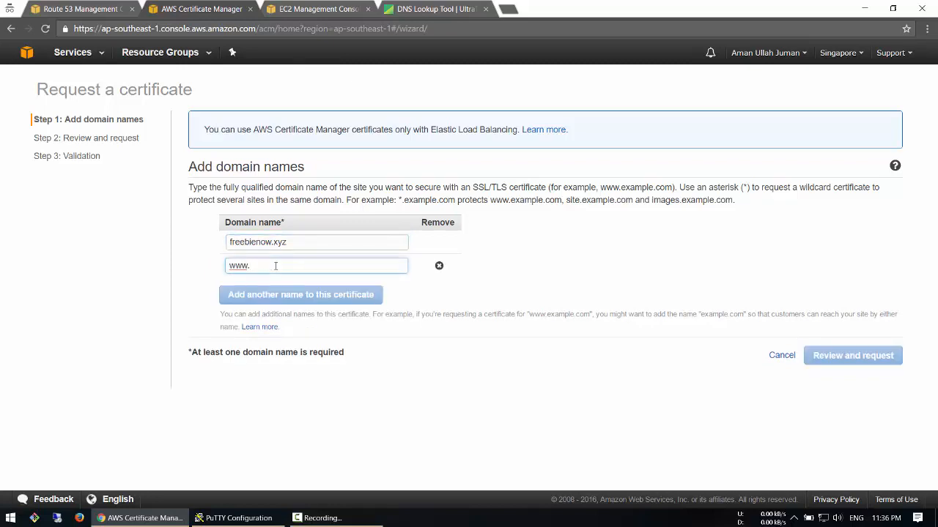
pyautogui.write('freebi')
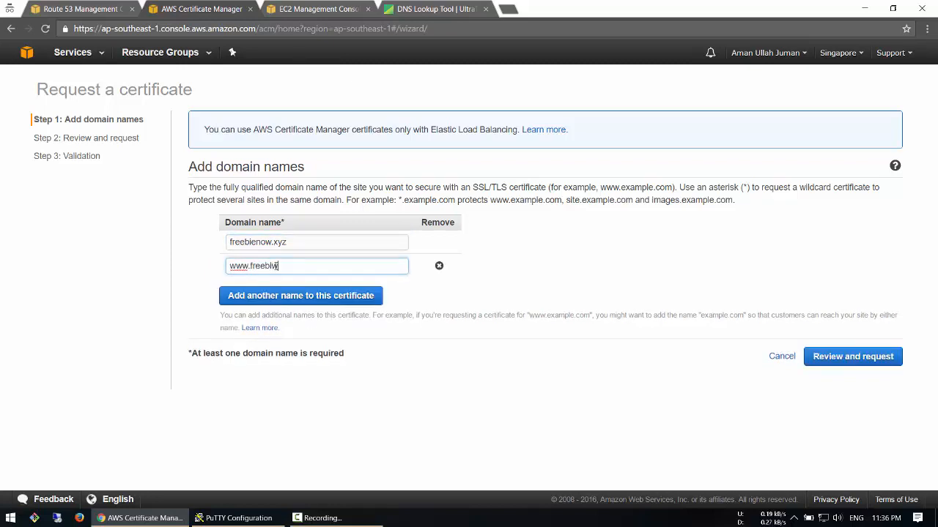
pyautogui.write('enow.xyz')
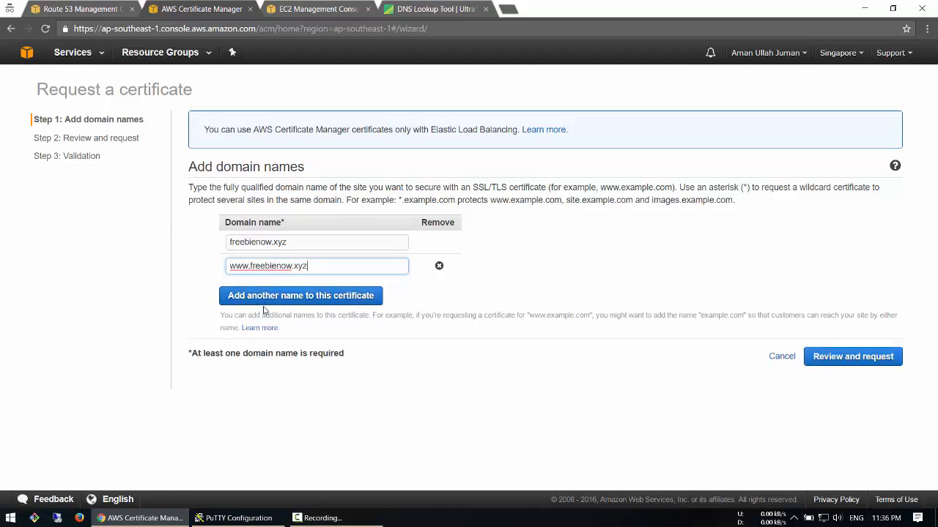
pyautogui.click(265, 296)
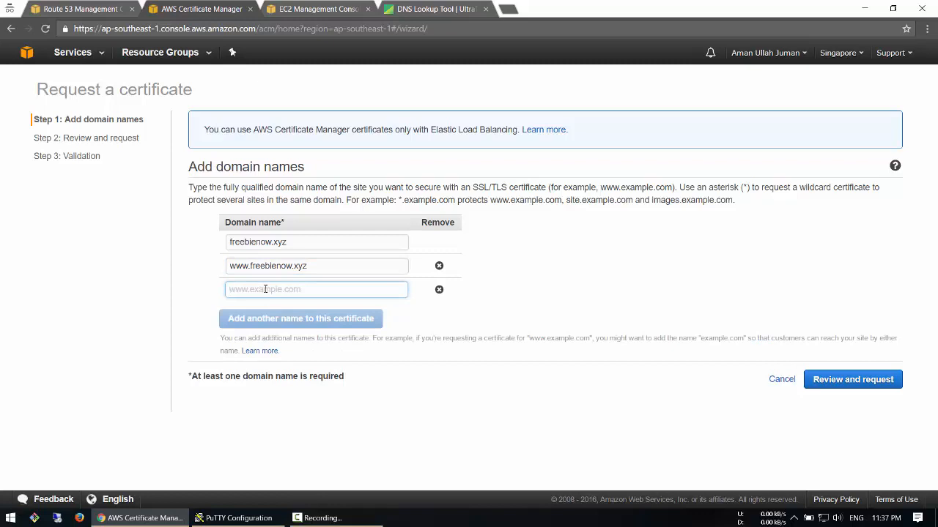
pyautogui.write('*')
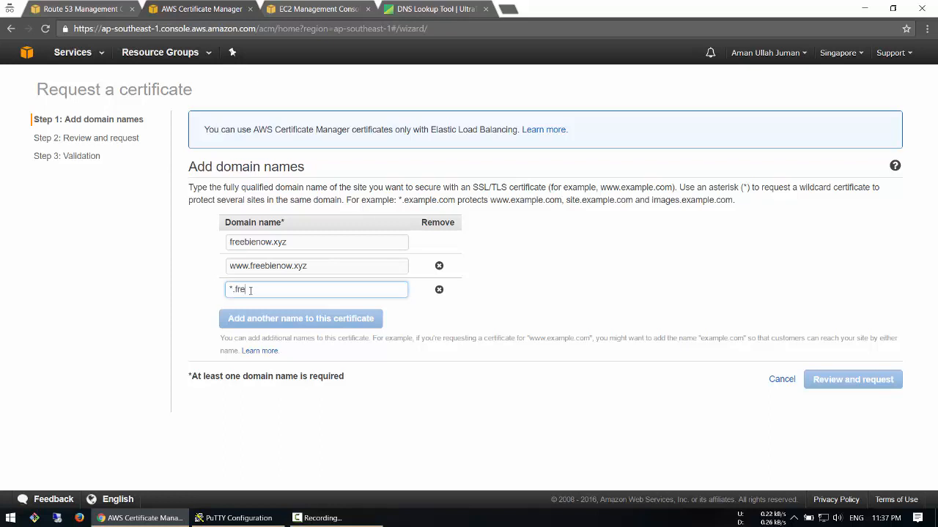
pyautogui.write('ebienow.xyz')
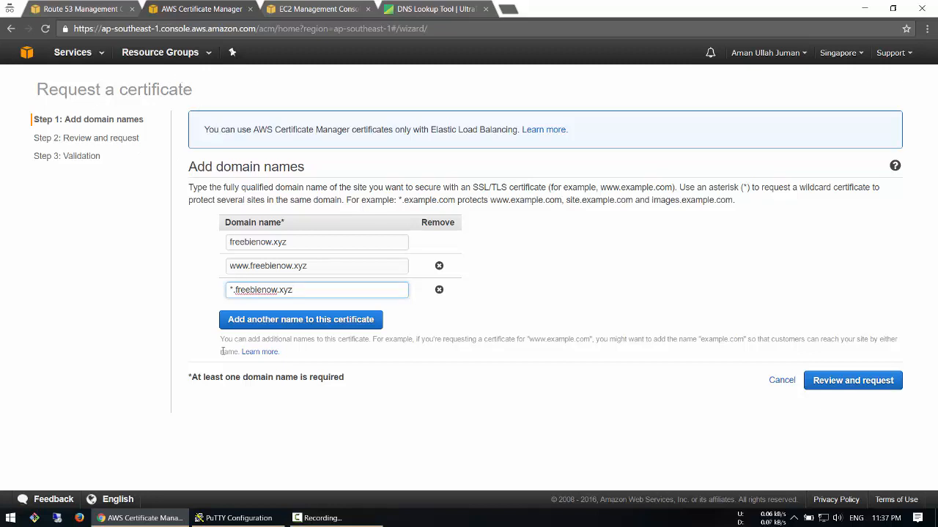
pyautogui.click(11, 28)
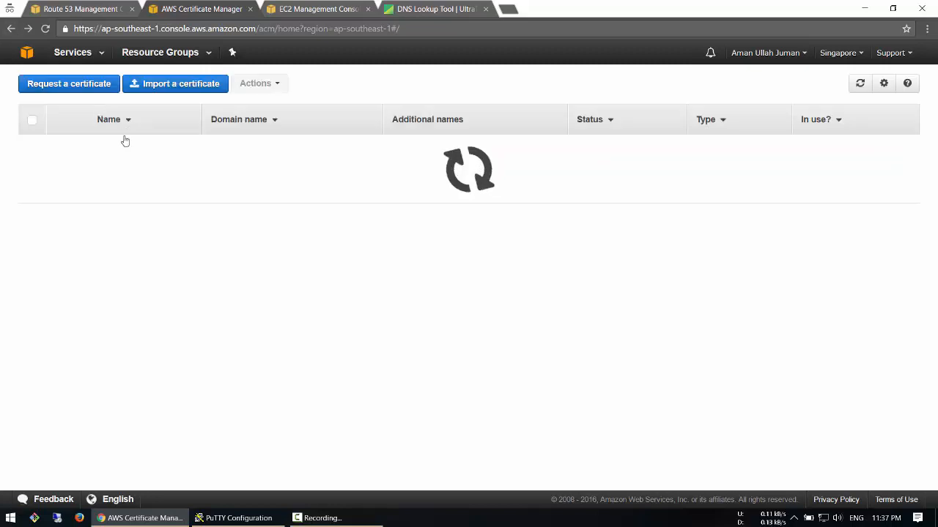
# Examine the existing freebienow.xyz certificate's status, type, additional names and detailed information.
pyautogui.click(400, 176)
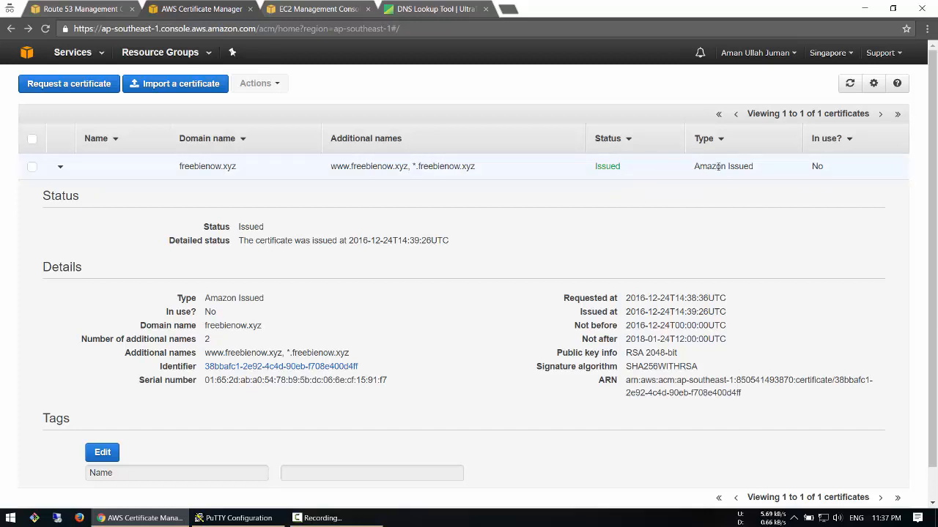
pyautogui.moveTo(699, 166); pyautogui.dragTo(754, 167)
pyautogui.click(680, 237)
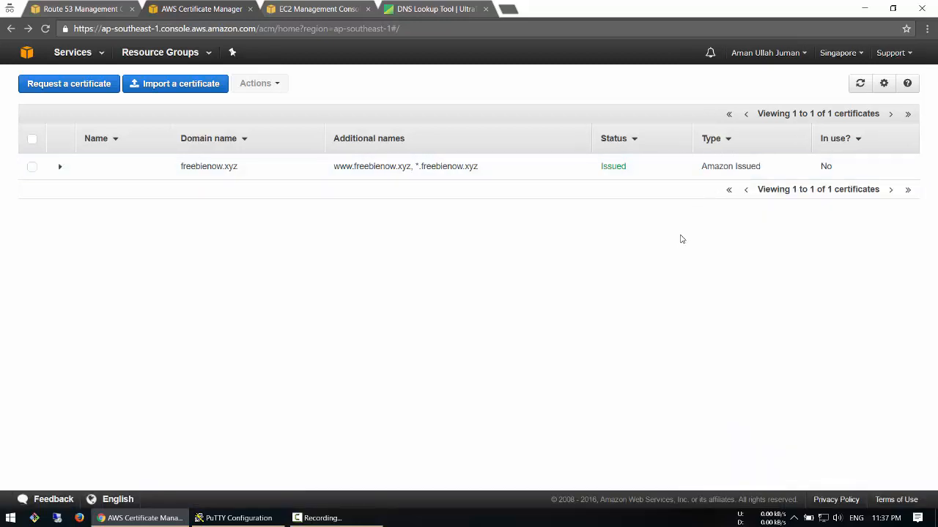
pyautogui.moveTo(601, 167); pyautogui.dragTo(627, 168)
pyautogui.click(620, 173)
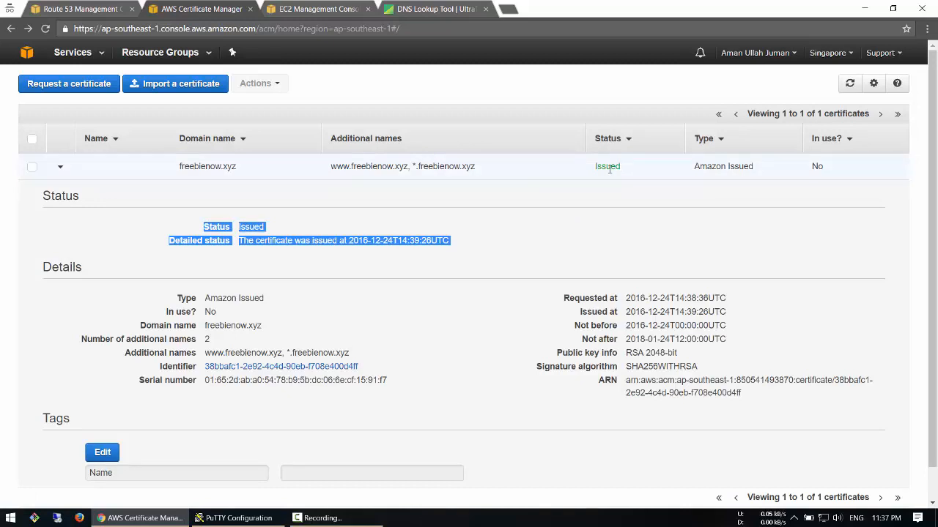
pyautogui.click(599, 195)
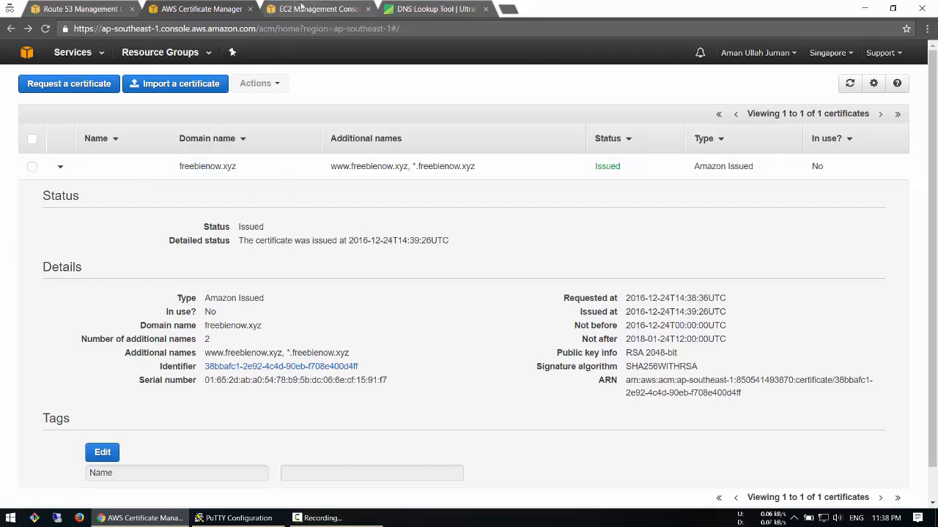
# Start launching a new EC2 instance in the Singapore region from the Amazon Linux AMI 2016.09.1 (HVM) image.
pyautogui.click(301, 9)
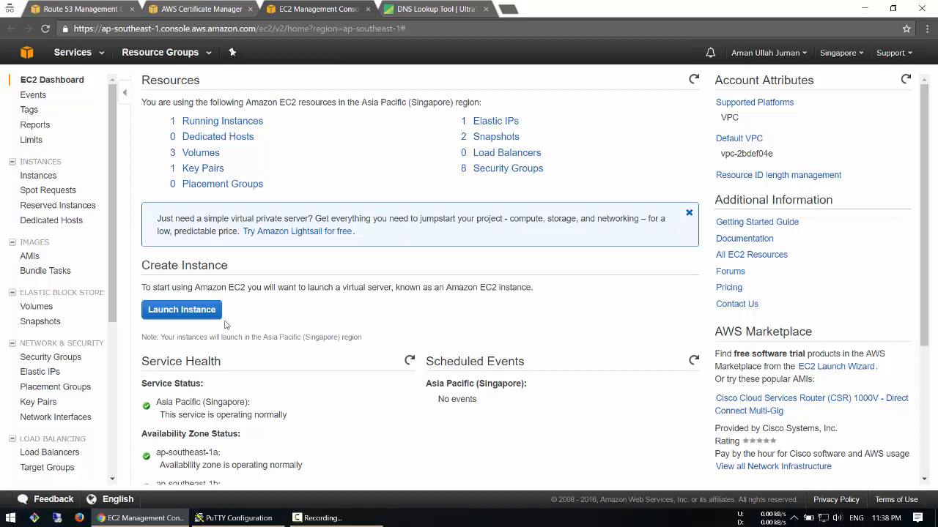
pyautogui.click(194, 314)
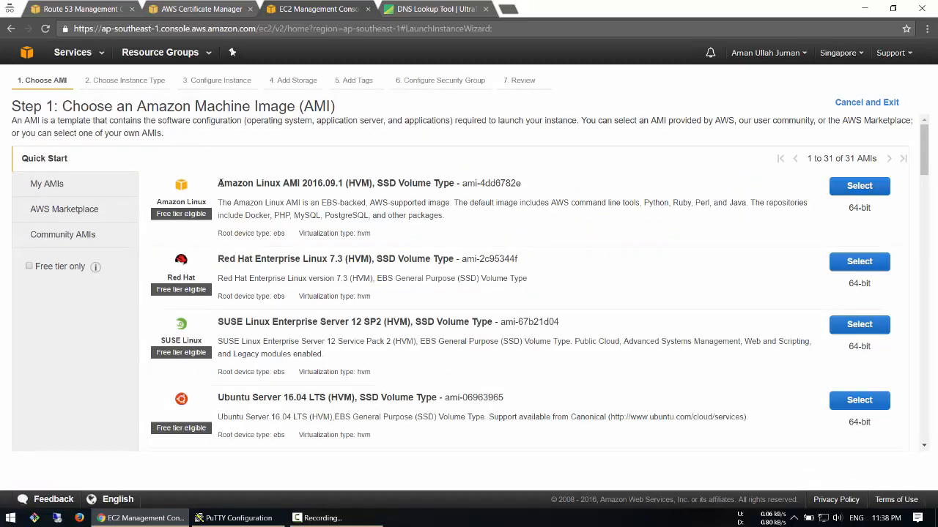
pyautogui.moveTo(219, 183); pyautogui.dragTo(283, 183)
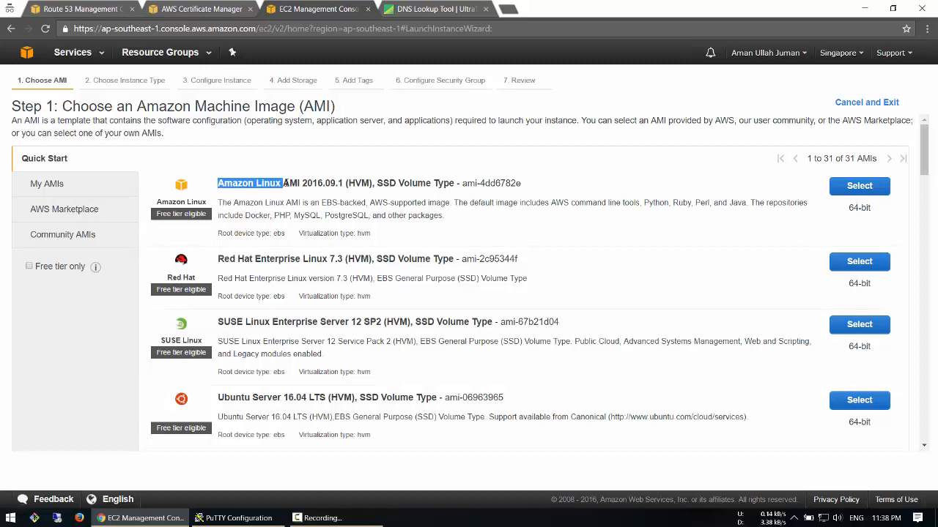
pyautogui.scroll(-1, 289, 272)
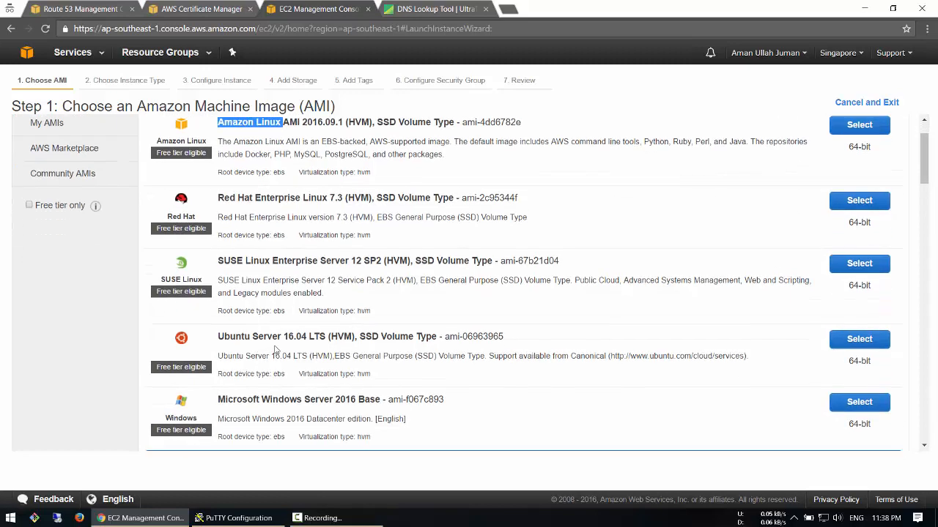
pyautogui.scroll(1, 306, 338)
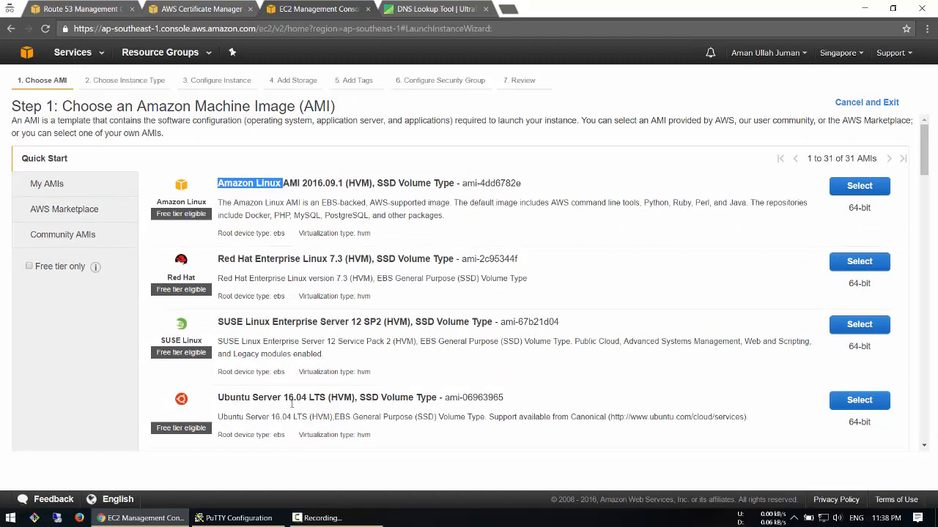
pyautogui.click(490, 212)
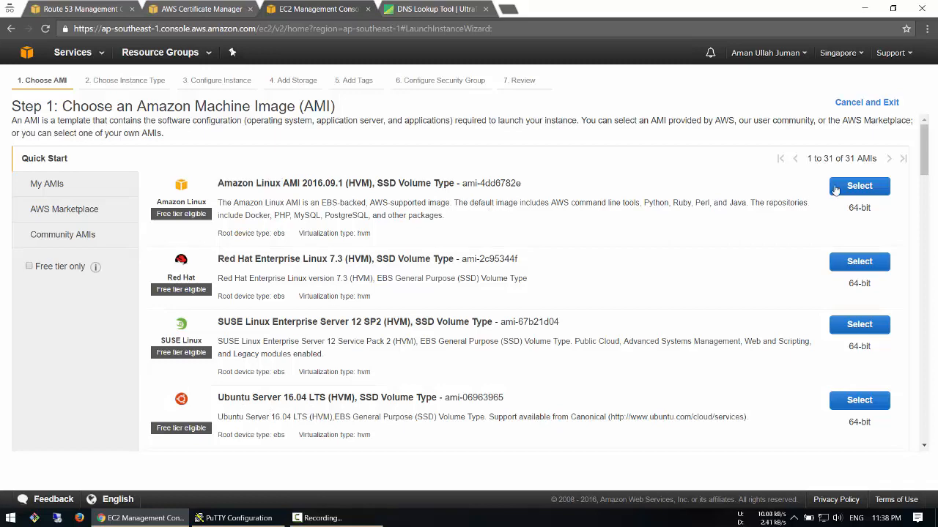
pyautogui.click(849, 189)
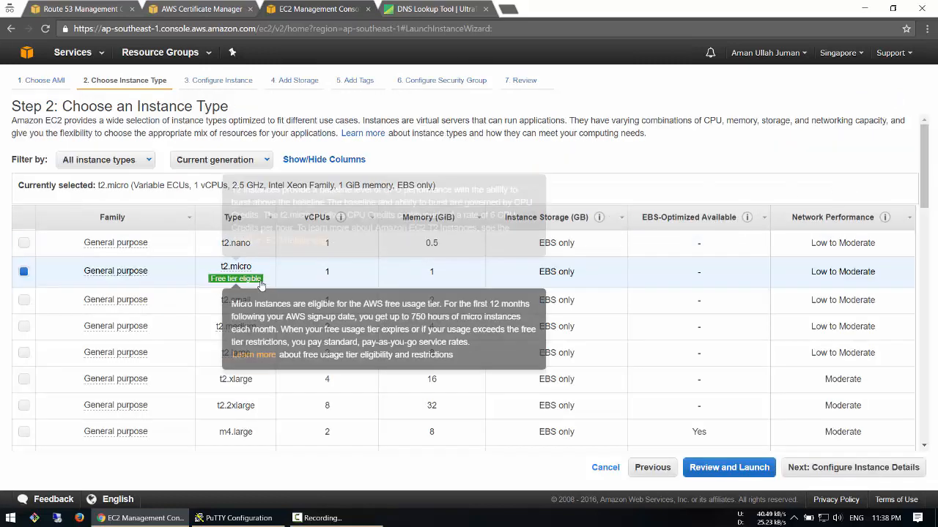
# Keep the default instance type, details, storage and tags, and assign the existing LAMP Web Server security group to the instance.
pyautogui.click(219, 81)
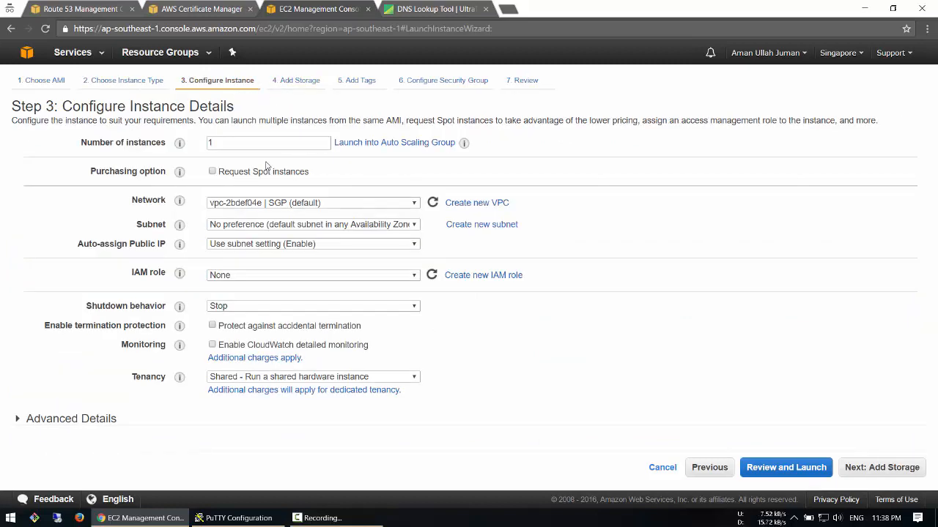
pyautogui.click(292, 82)
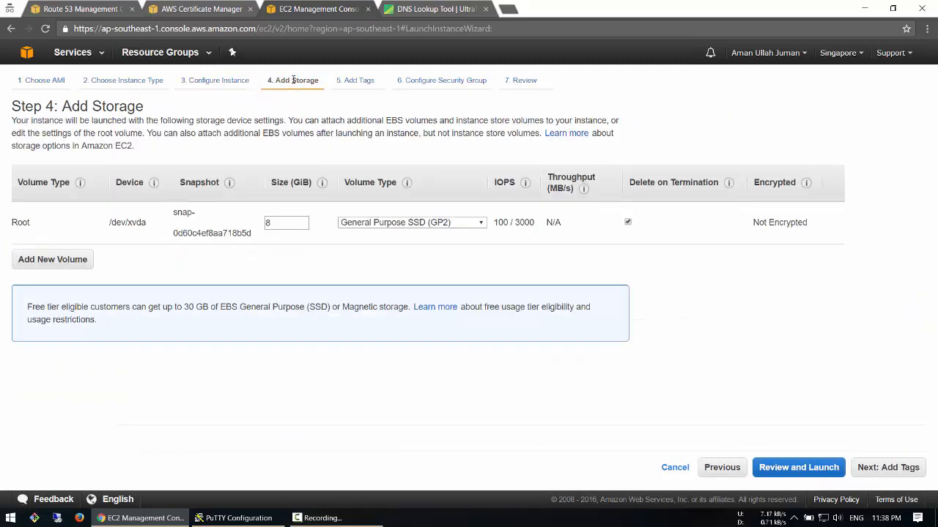
pyautogui.click(350, 87)
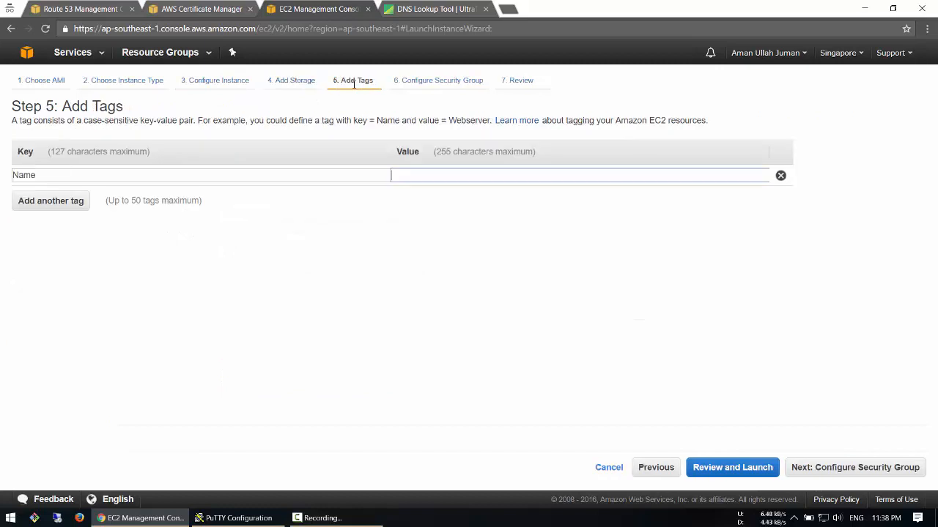
pyautogui.click(422, 82)
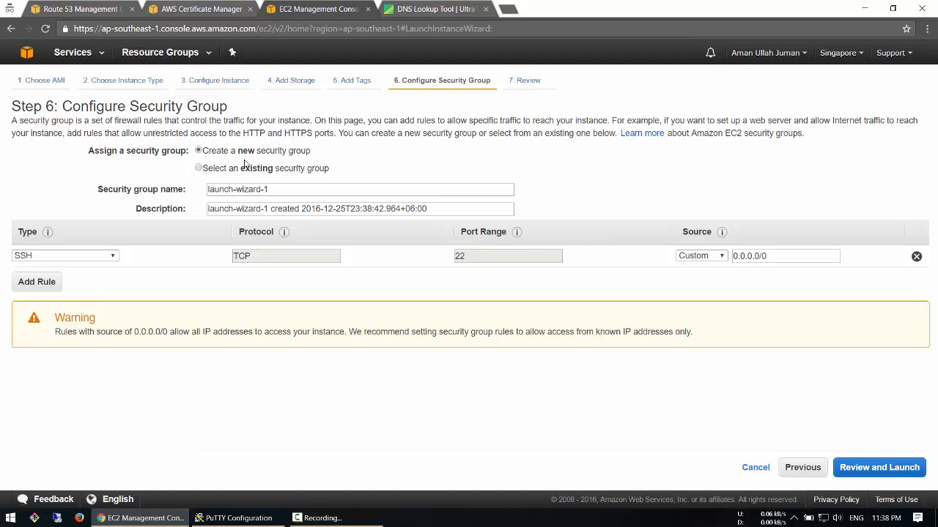
pyautogui.click(222, 171)
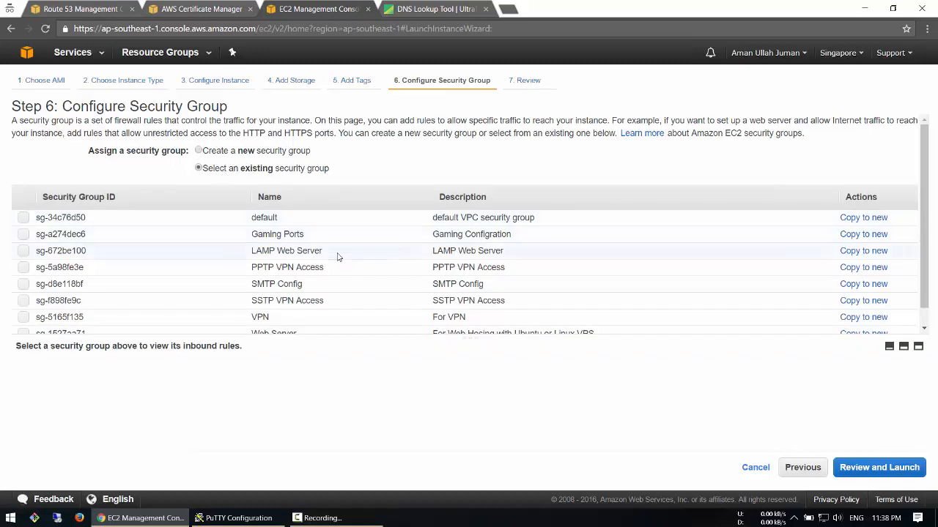
pyautogui.scroll(-1, 144, 300)
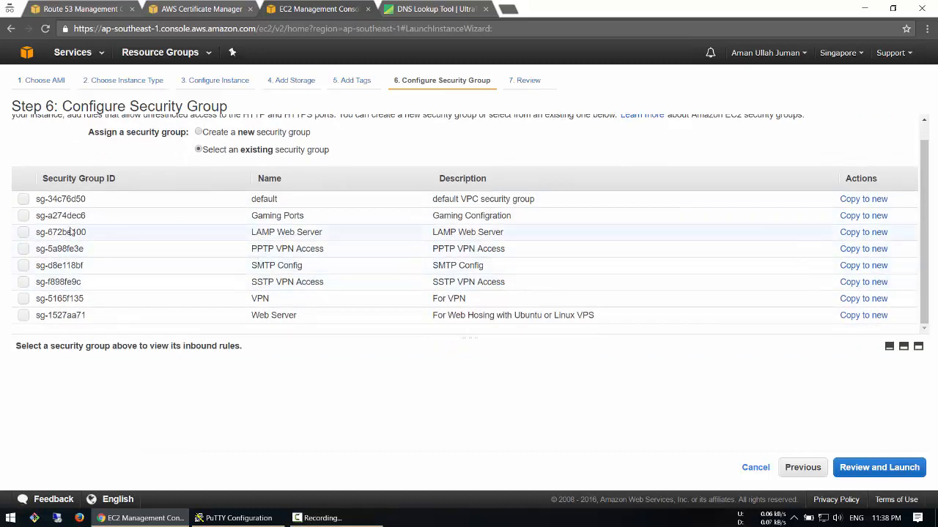
pyautogui.click(24, 232)
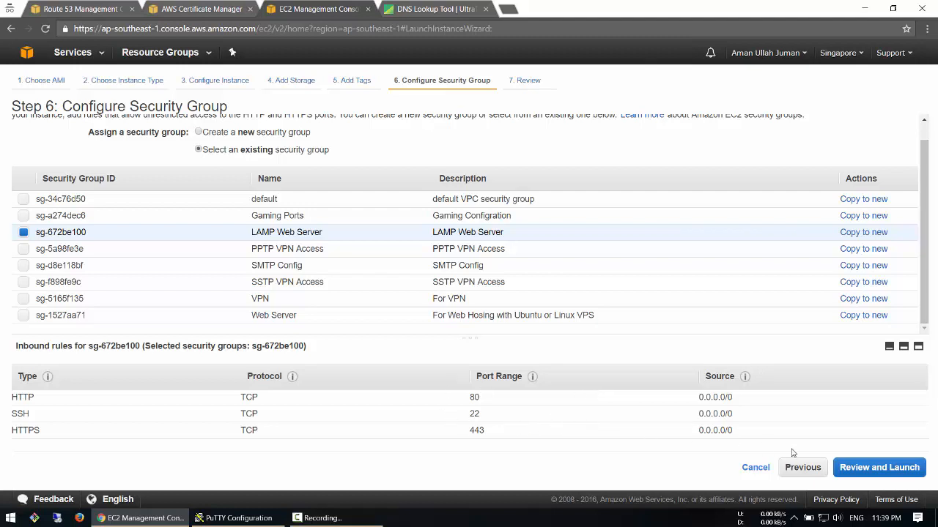
# Review the instance configuration and launch it with the existing key pair, acknowledging access to the private key file.
pyautogui.click(854, 470)
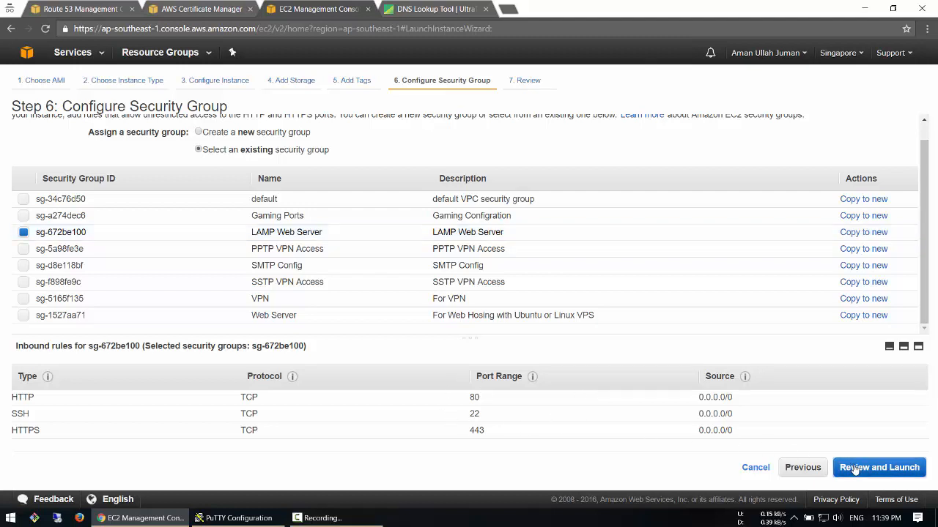
pyautogui.scroll(-2, 649, 379)
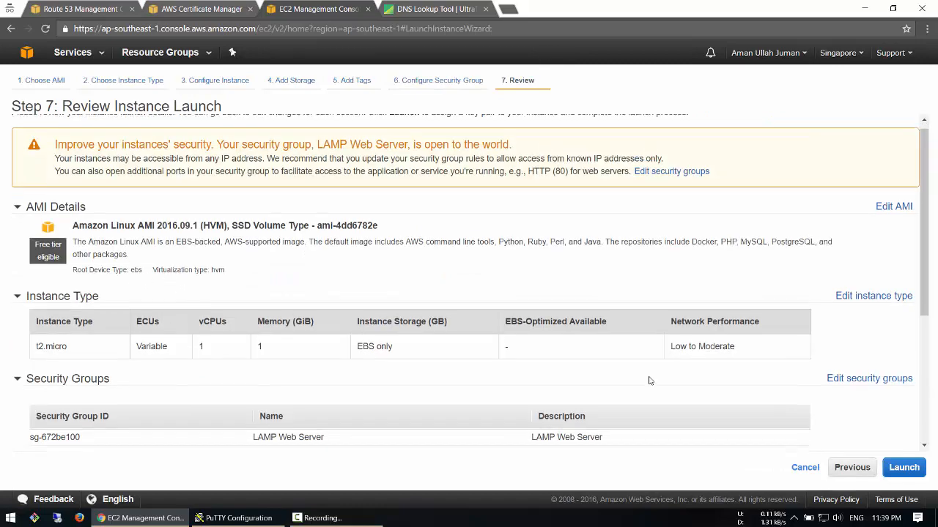
pyautogui.click(907, 467)
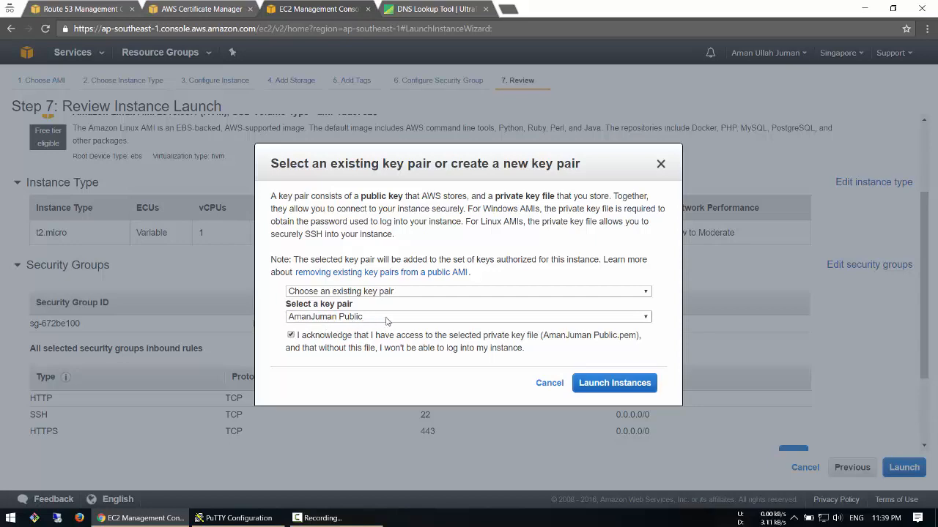
pyautogui.click(605, 385)
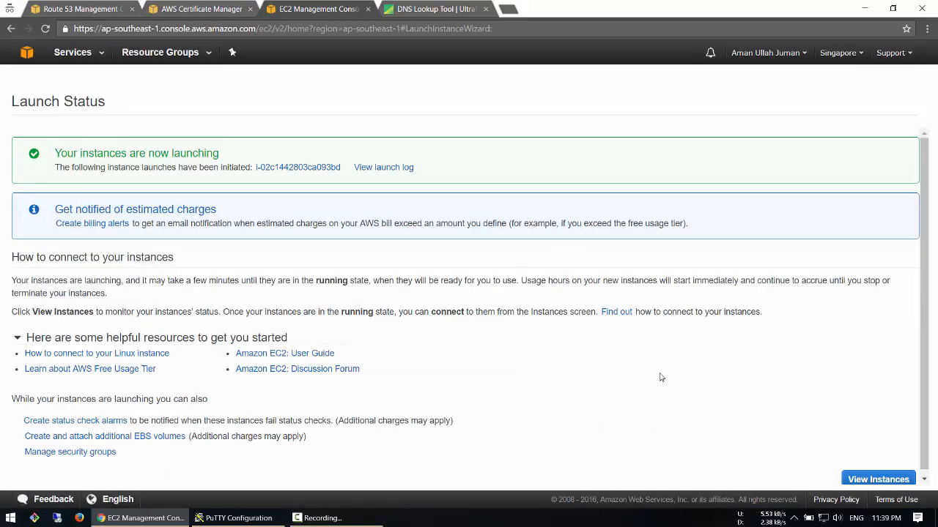
# Return to the EC2 instances list and name the newly launched t2.micro instance SPVP-208.
pyautogui.scroll(-1, 663, 377)
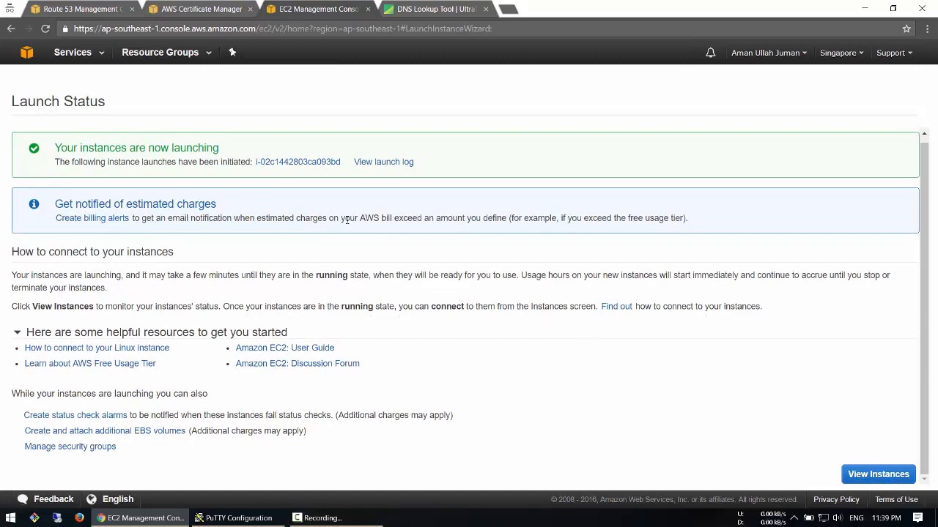
pyautogui.click(73, 52)
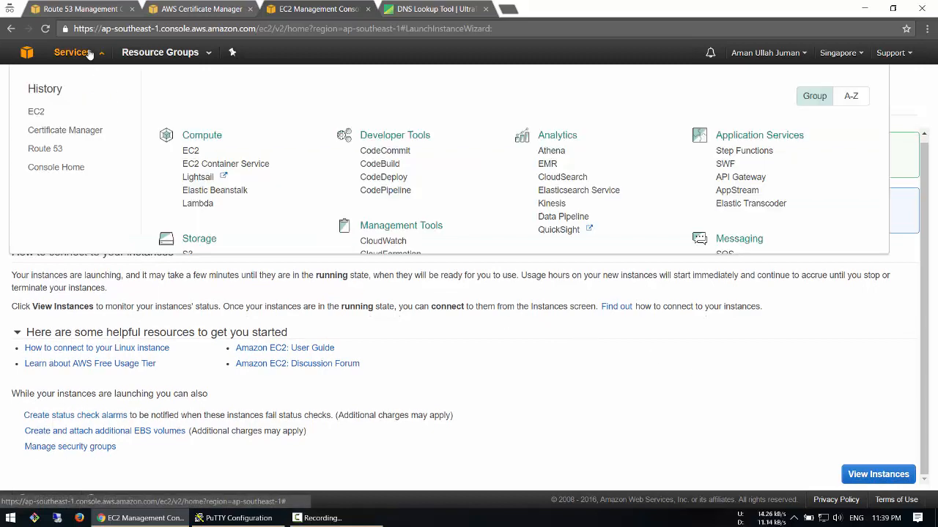
pyautogui.click(35, 113)
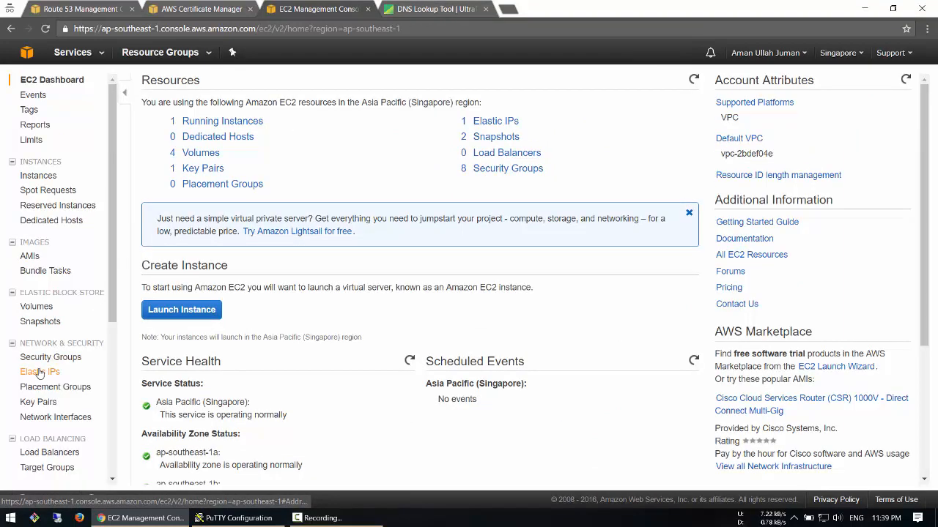
pyautogui.click(44, 177)
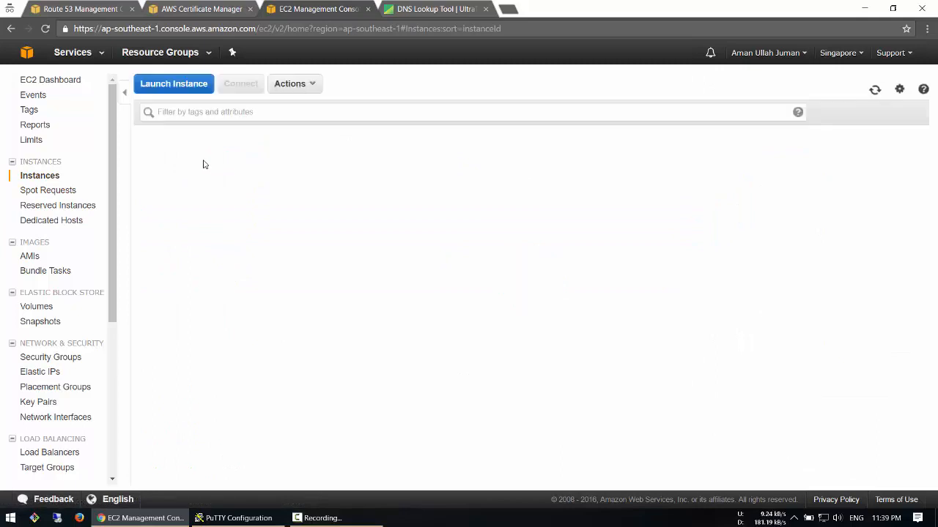
pyautogui.click(211, 159)
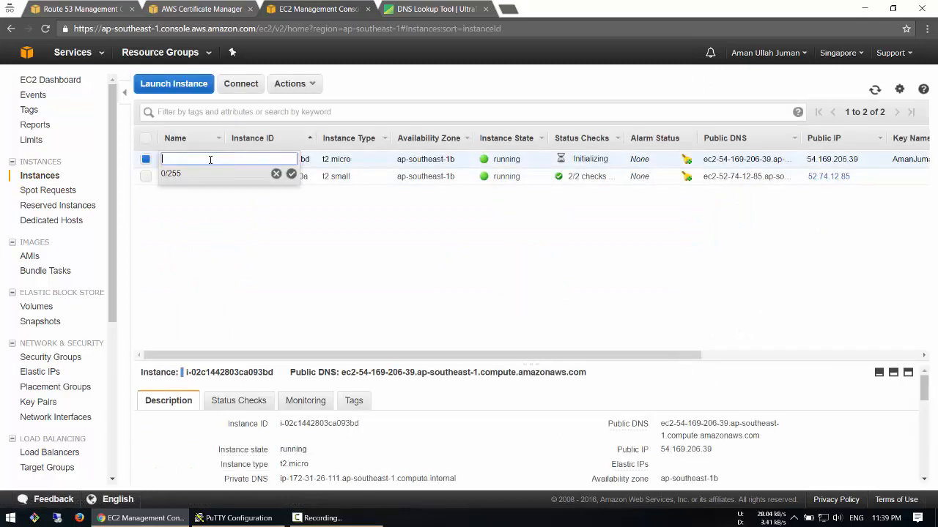
pyautogui.write('SV')
pyautogui.write('VP')
pyautogui.write('-208')
pyautogui.press('Return')
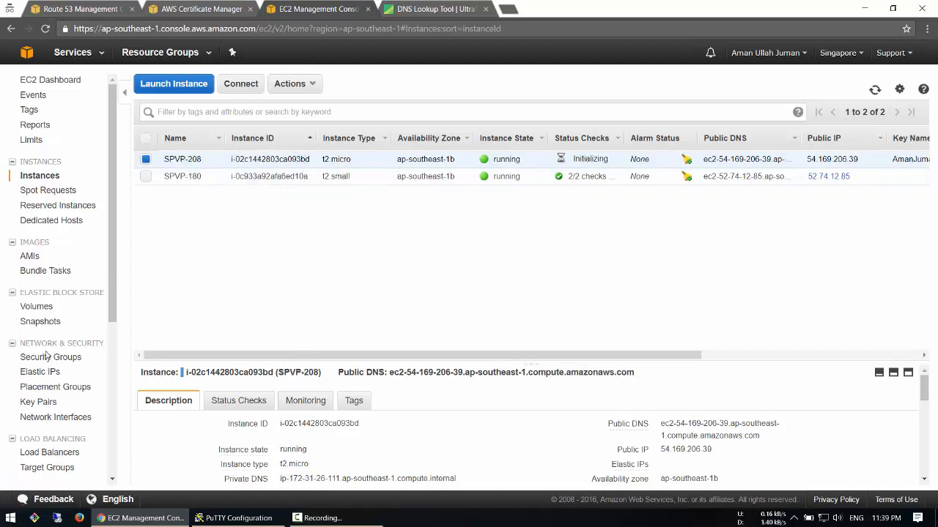
# Allocate a new Elastic IP address in the Singapore region.
pyautogui.click(40, 374)
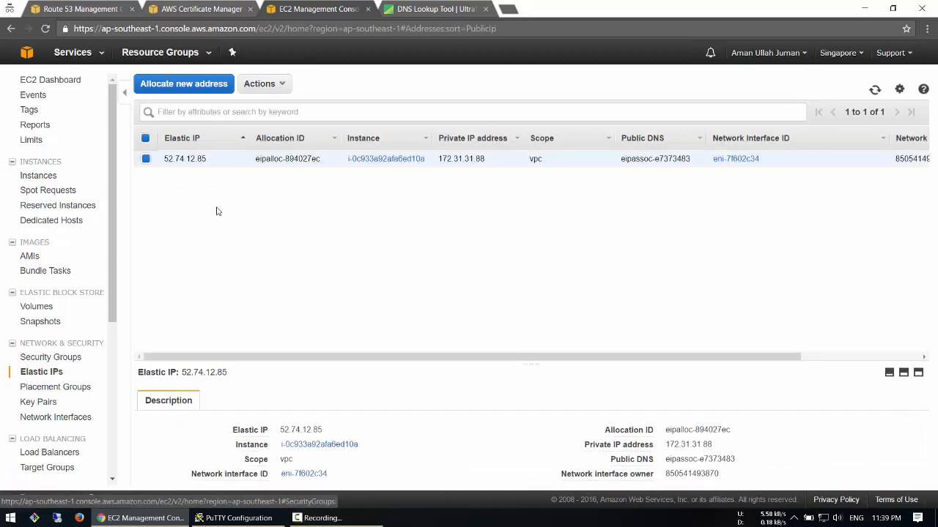
pyautogui.click(183, 90)
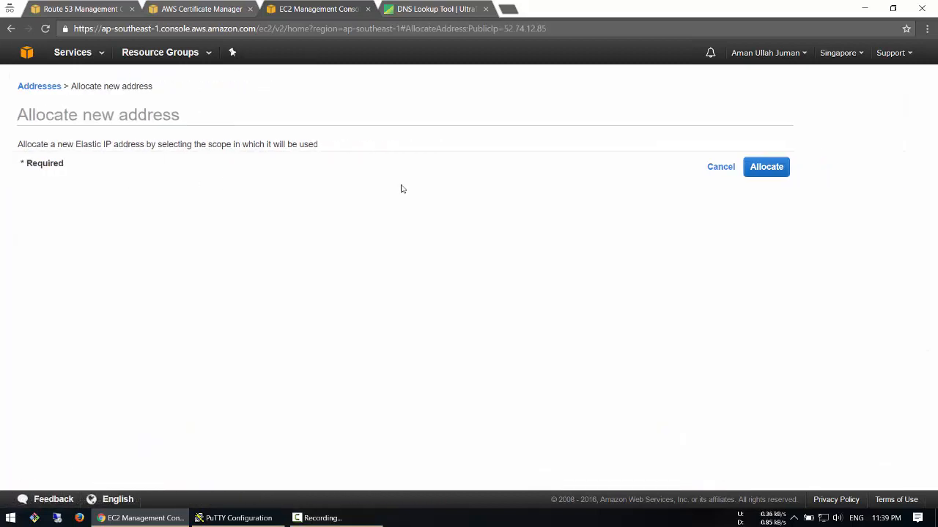
pyautogui.click(766, 168)
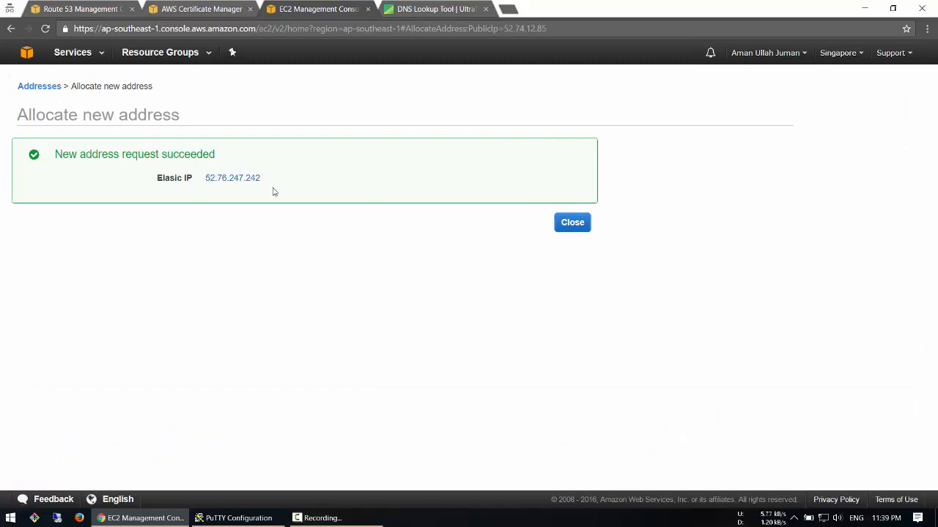
pyautogui.click(571, 227)
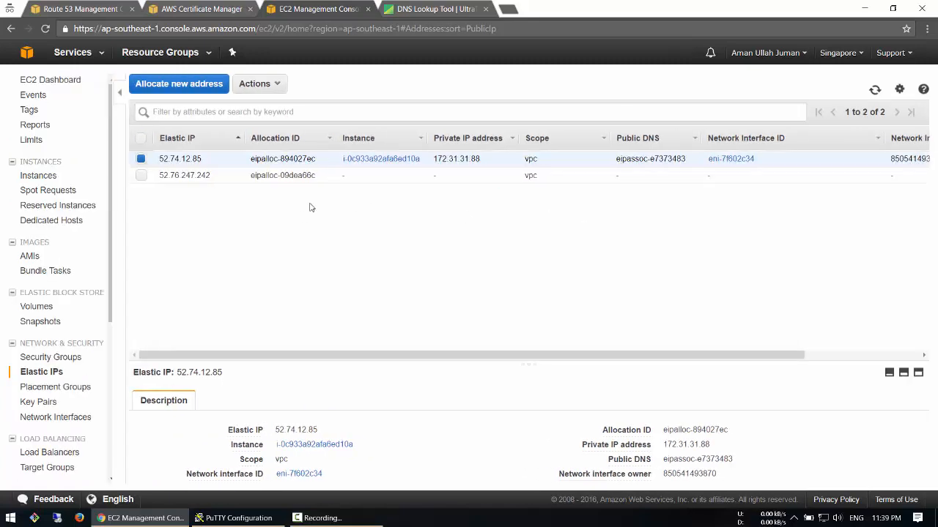
# Associate only the unattached Elastic IP with the SPVP-208 instance, using private IP 172.31.26.111 and allowing reassociation.
pyautogui.click(146, 176)
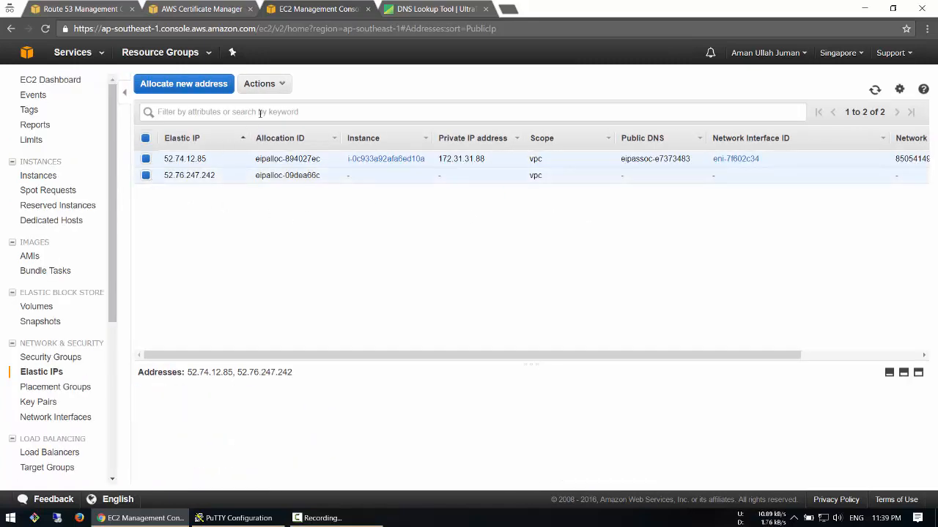
pyautogui.click(145, 159)
pyautogui.click(262, 83)
pyautogui.click(269, 125)
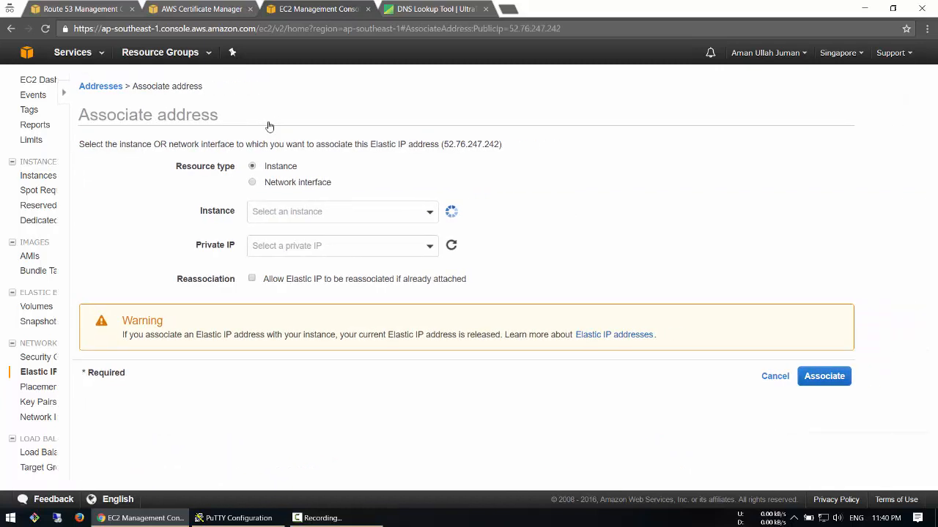
pyautogui.click(268, 211)
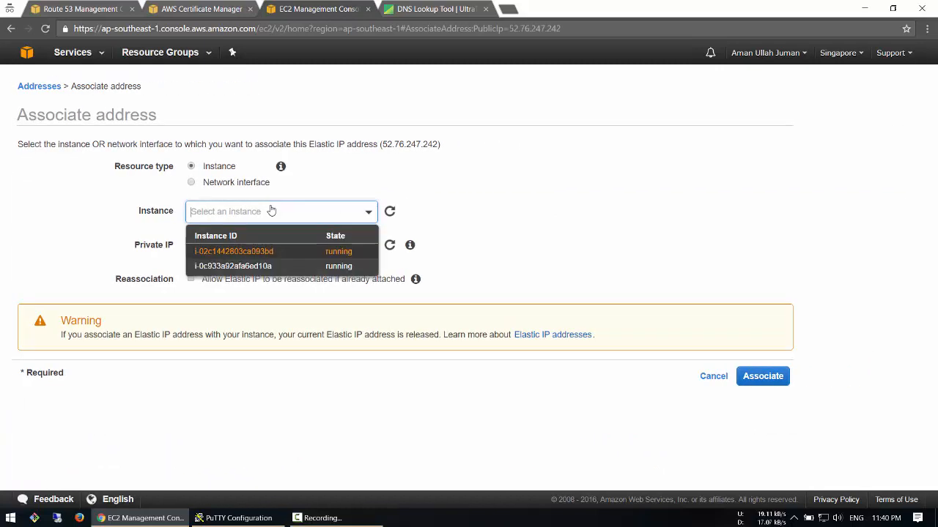
pyautogui.click(265, 254)
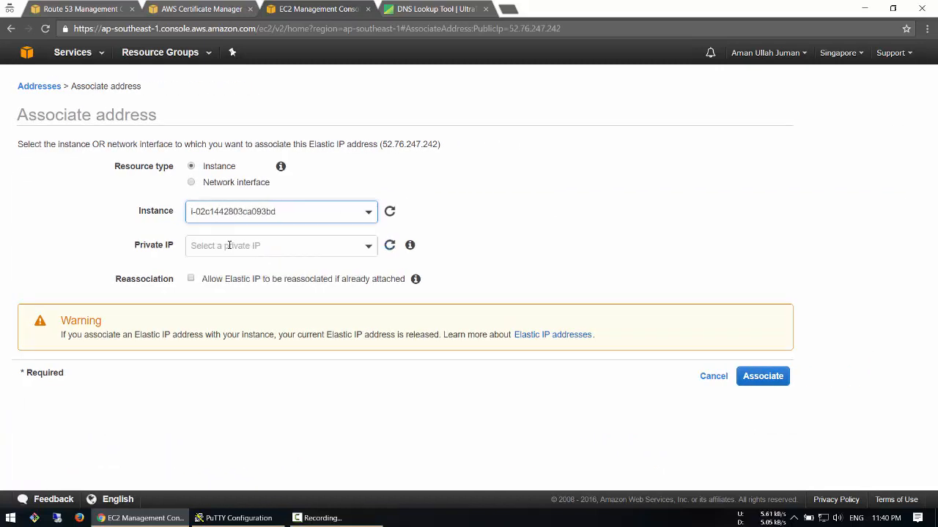
pyautogui.click(252, 247)
pyautogui.click(249, 270)
pyautogui.click(192, 279)
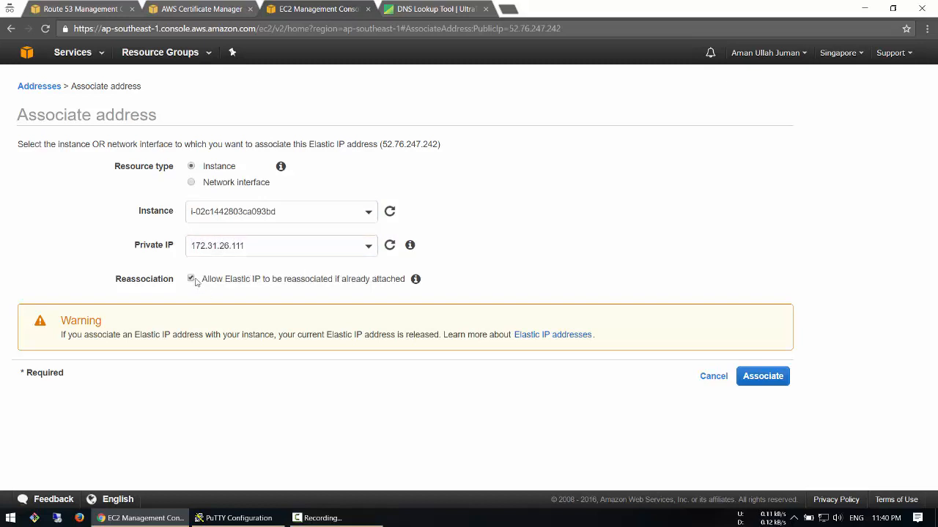
pyautogui.click(768, 374)
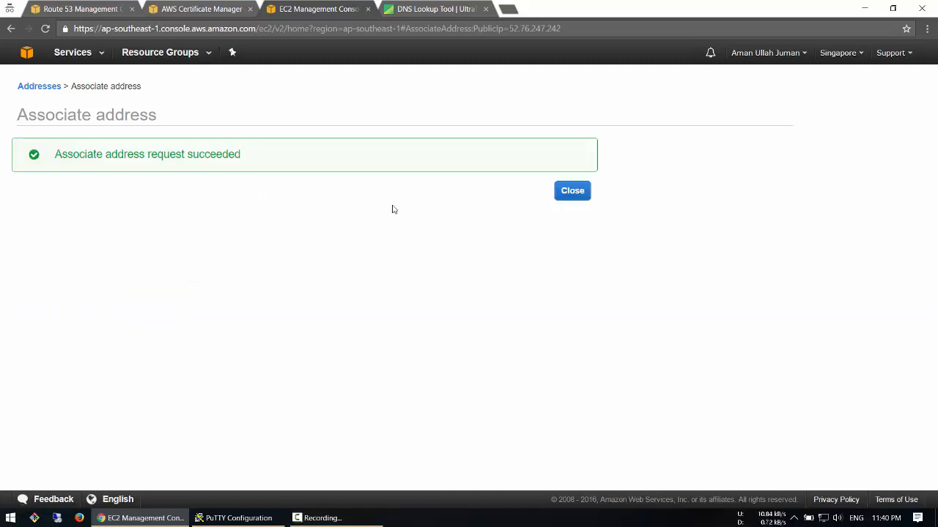
pyautogui.click(572, 191)
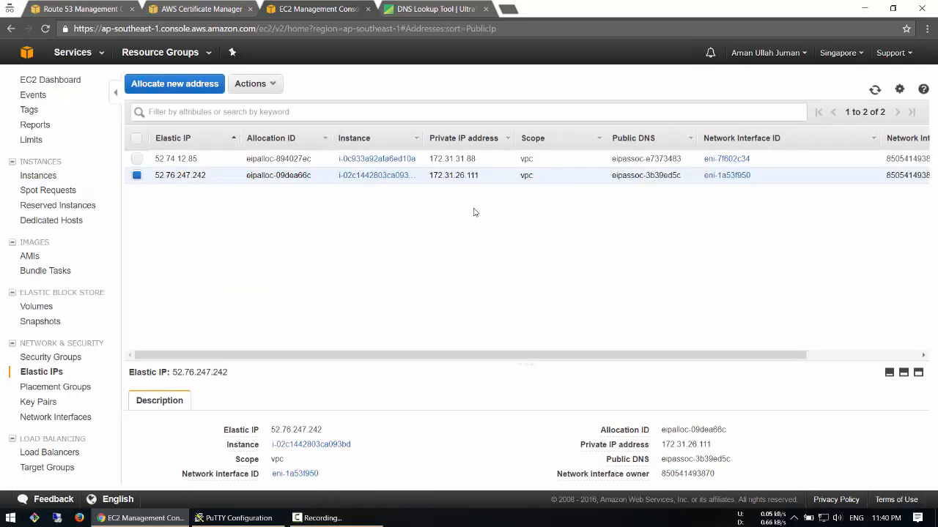
# Examine the SPVP-208 instance's details in an enlarged description pane, including its Elastic IP.
pyautogui.click(43, 178)
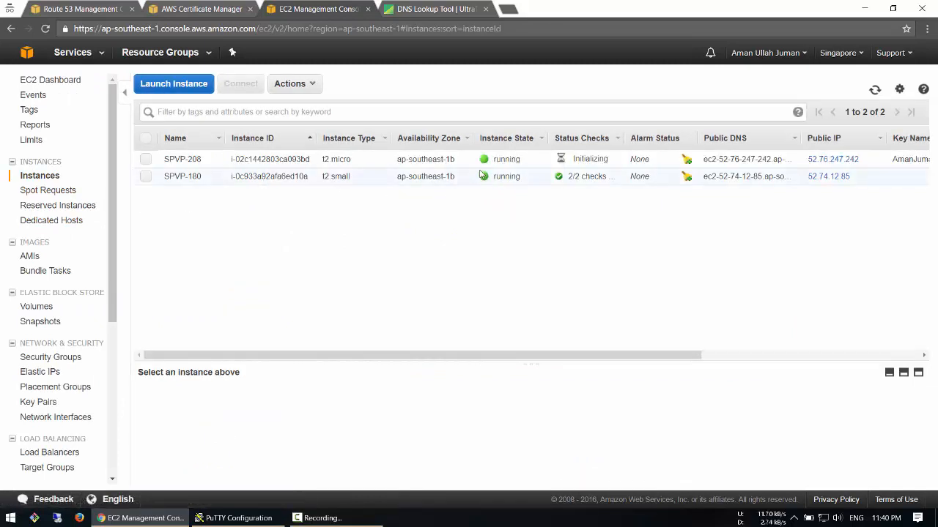
pyautogui.click(205, 162)
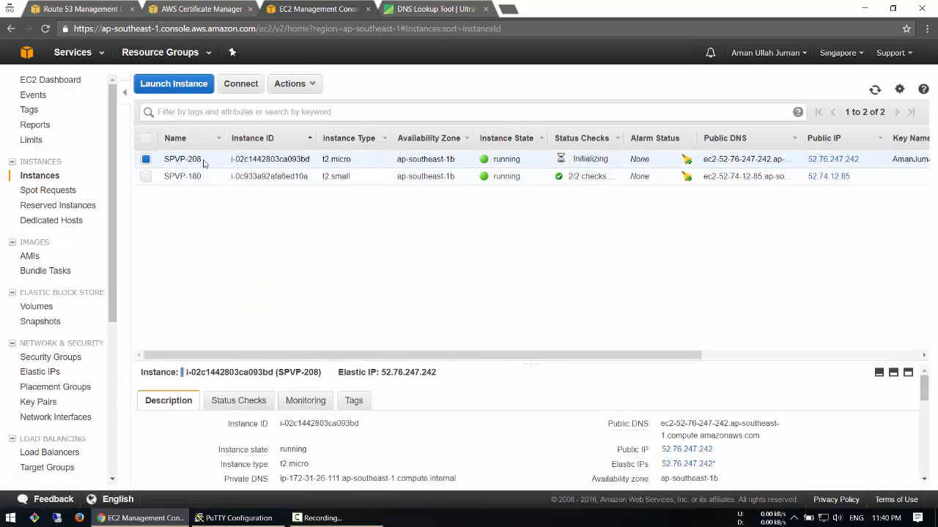
pyautogui.moveTo(356, 356); pyautogui.dragTo(368, 171)
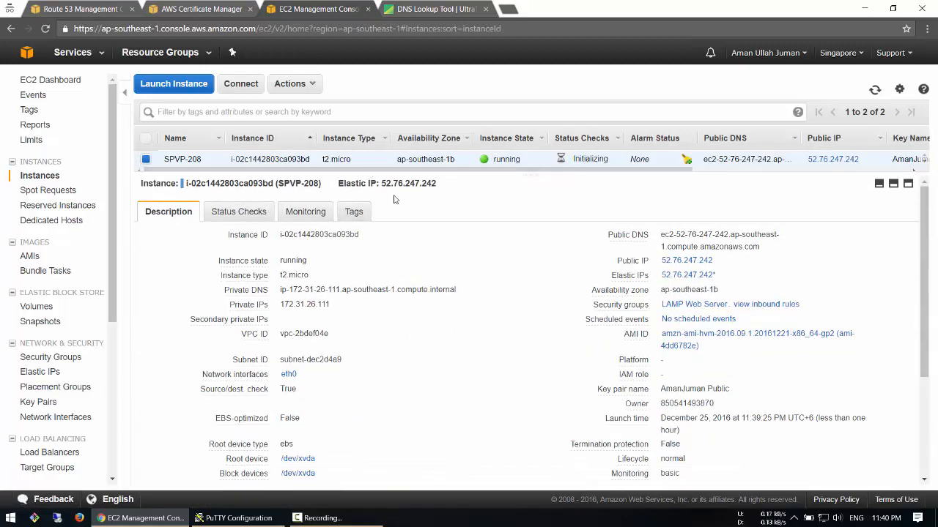
pyautogui.moveTo(437, 183); pyautogui.dragTo(380, 189)
# Search the web in a new tab for "how to install lamp on aws linux" and open Amazon's LAMP Web Server tutorial.
pyautogui.click(504, 10)
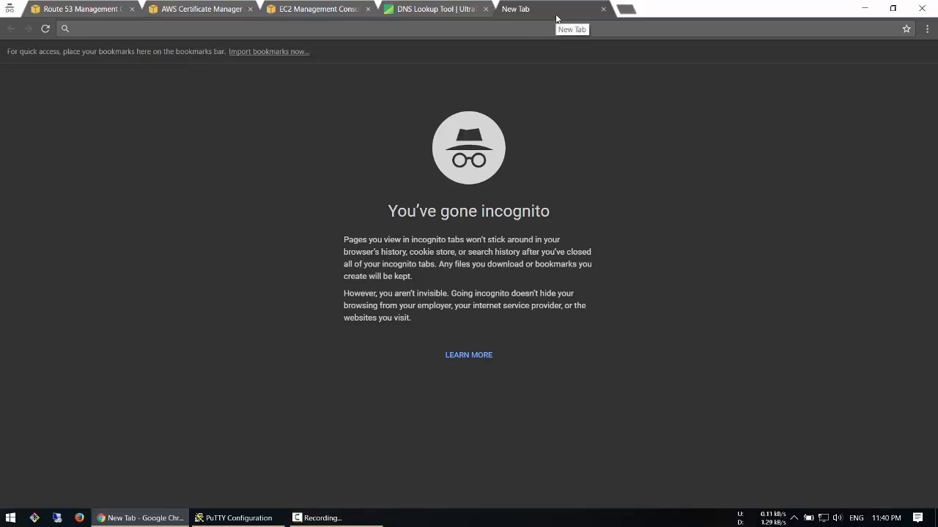
pyautogui.write('how to ')
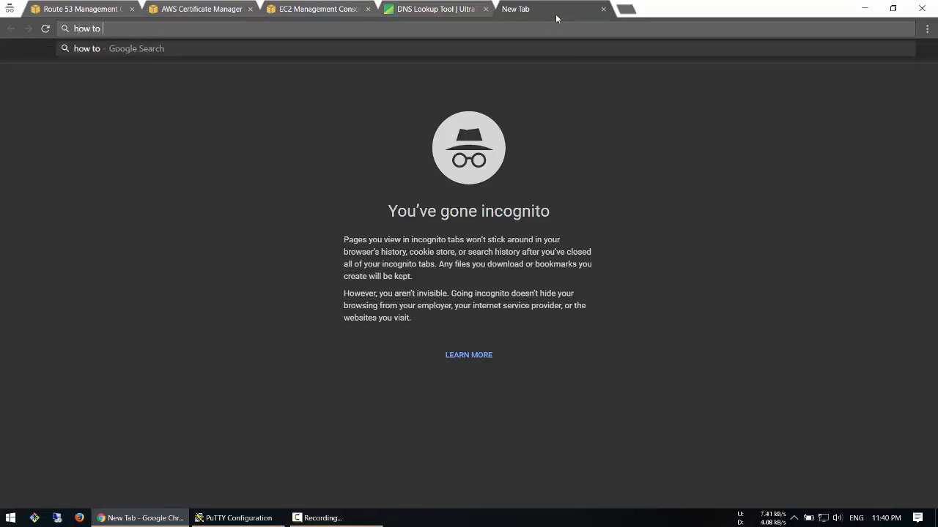
pyautogui.write('install l')
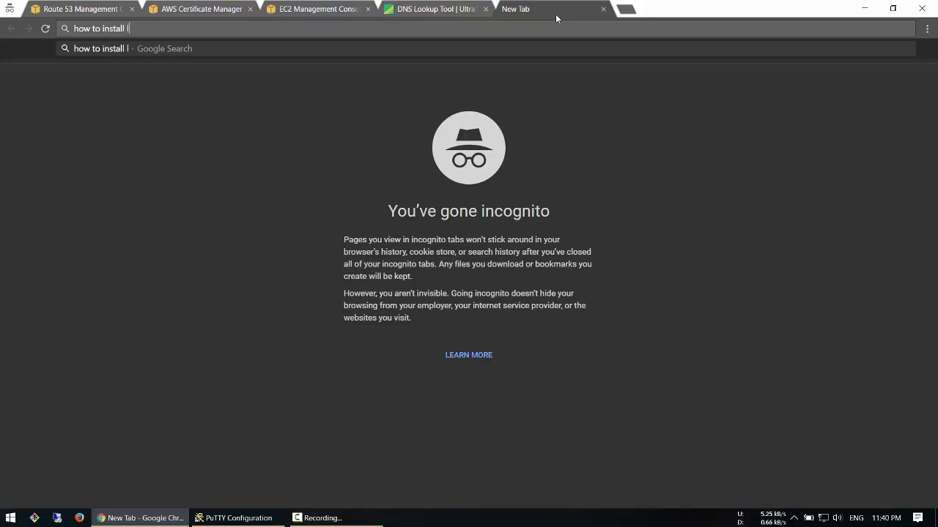
pyautogui.write('amp on aw')
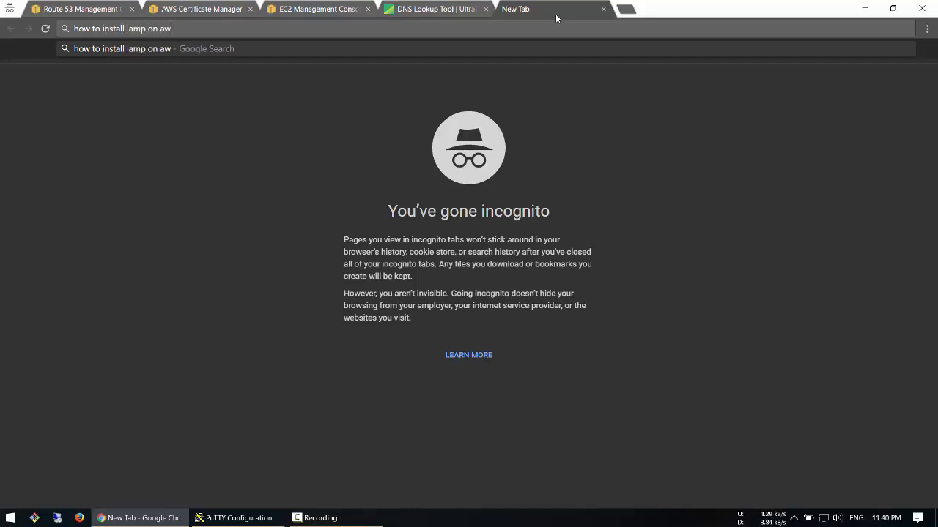
pyautogui.write('s linux')
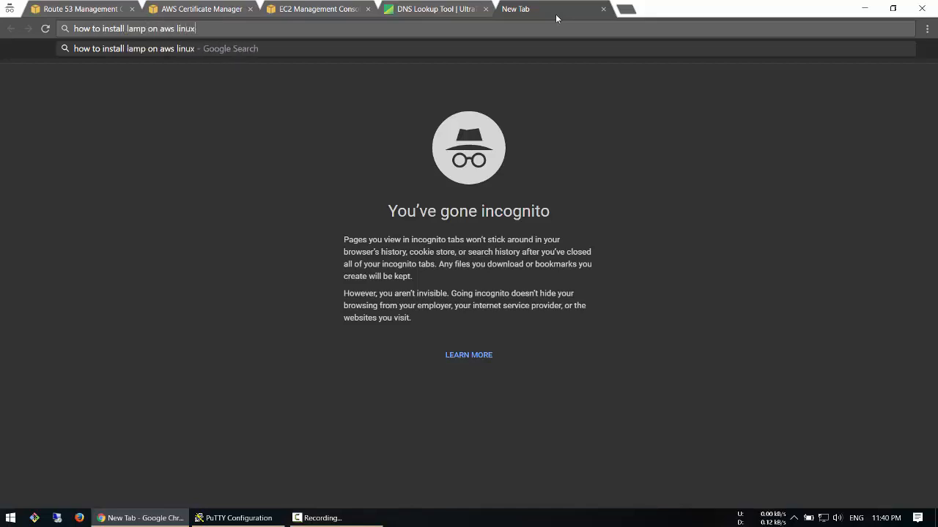
pyautogui.press('Return')
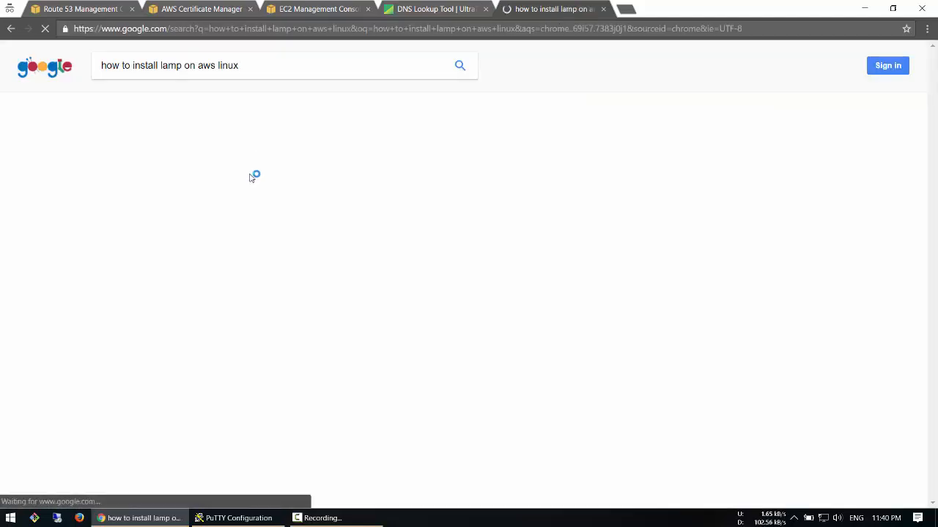
pyautogui.click(185, 277)
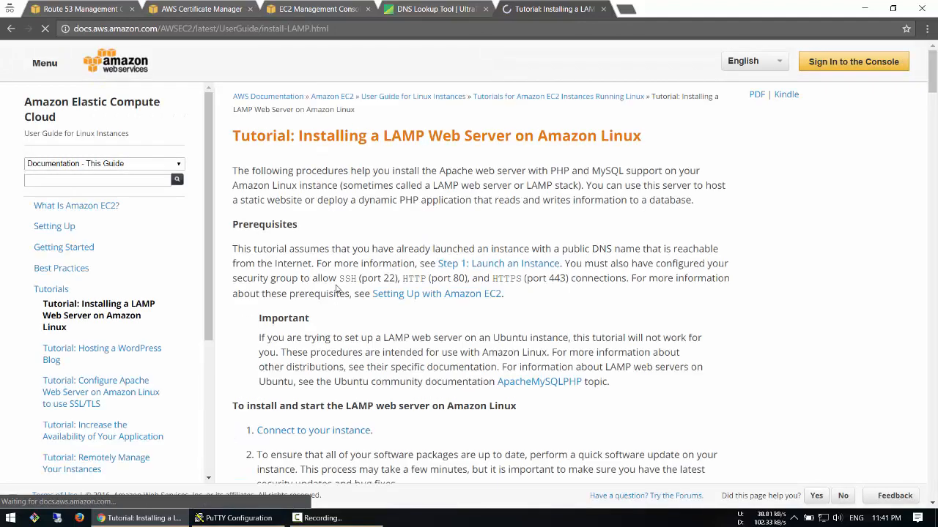
# Select the tutorial's sudo yum update -y command and switch to PuTTY's configuration window, moving it clear of the command line.
pyautogui.scroll(-4, 336, 286)
pyautogui.scroll(-1, 337, 286)
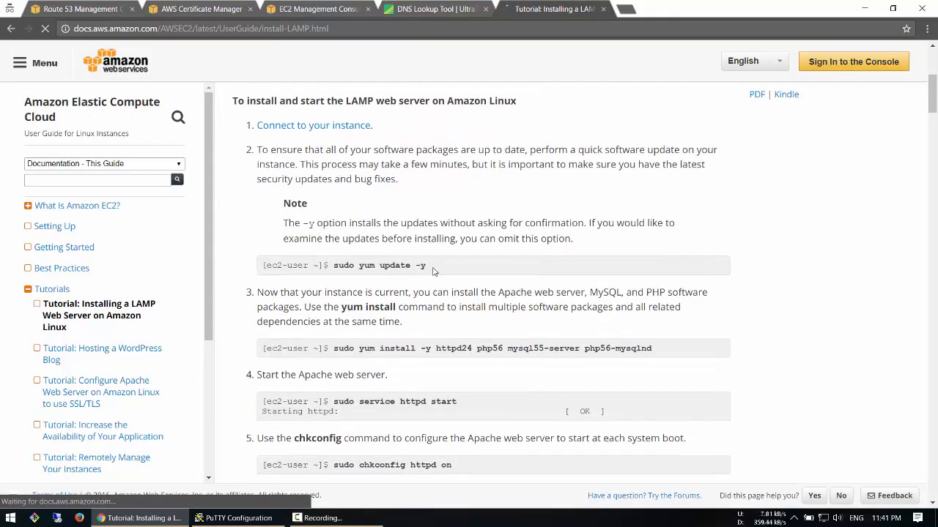
pyautogui.moveTo(435, 271); pyautogui.dragTo(334, 267)
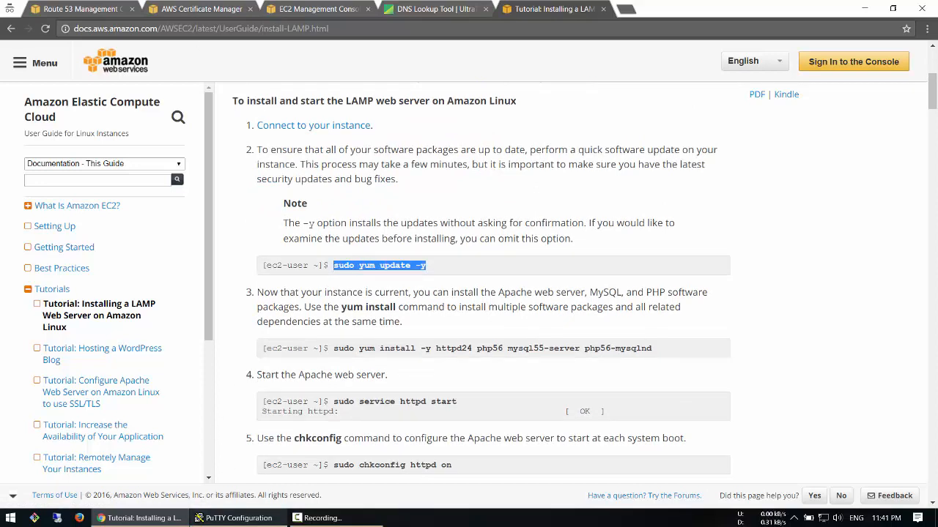
pyautogui.click(235, 518)
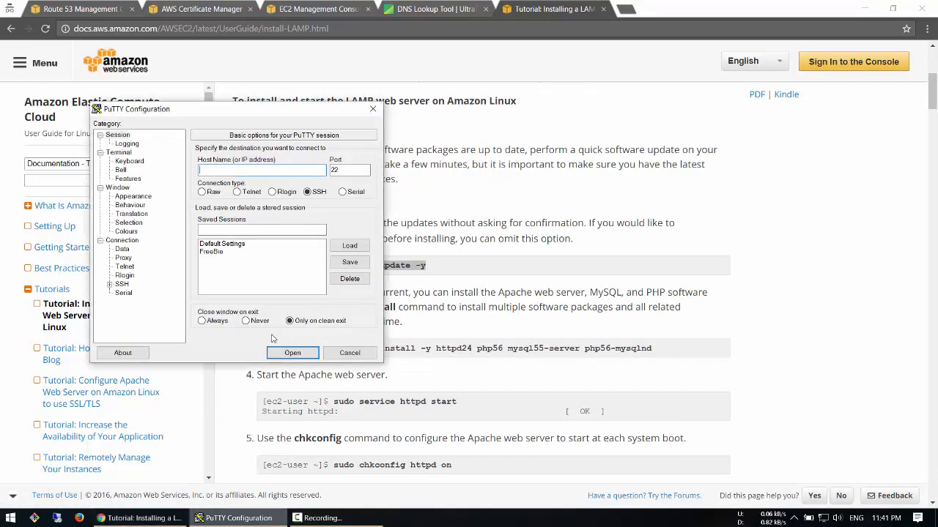
pyautogui.moveTo(228, 108); pyautogui.dragTo(275, 199)
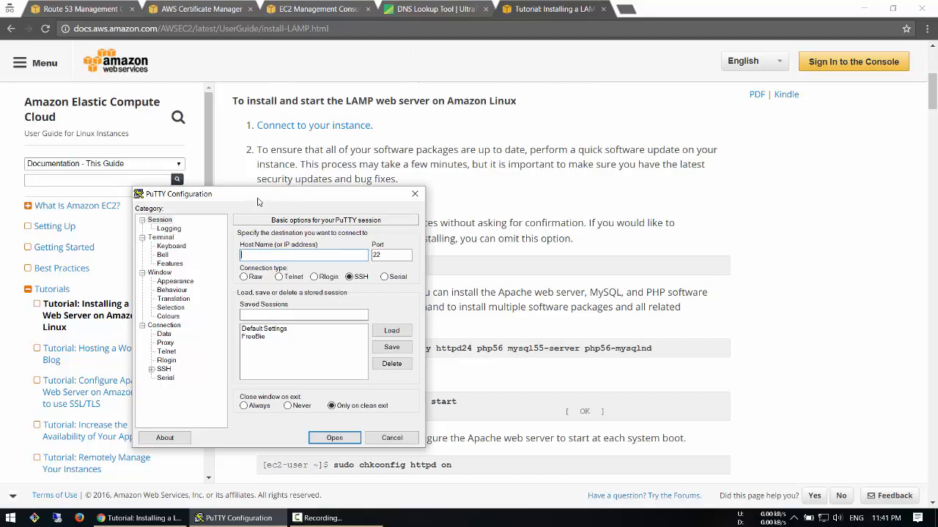
# Switch back to the EC2 console, copy the SPVP-208 instance's Elastic IP and refresh the instances list.
pyautogui.click(304, 10)
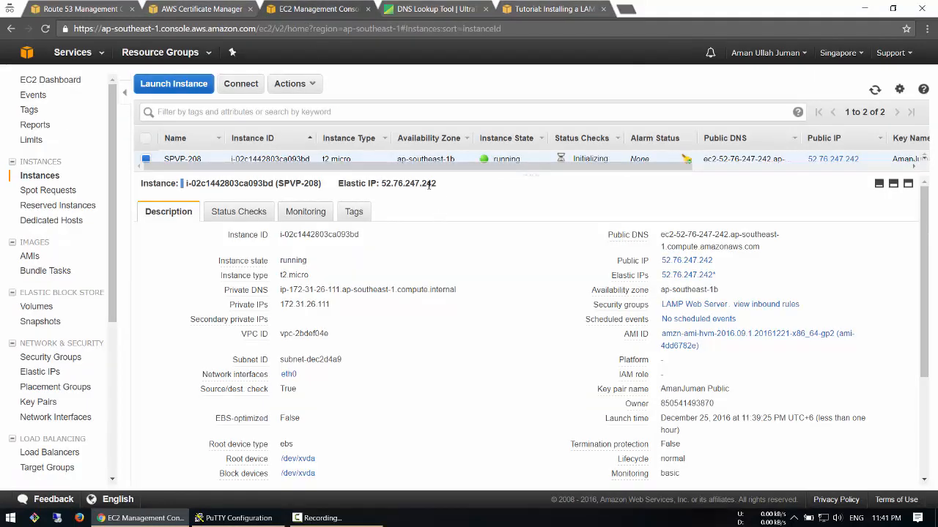
pyautogui.moveTo(439, 185); pyautogui.dragTo(382, 185)
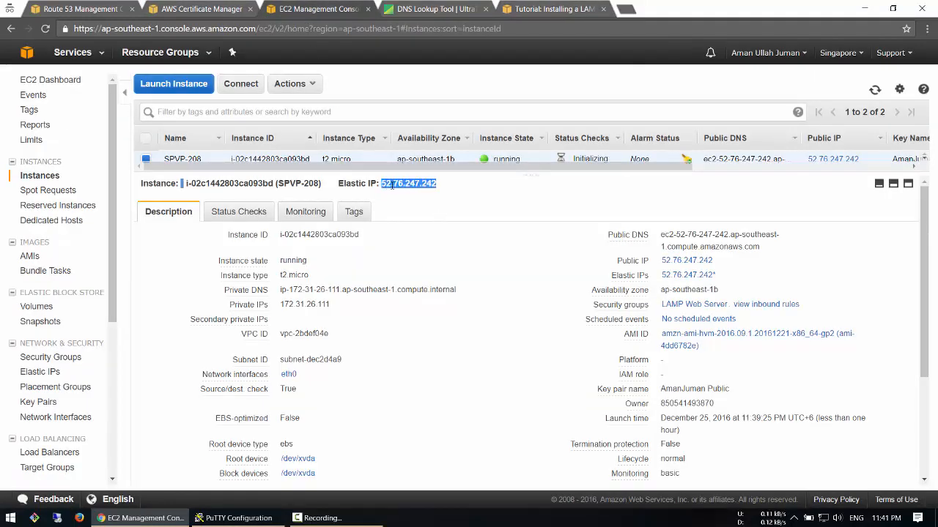
pyautogui.rightClick(392, 186)
pyautogui.click(416, 194)
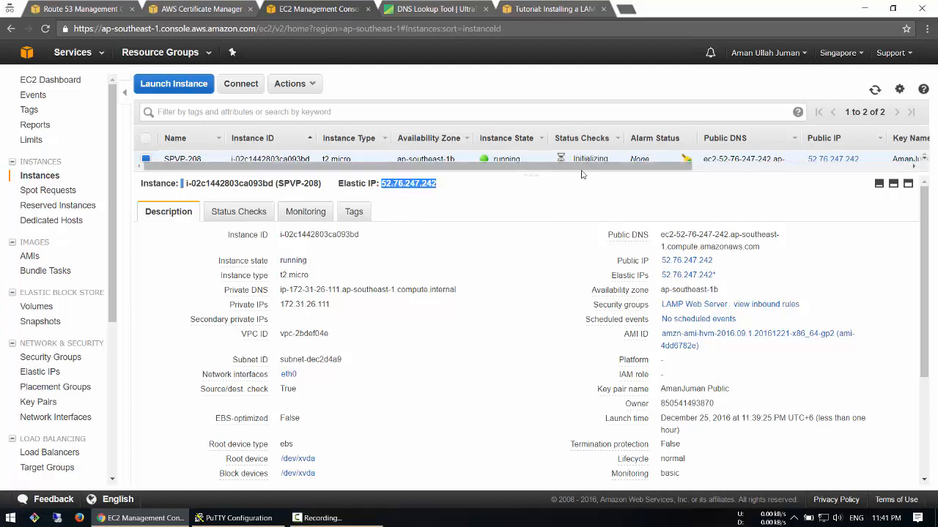
pyautogui.click(874, 92)
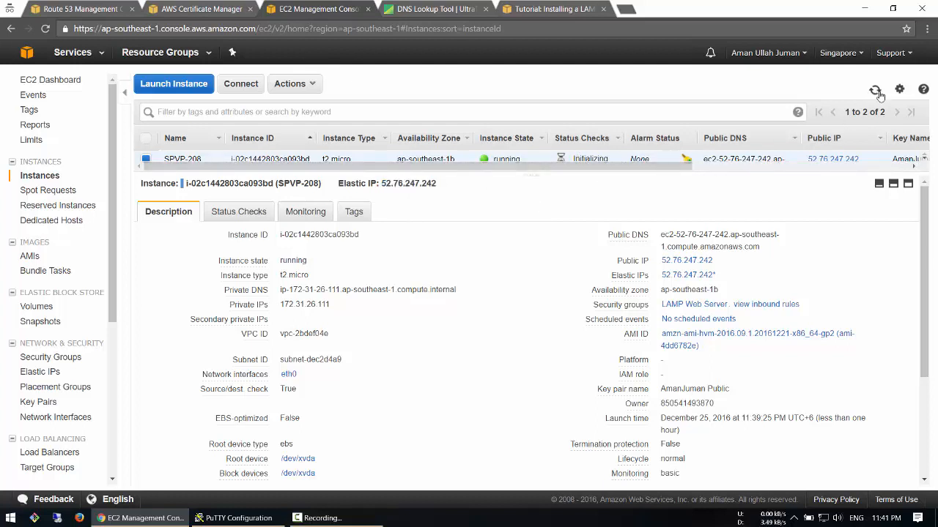
# Switch to PuTTY's configuration window and enter the copied Elastic IP 52.76.247.242 as the host name.
pyautogui.click(877, 93)
pyautogui.click(238, 518)
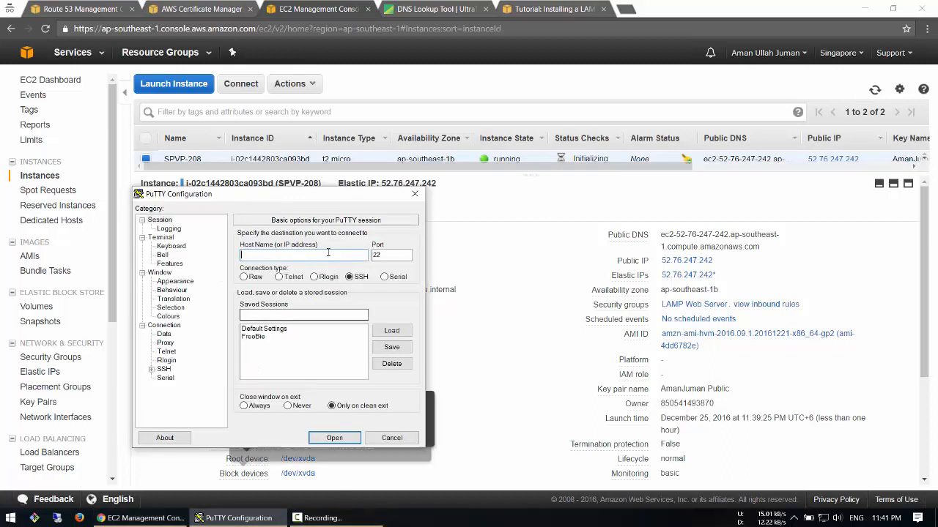
pyautogui.hotkey('ctrl', 'v')
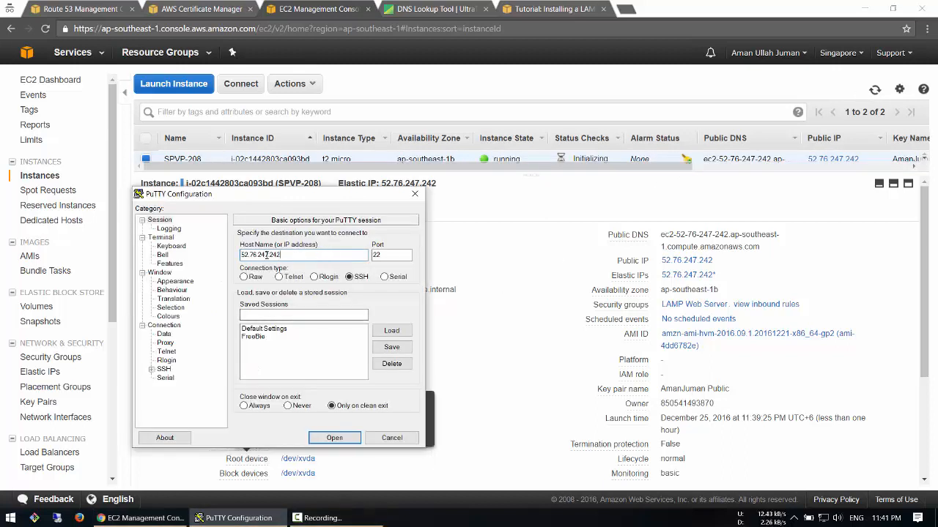
# In PuTTY's SSH authentication settings, choose the .ppk file in the Private Key folder as the private key file.
pyautogui.click(165, 370)
pyautogui.click(151, 370)
pyautogui.click(172, 378)
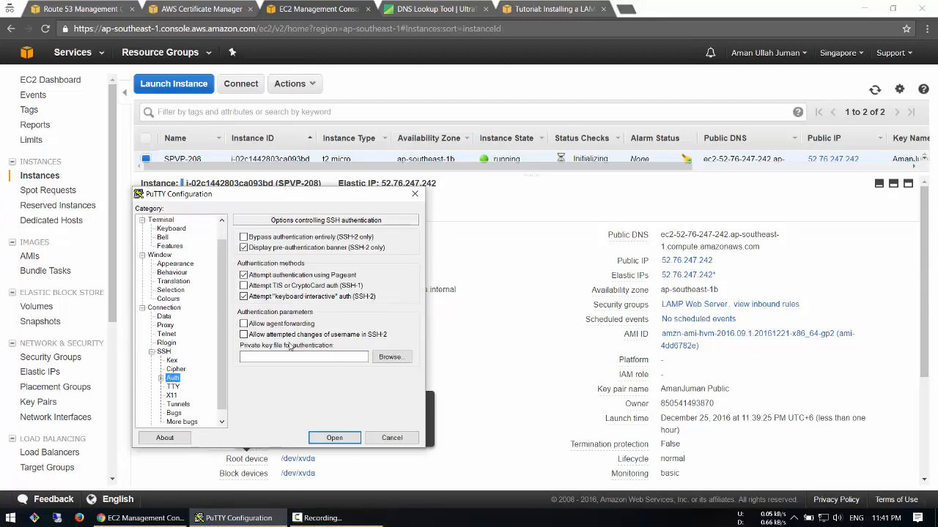
pyautogui.click(395, 365)
pyautogui.click(295, 263)
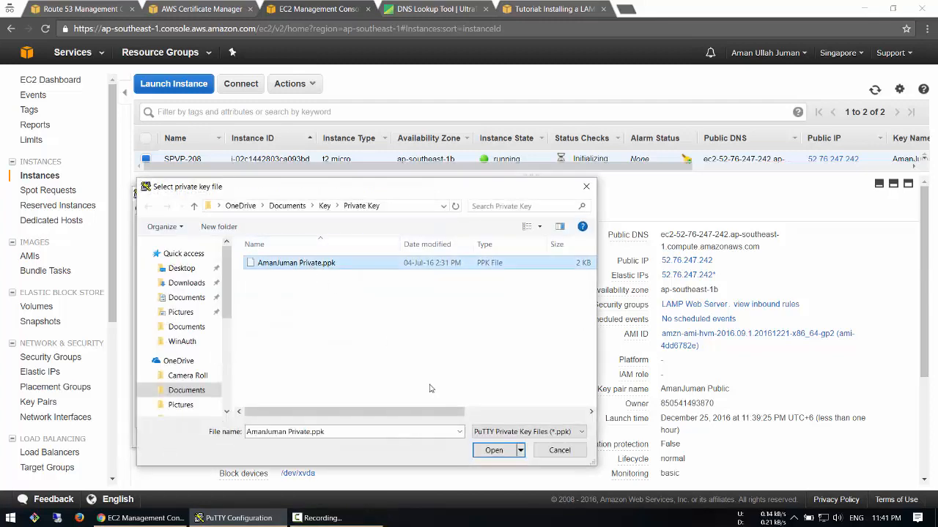
pyautogui.click(494, 450)
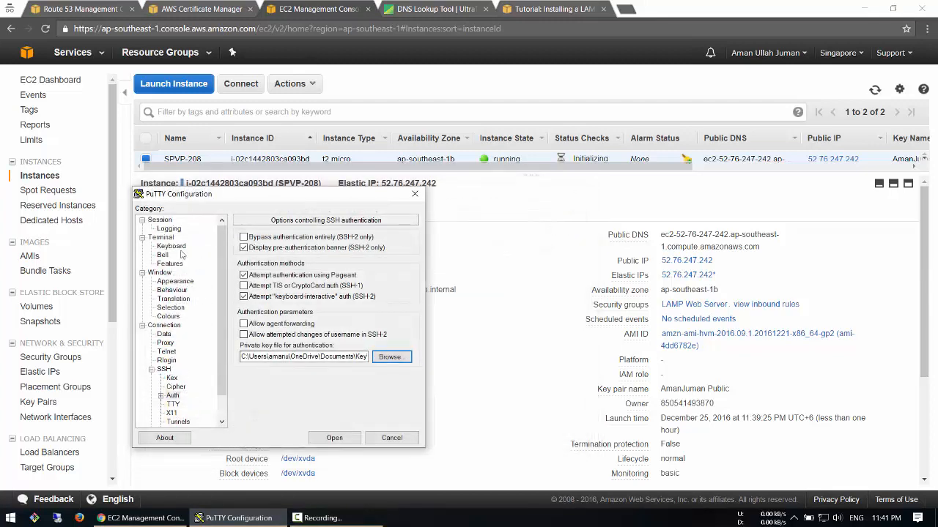
# Return to the basic session settings, open the SSH connection to the server and trust its host key.
pyautogui.click(160, 219)
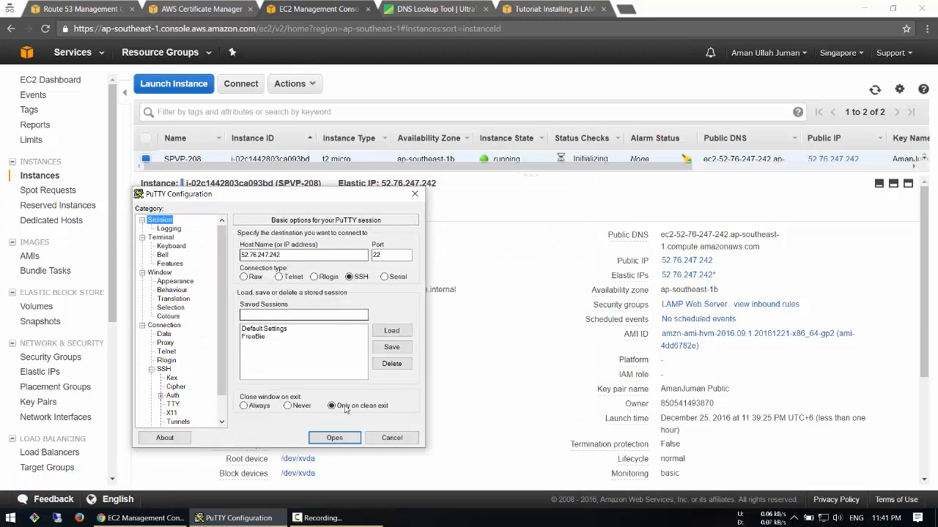
pyautogui.click(334, 437)
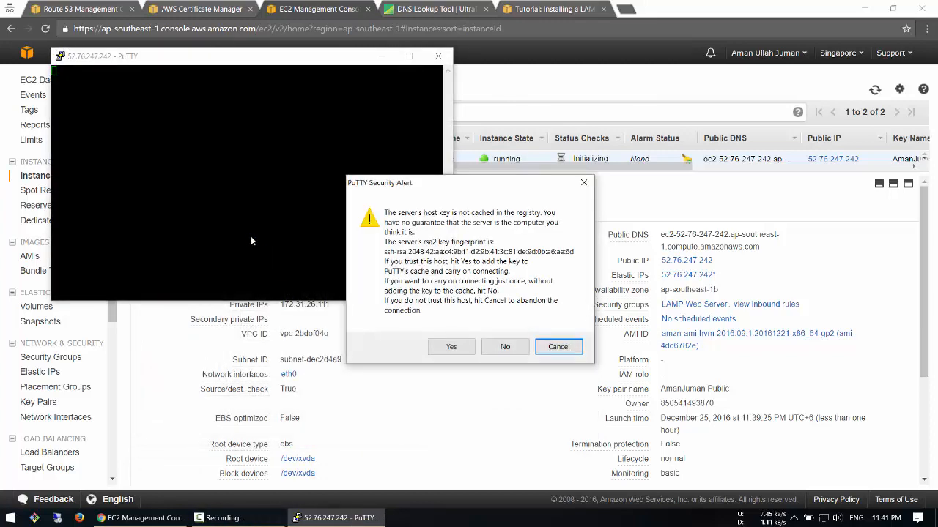
pyautogui.click(452, 348)
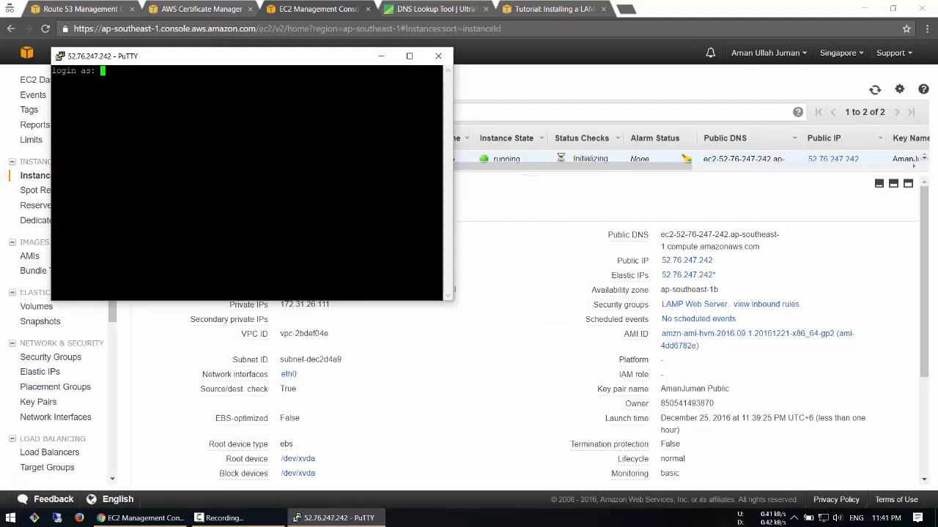
# Move the terminal window toward the middle of the screen, log in as ec2-user and become root with sudo su.
pyautogui.moveTo(133, 60); pyautogui.dragTo(279, 143)
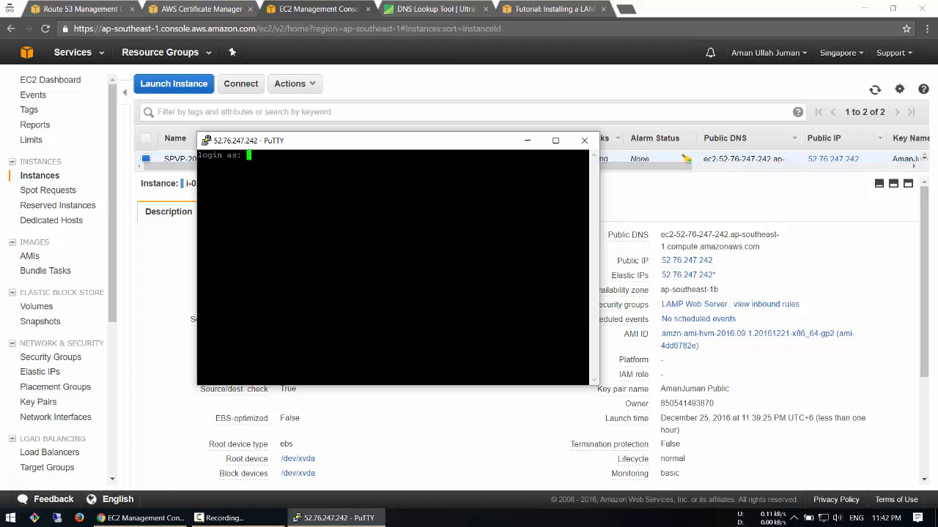
pyautogui.write('ec2-user')
pyautogui.press('Return')
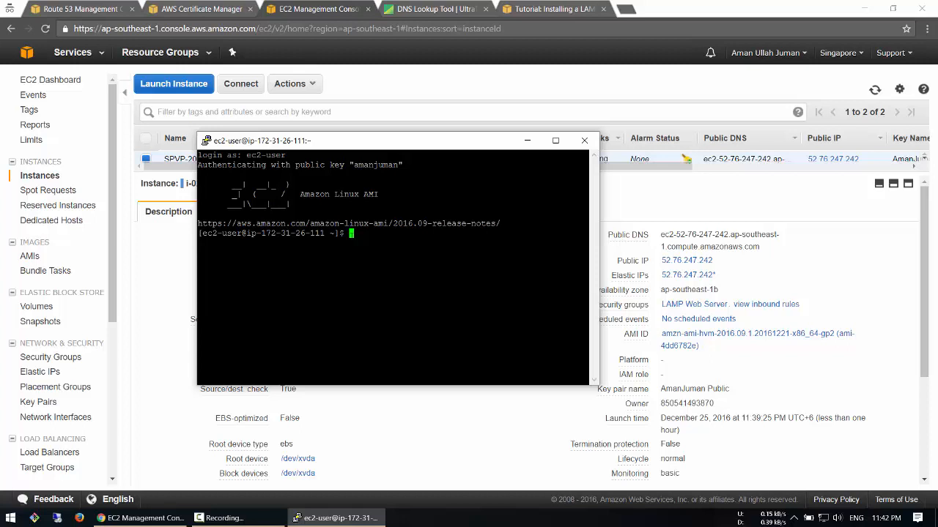
pyautogui.write('sudo su')
pyautogui.press('Return')
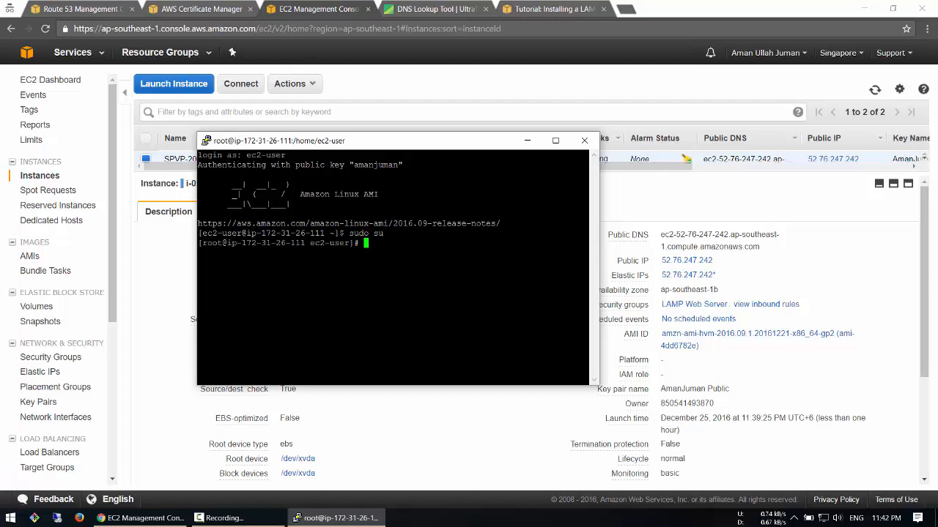
# Copy sudo yum update -y from the LAMP tutorial and run it in the PuTTY terminal.
pyautogui.click(549, 9)
pyautogui.rightClick(393, 265)
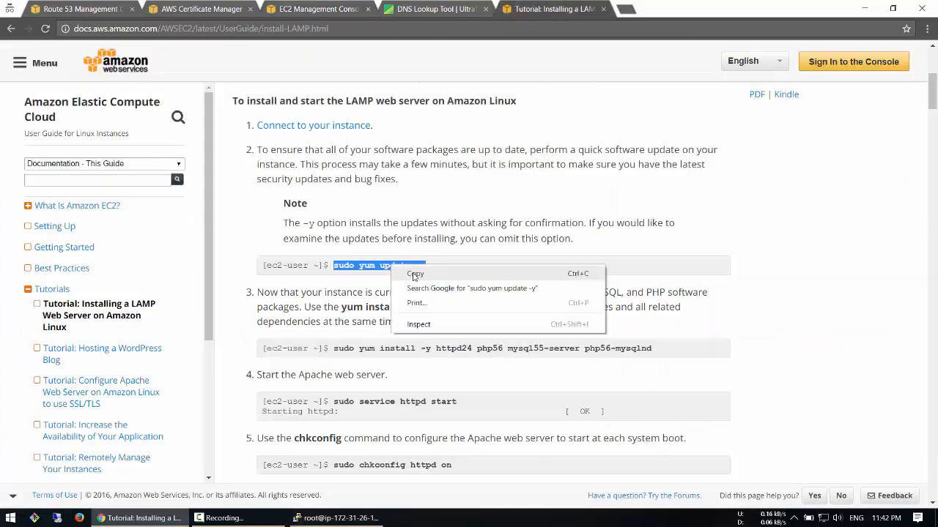
pyautogui.click(412, 272)
pyautogui.click(337, 518)
pyautogui.write('sudo yum update -y')
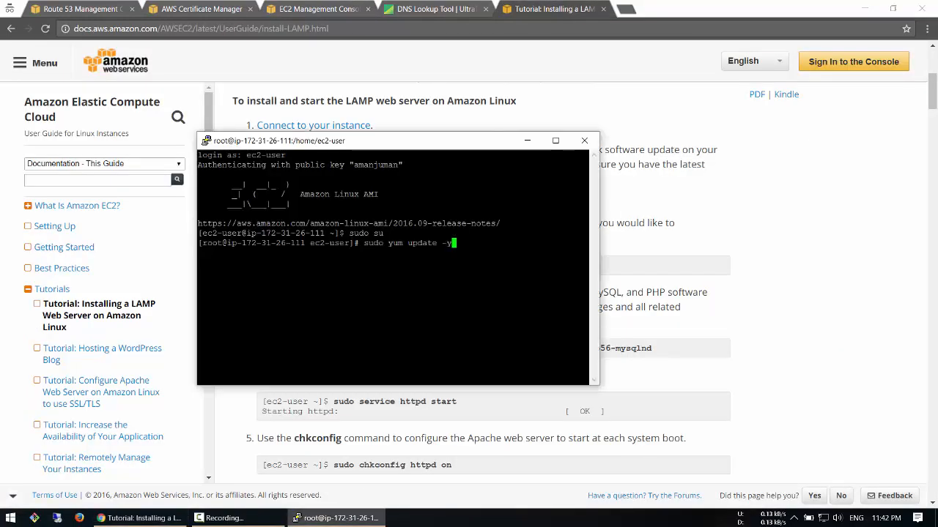
pyautogui.press('Return')
# Copy the tutorial's sudo yum install -y httpd24 php56 mysql55-server php56-mysqlnd command and run it in the terminal.
pyautogui.click(383, 409)
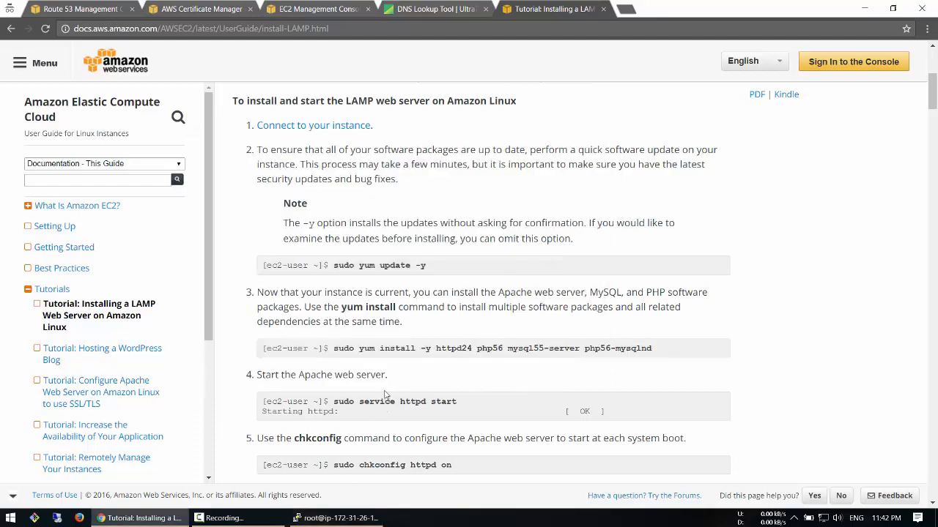
pyautogui.moveTo(334, 351); pyautogui.dragTo(656, 349)
pyautogui.hotkey('ctrl', 'c')
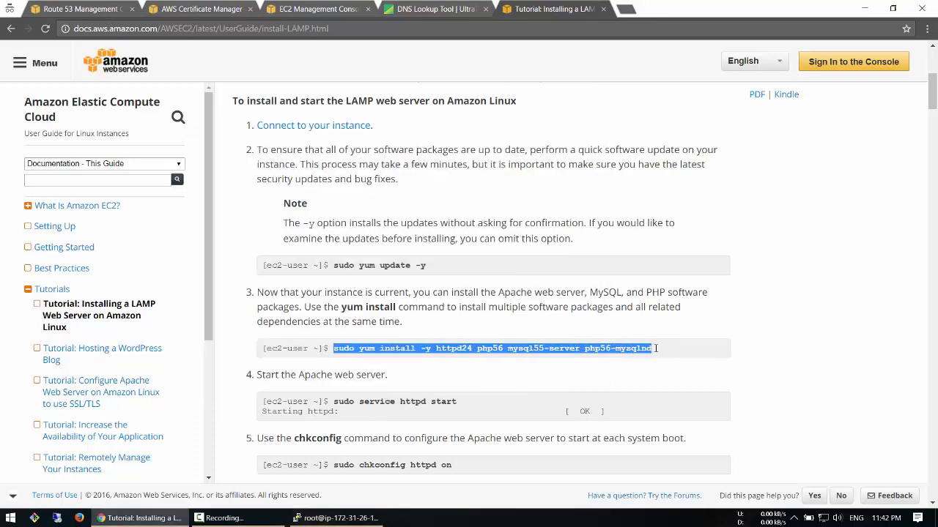
pyautogui.rightClick(639, 349)
pyautogui.click(648, 356)
pyautogui.hotkey('alt', 'Tab')
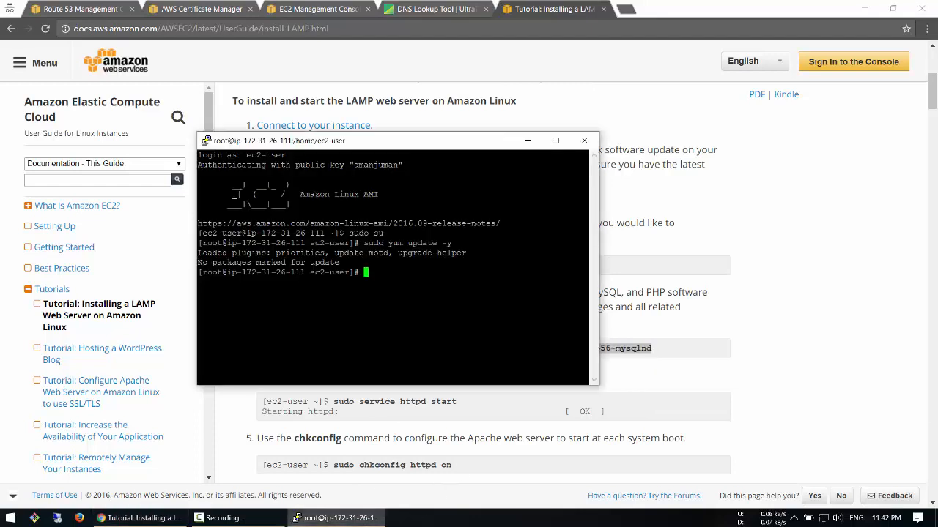
pyautogui.press('shift+Insert')
pyautogui.press('Return')
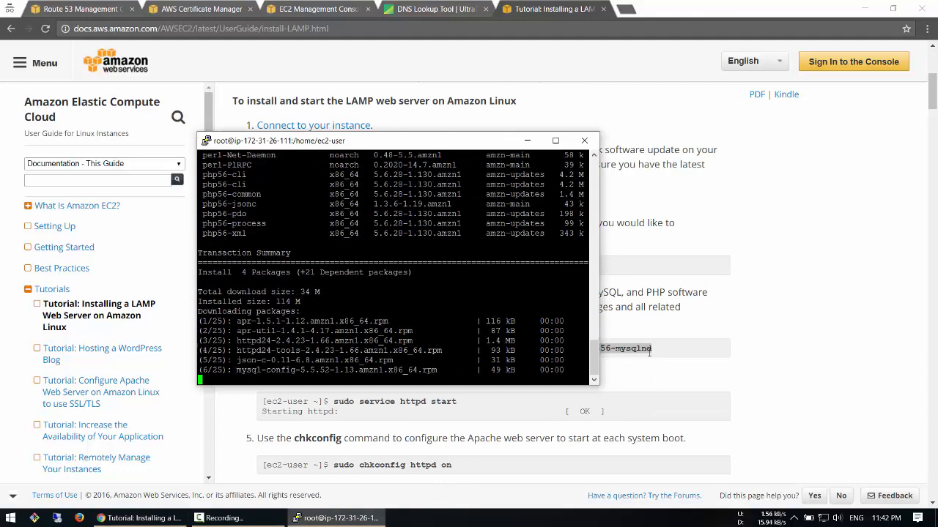
# Copy sudo service httpd start from the tutorial's step 4 and run it in the terminal to start Apache.
pyautogui.click(688, 340)
pyautogui.scroll(-2, 687, 341)
pyautogui.moveTo(335, 284); pyautogui.dragTo(457, 282)
pyautogui.rightClick(444, 281)
pyautogui.click(467, 288)
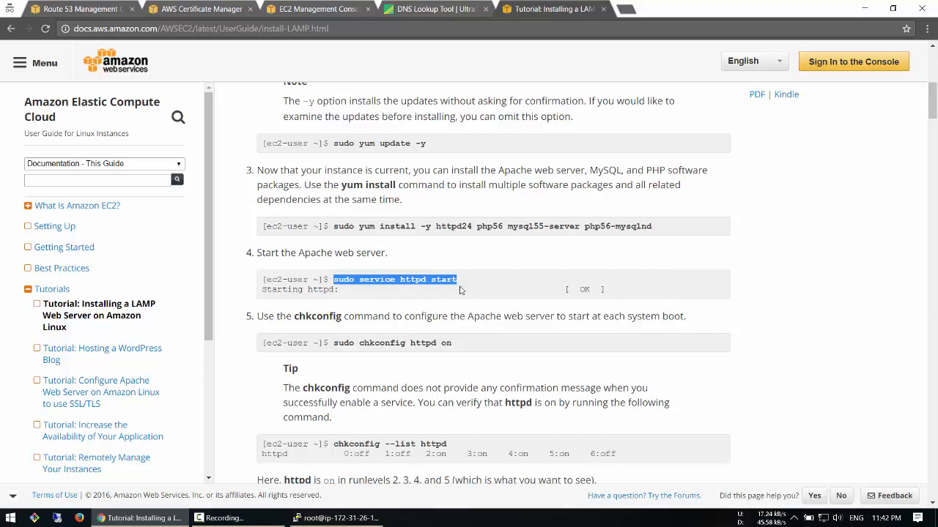
pyautogui.click(335, 518)
pyautogui.press('shift+Insert')
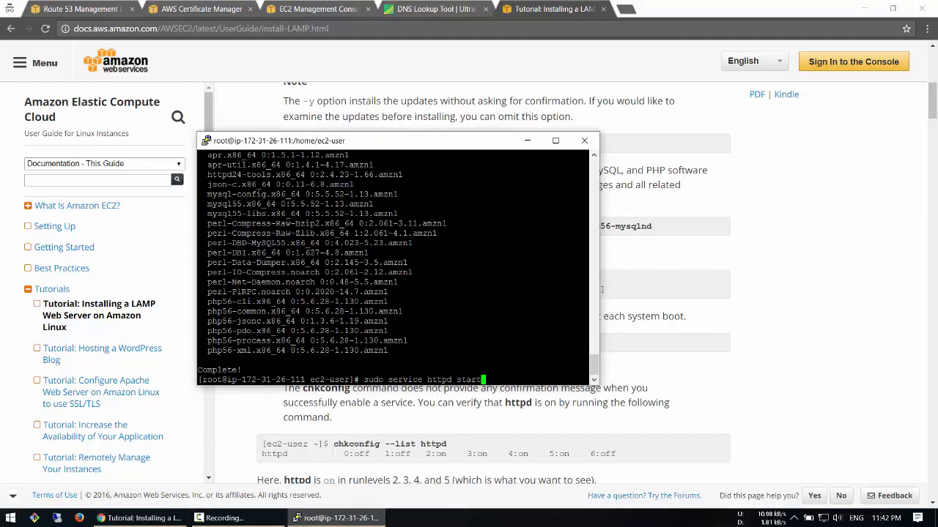
pyautogui.press('Return')
# Copy sudo chkconfig httpd on from the tutorial and run it in the terminal so Apache starts at each boot.
pyautogui.click(663, 323)
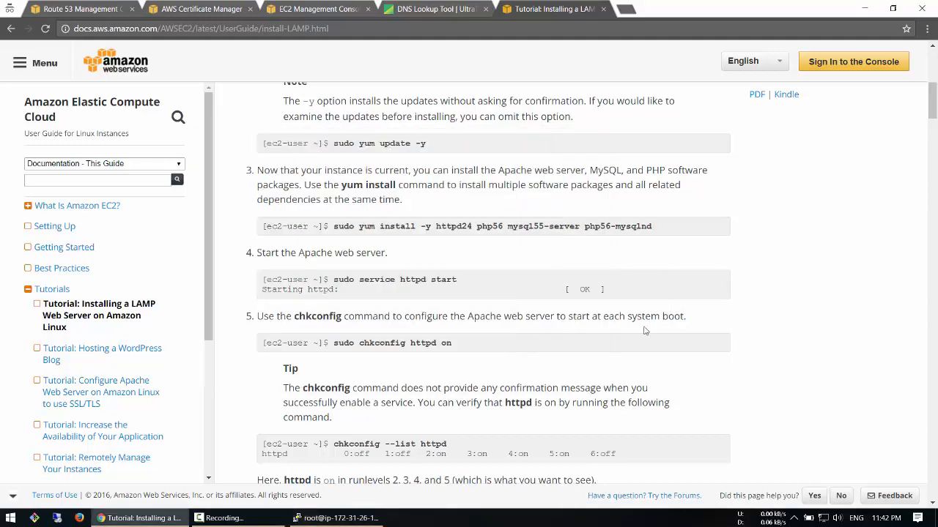
pyautogui.moveTo(454, 344); pyautogui.dragTo(333, 344)
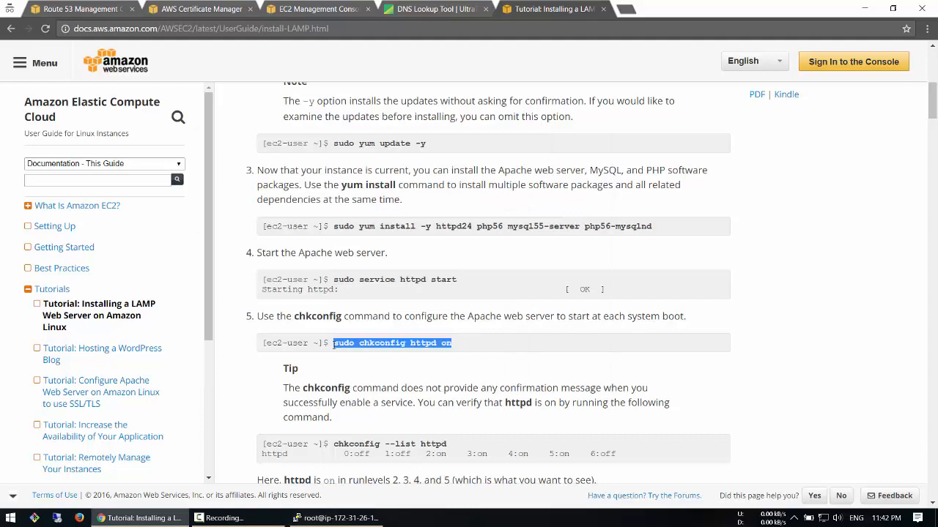
pyautogui.rightClick(364, 342)
pyautogui.click(337, 518)
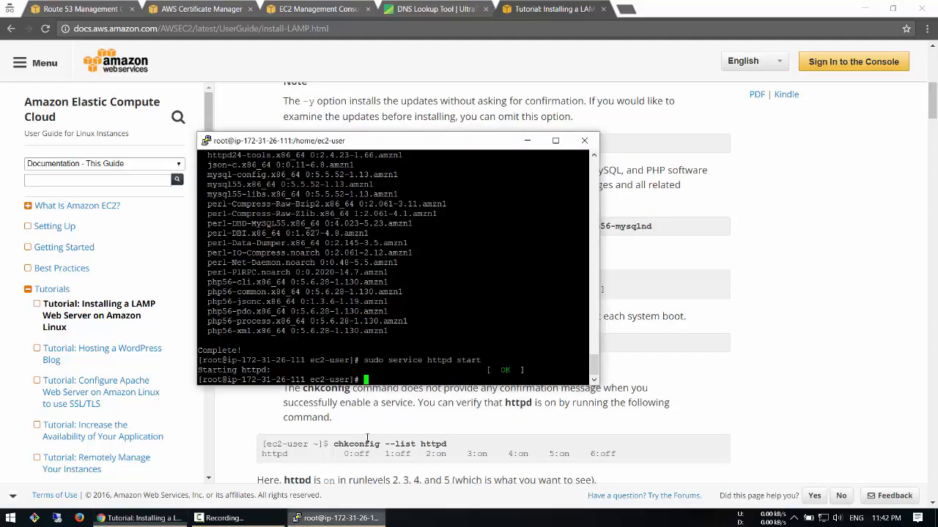
pyautogui.press('shift+Insert')
pyautogui.press('Return')
# Copy chkconfig --list httpd from the tutorial's tip and run it in the terminal to check the httpd runlevels.
pyautogui.click(681, 334)
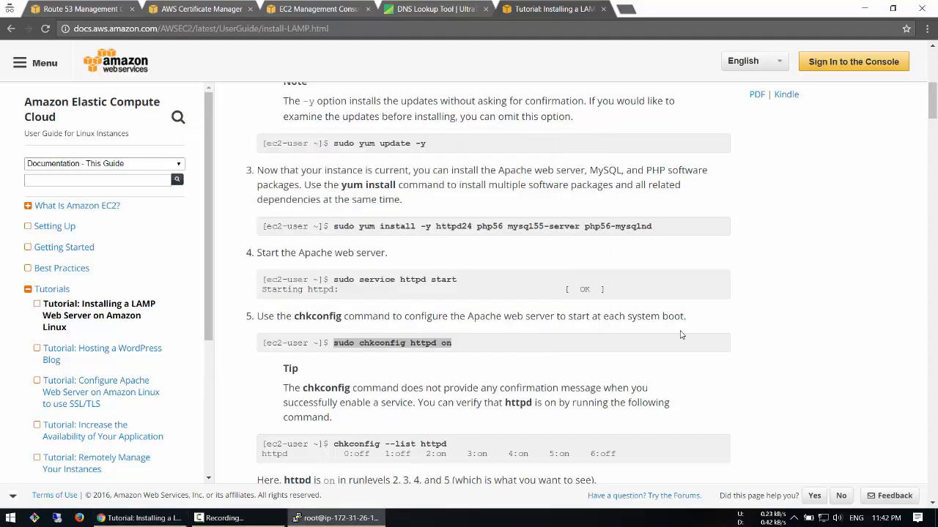
pyautogui.scroll(-2, 439, 379)
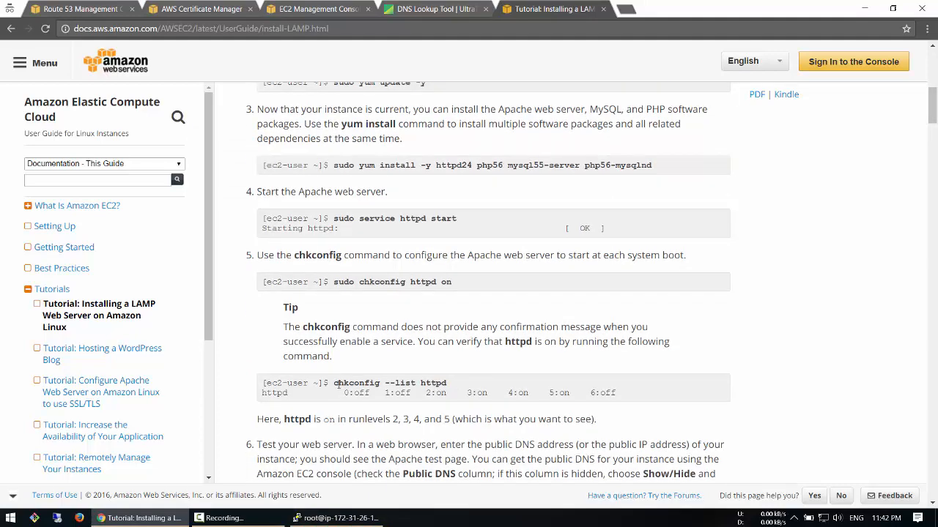
pyautogui.moveTo(334, 383); pyautogui.dragTo(446, 383)
pyautogui.rightClick(444, 383)
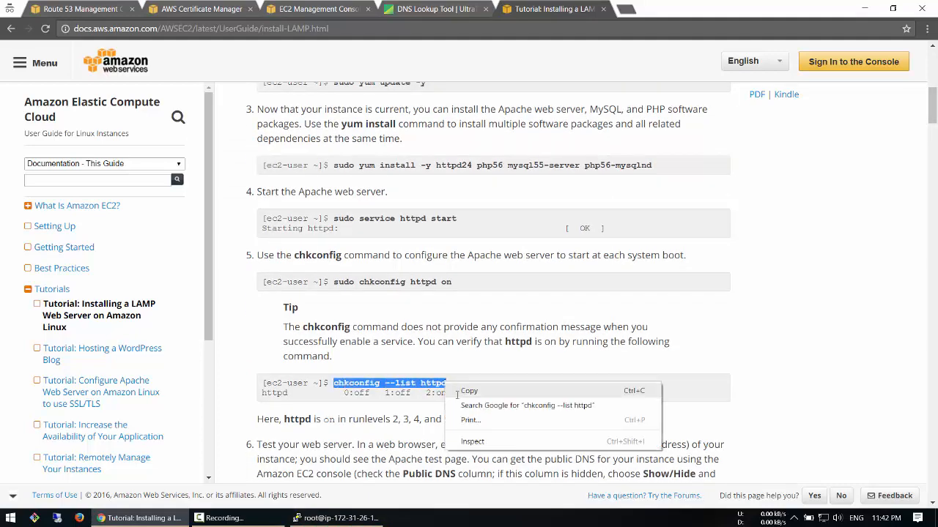
pyautogui.click(457, 389)
pyautogui.click(336, 518)
pyautogui.press('shift+Insert')
pyautogui.press('Return')
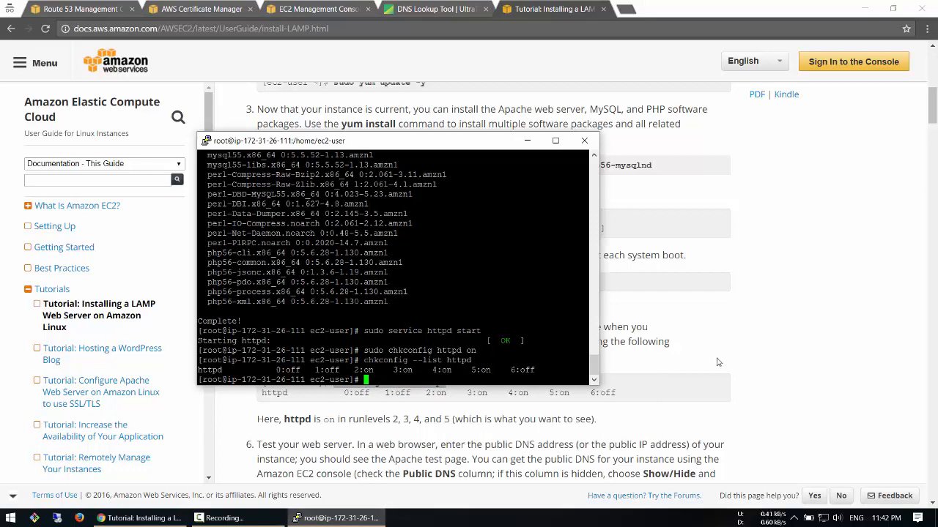
# Read the tutorial's step 6 on testing the web server, and minimize the PuTTY terminal.
pyautogui.click(716, 362)
pyautogui.scroll(-2, 495, 374)
pyautogui.scroll(-4, 450, 367)
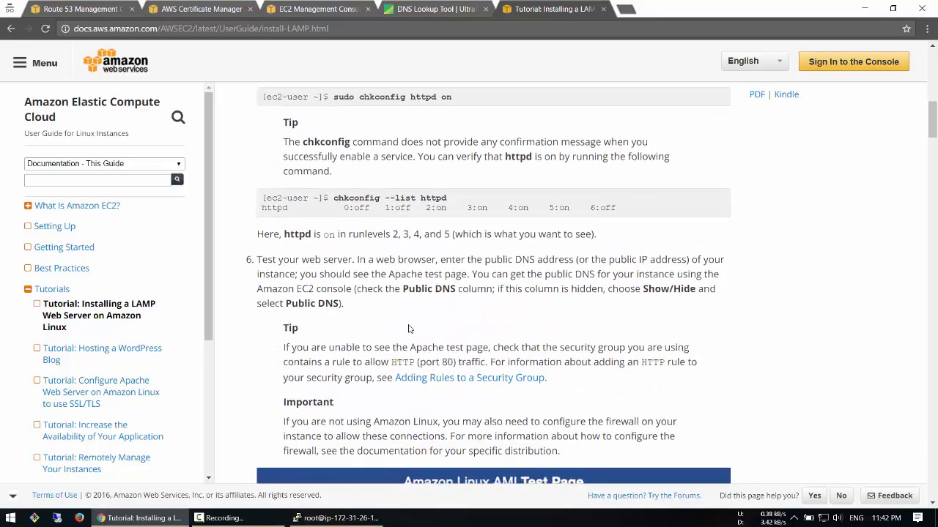
pyautogui.scroll(2, 412, 359)
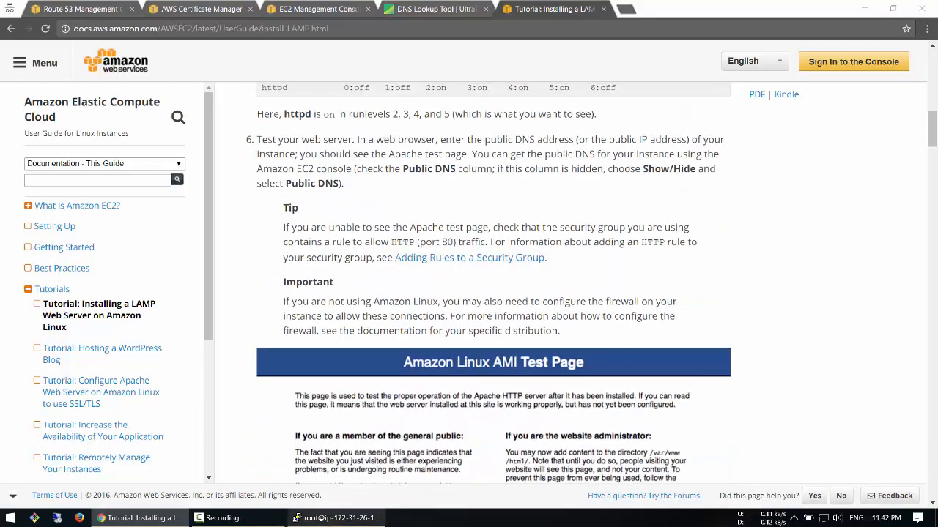
pyautogui.click(337, 518)
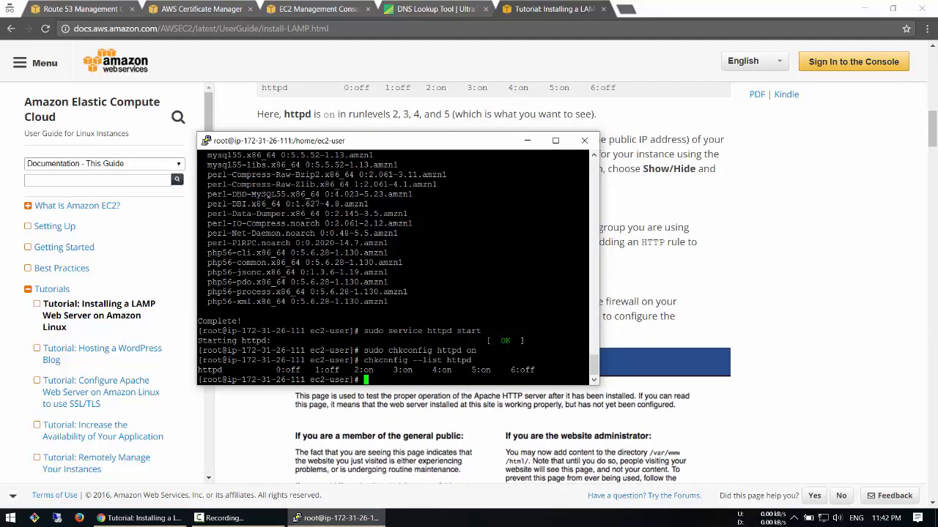
pyautogui.click(527, 140)
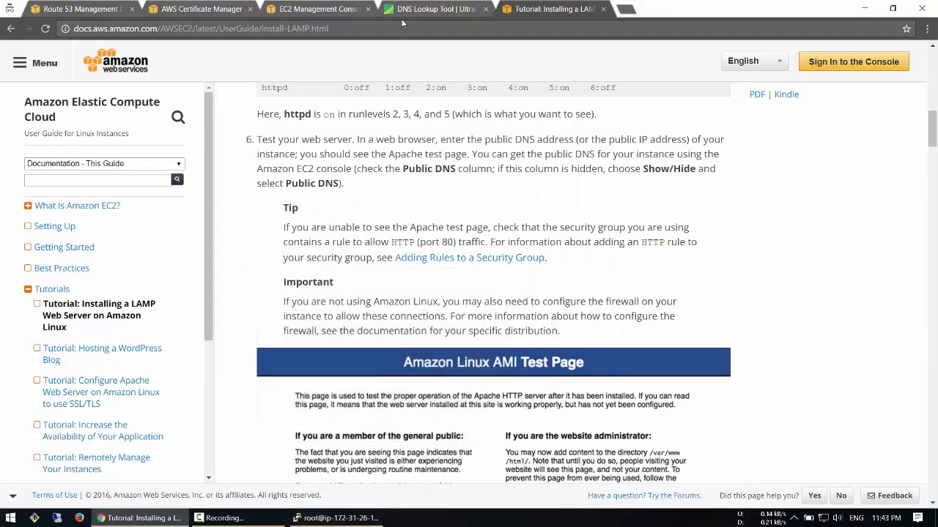
# Copy the SPVP-208 instance's public IP from the EC2 console and open 52.76.247.242 in a new browser tab.
pyautogui.click(315, 11)
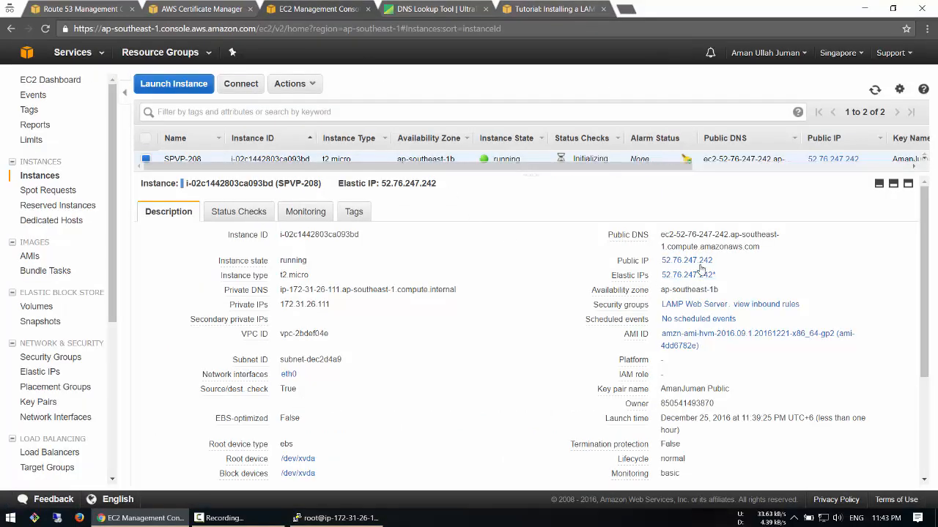
pyautogui.moveTo(717, 262); pyautogui.dragTo(665, 265)
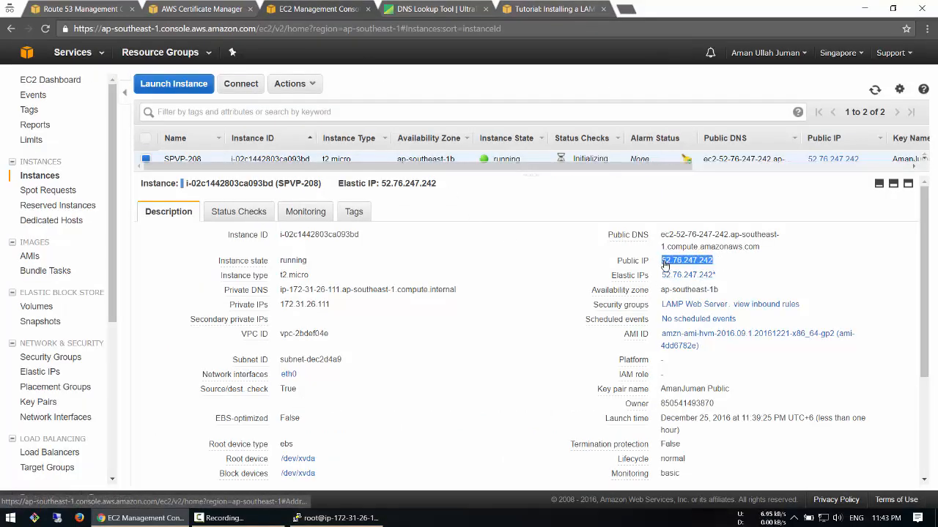
pyautogui.rightClick(665, 266)
pyautogui.click(694, 356)
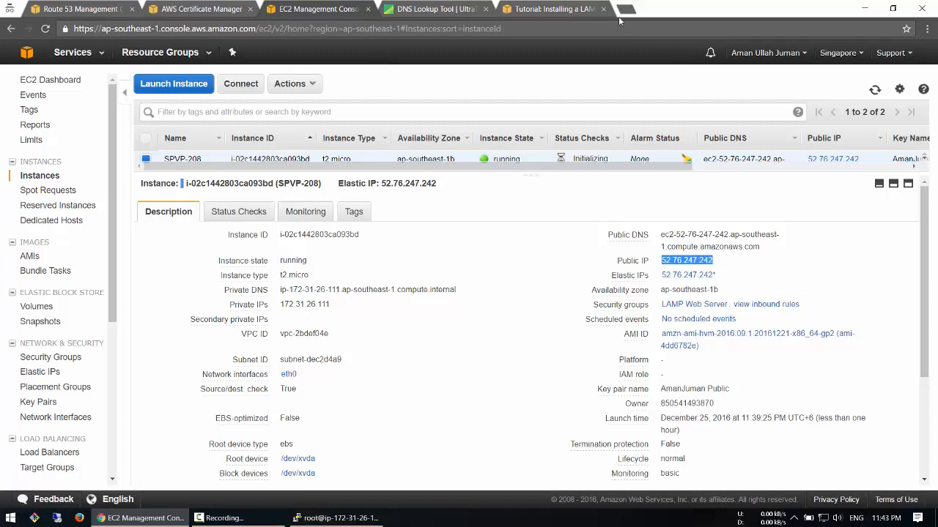
pyautogui.hotkey('ctrl', 't')
pyautogui.hotkey('ctrl', 'v')
pyautogui.press('Return')
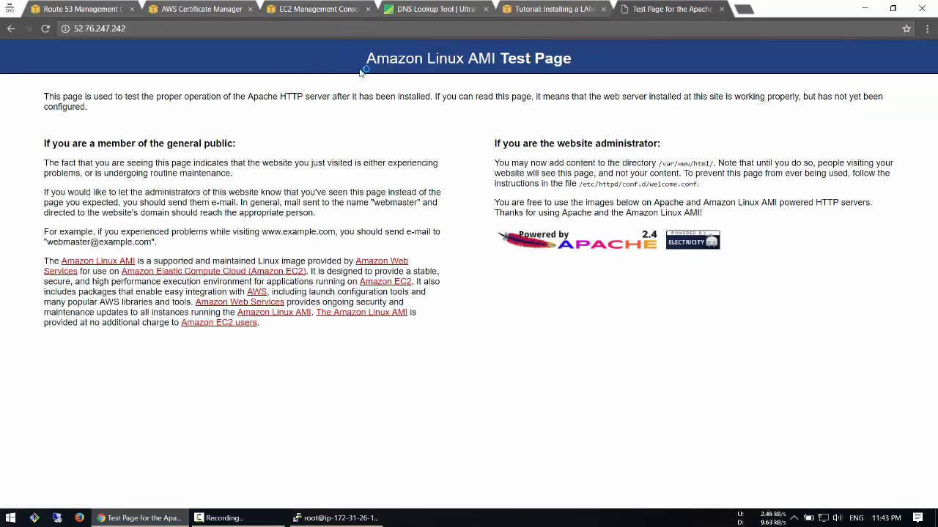
# Highlight the "Amazon Linux AMI Test Page" heading on the server's page.
pyautogui.moveTo(367, 60); pyautogui.dragTo(576, 73)
pyautogui.click(521, 114)
pyautogui.moveTo(366, 60); pyautogui.dragTo(573, 60)
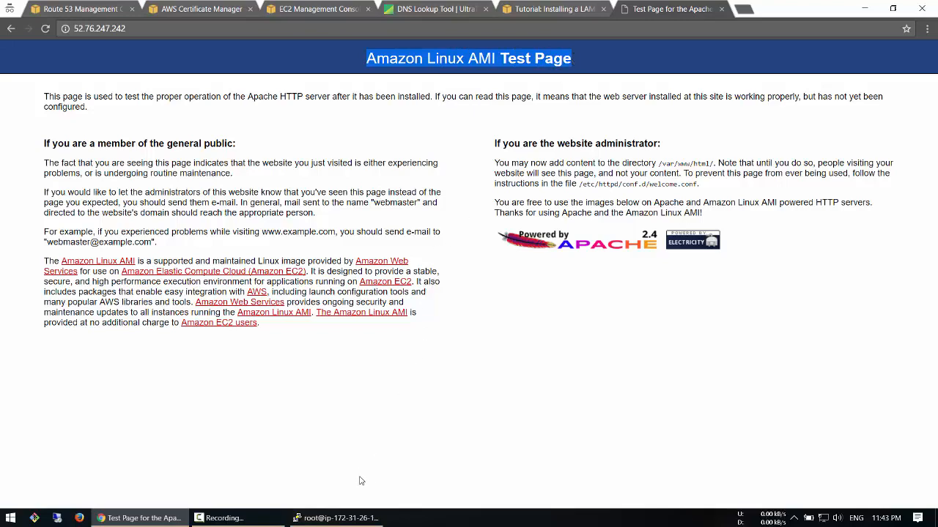
pyautogui.click(353, 518)
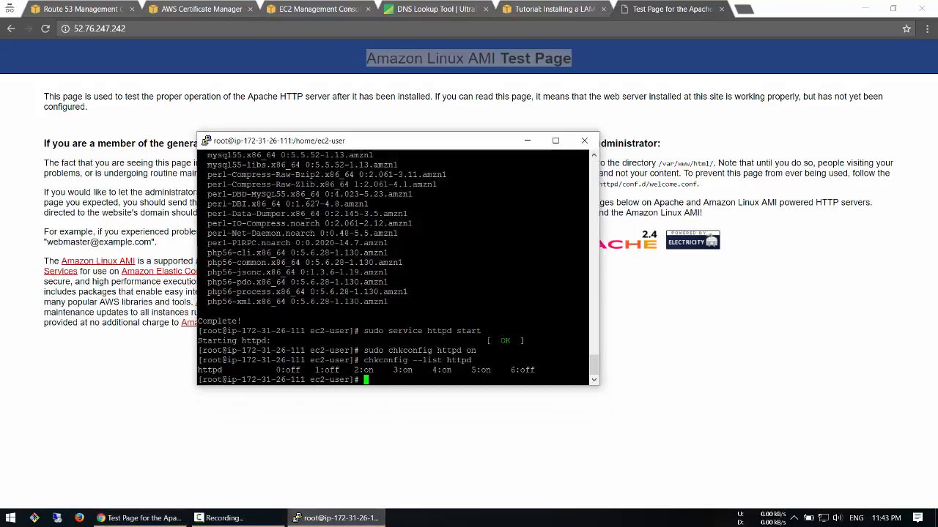
pyautogui.click(442, 94)
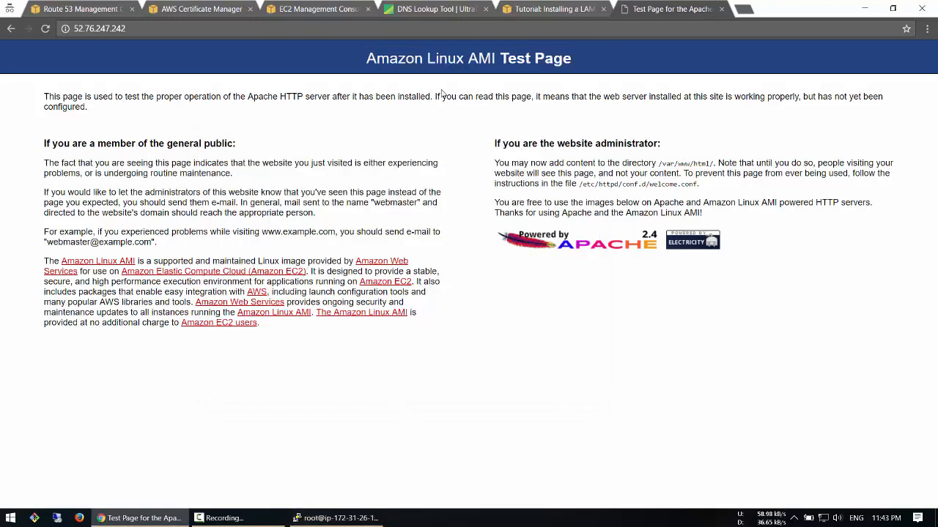
pyautogui.moveTo(367, 61); pyautogui.dragTo(572, 61)
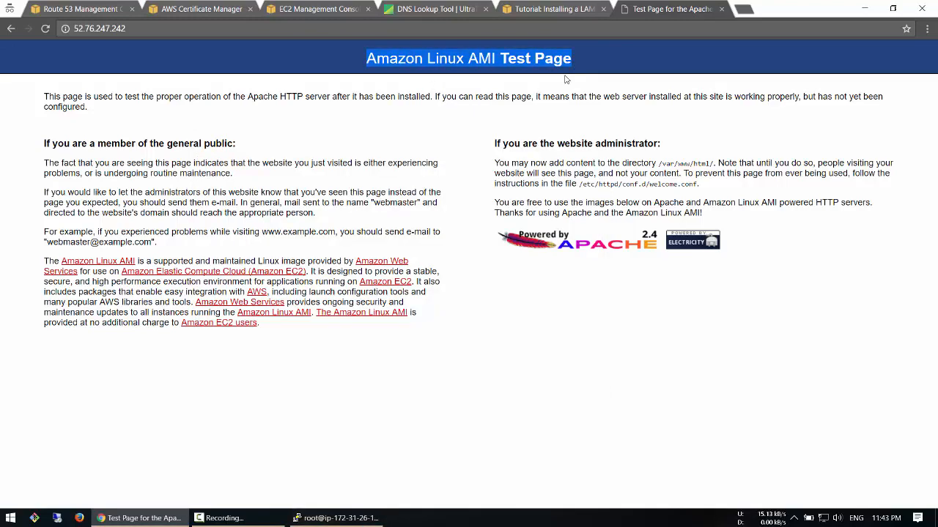
# Switch to the PuTTY terminal, try to open /var/www/html in nano, and exit the editor.
pyautogui.click(362, 518)
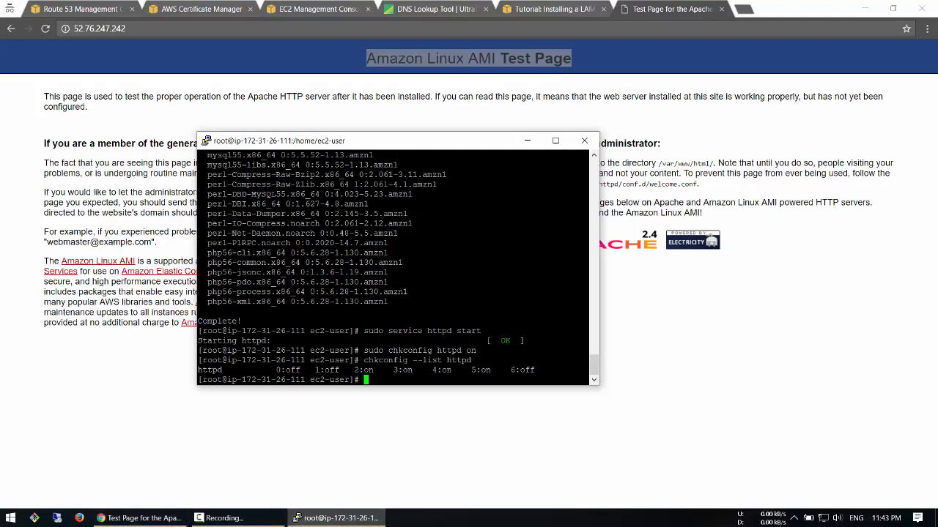
pyautogui.write('nano /')
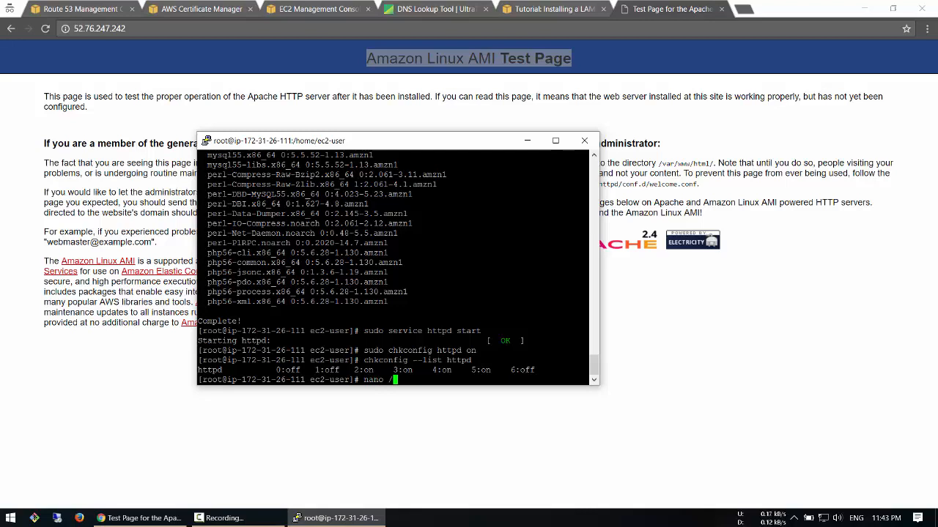
pyautogui.write('var/www/html')
pyautogui.press('Return')
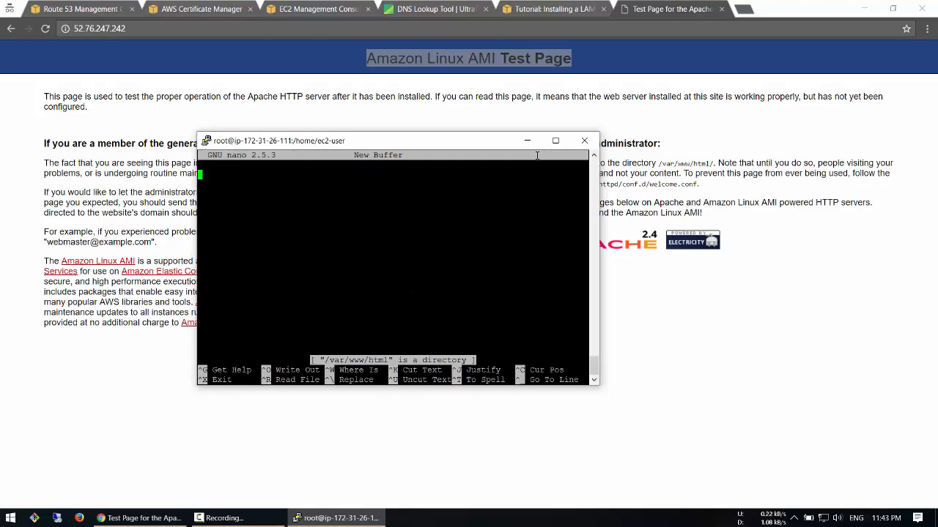
pyautogui.hotkey('ctrl', 'x')
# List the folders under /var/www/ through path completion on the recalled nano command, and clear the command line.
pyautogui.press('Up')
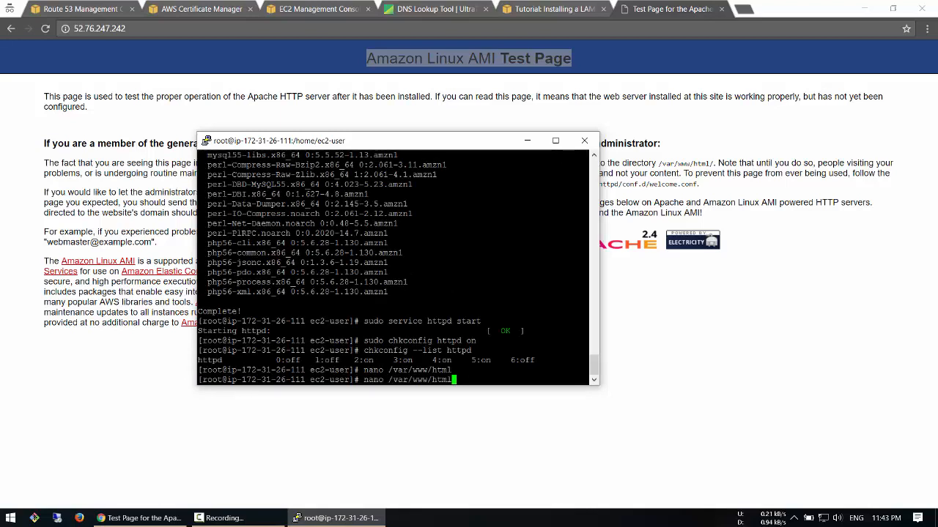
pyautogui.press('BackSpace')
pyautogui.press('BackSpace')
pyautogui.press('BackSpace')
pyautogui.press('BackSpace')
pyautogui.press('Tab')
pyautogui.press('Tab')
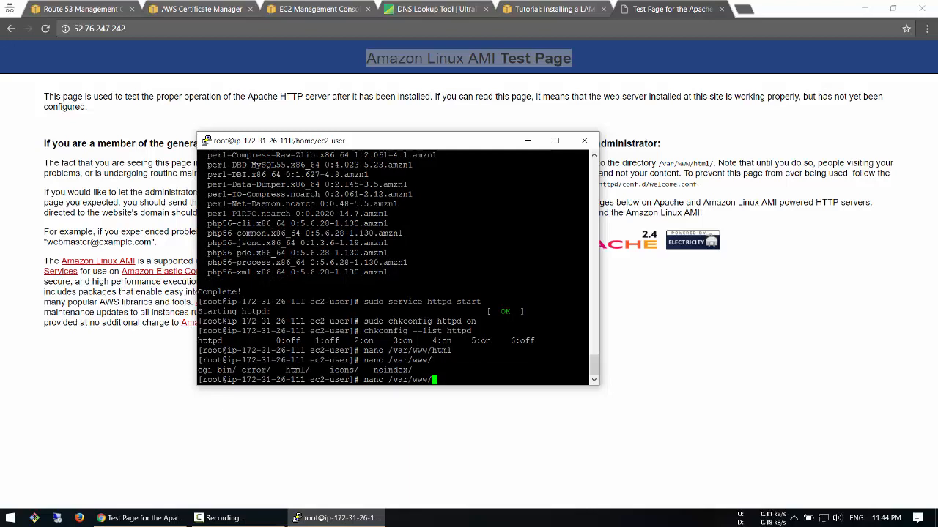
pyautogui.write('html')
pyautogui.press('BackSpace')
pyautogui.press('BackSpace')
pyautogui.press('BackSpace')
pyautogui.press('BackSpace')
pyautogui.press('BackSpace')
pyautogui.press('BackSpace')
pyautogui.press('BackSpace')
pyautogui.press('BackSpace')
pyautogui.press('BackSpace')
pyautogui.press('BackSpace')
pyautogui.press('BackSpace')
pyautogui.press('BackSpace')
pyautogui.press('BackSpace')
pyautogui.press('BackSpace')
pyautogui.press('BackSpace')
pyautogui.press('BackSpace')
pyautogui.press('BackSpace')
pyautogui.press('BackSpace')
# Change to the /var/www/html directory and list its contents with ls.
pyautogui.write('cd /var/www/html')
pyautogui.press('Return')
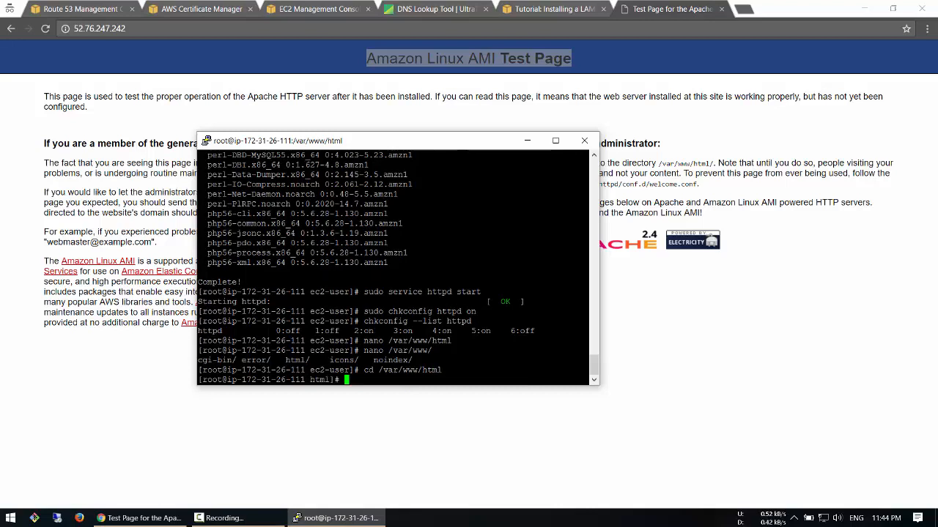
pyautogui.write('ls')
pyautogui.press('Return')
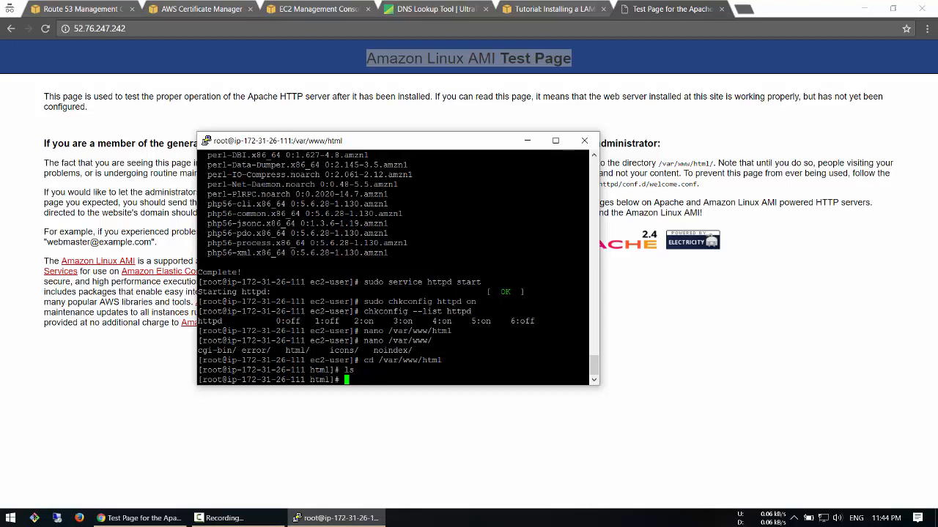
# Create index.html in nano with the text "Hello Server Test", save it, and reload the server's page in the browser.
pyautogui.write('nano index.html')
pyautogui.press('Return')
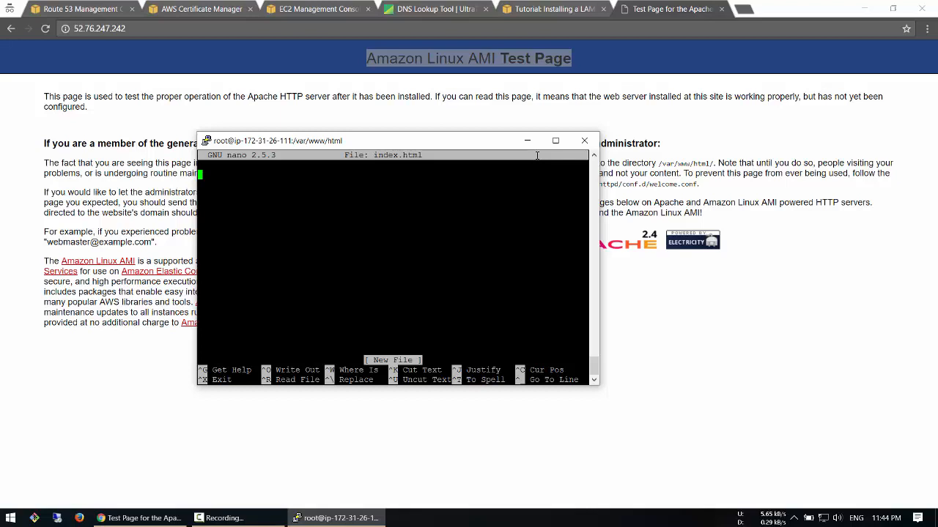
pyautogui.write('Hello S')
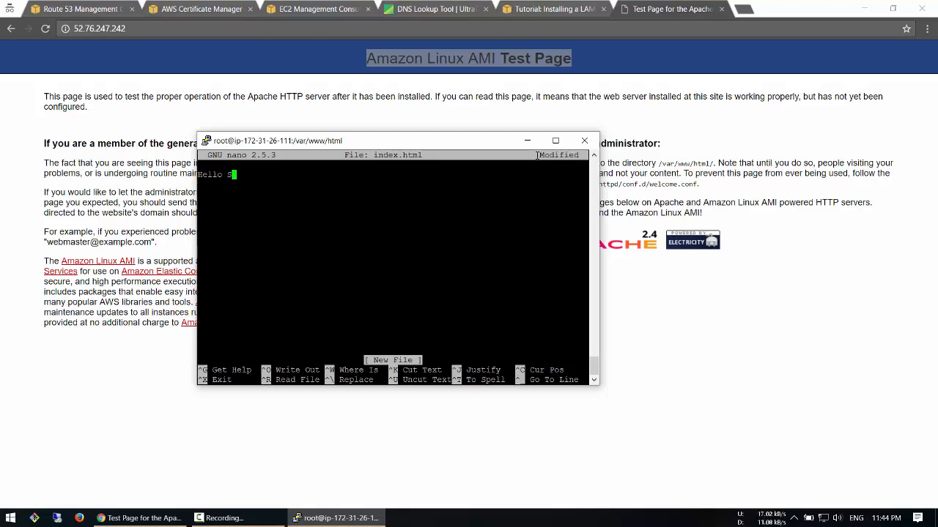
pyautogui.write('erver Test')
pyautogui.hotkey('ctrl', 'x')
pyautogui.press('y')
pyautogui.press('Return')
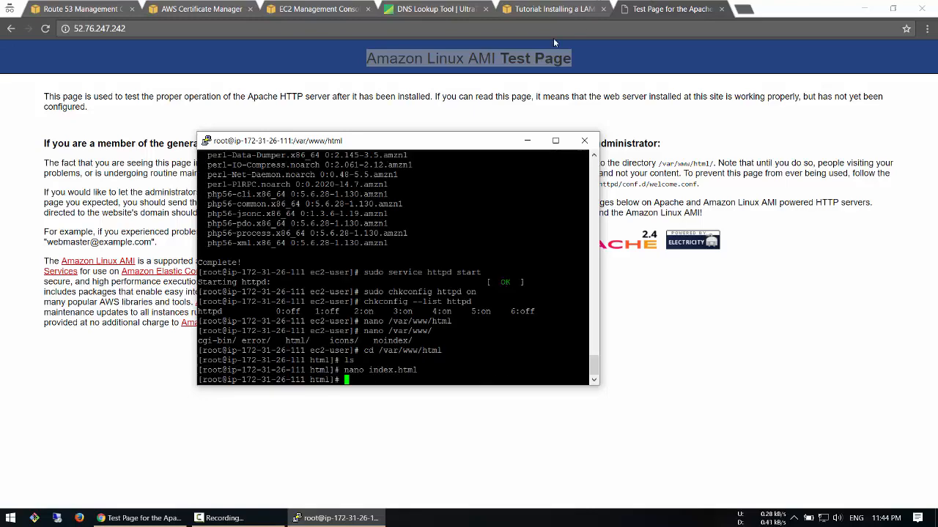
pyautogui.click(45, 29)
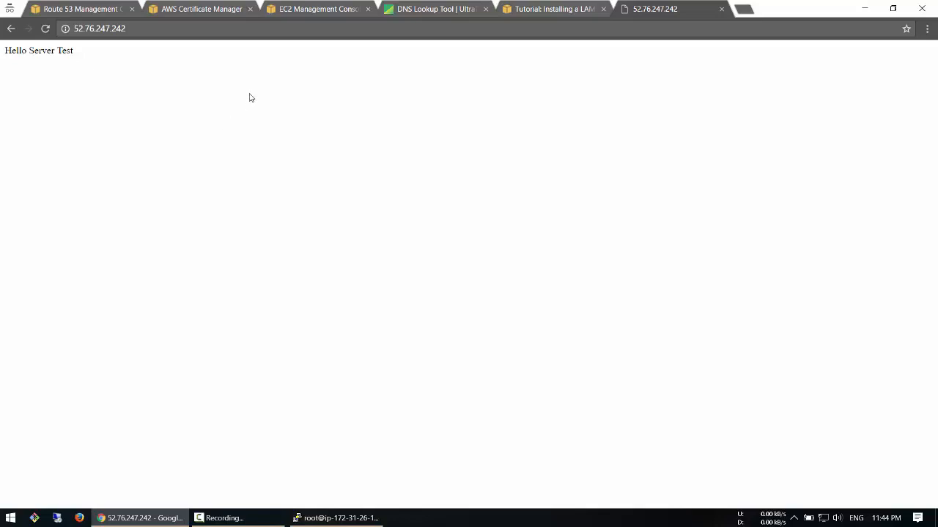
# Start creating a Classic Load Balancer from the Load Balancers page of the EC2 console.
pyautogui.click(303, 10)
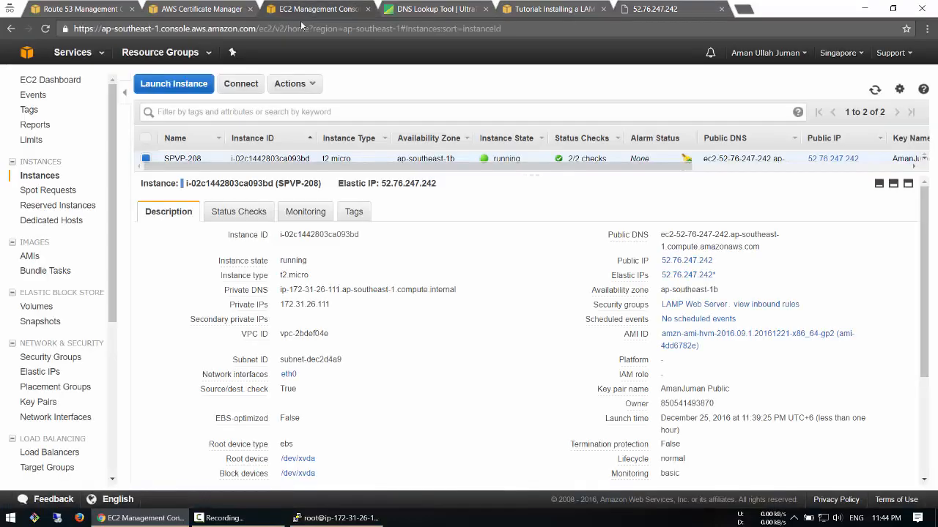
pyautogui.click(50, 455)
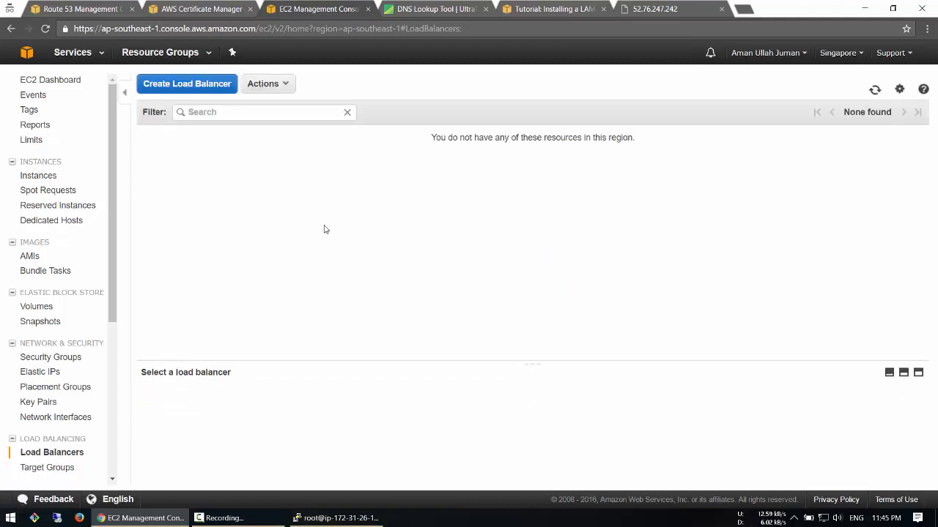
pyautogui.click(174, 89)
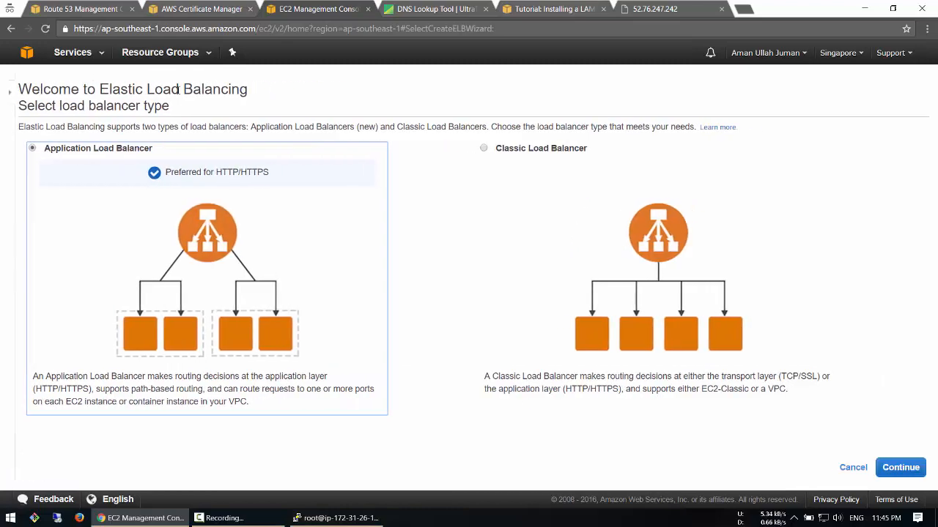
pyautogui.click(480, 149)
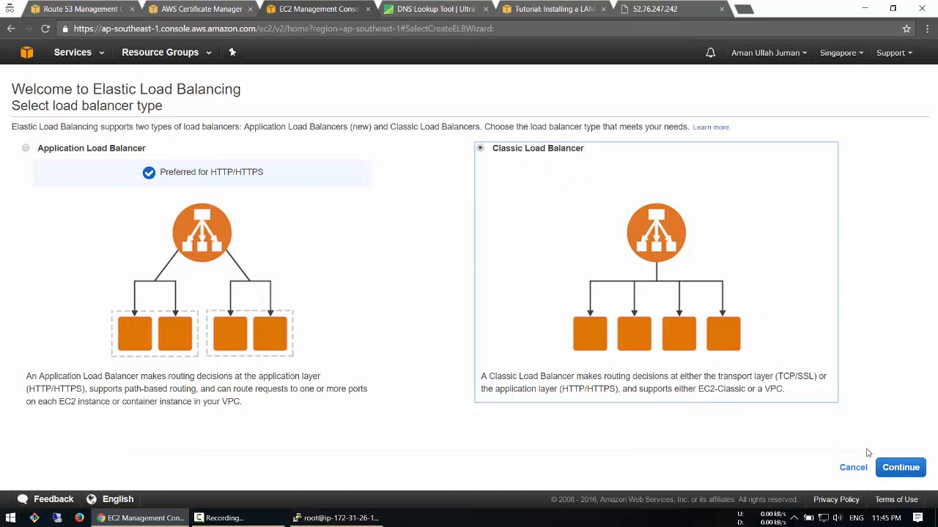
pyautogui.click(900, 468)
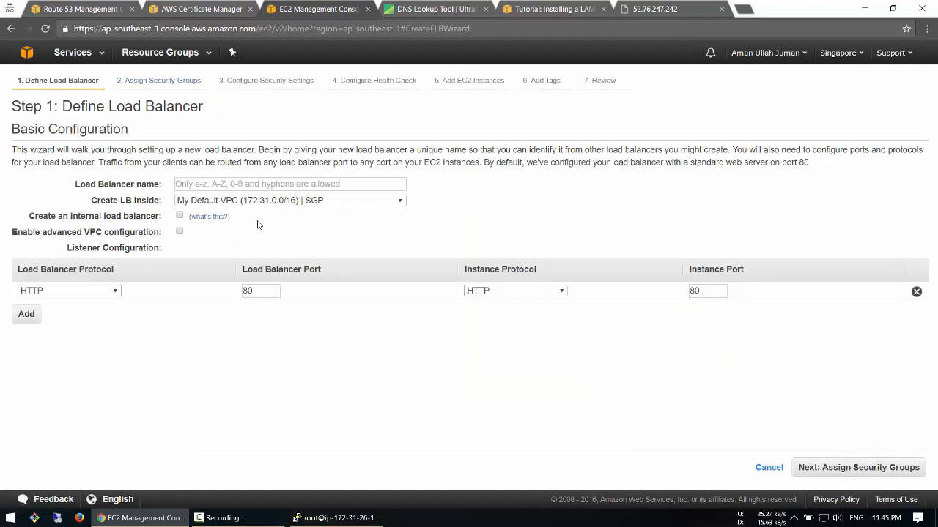
# Name the load balancer freebienow.
pyautogui.click(214, 185)
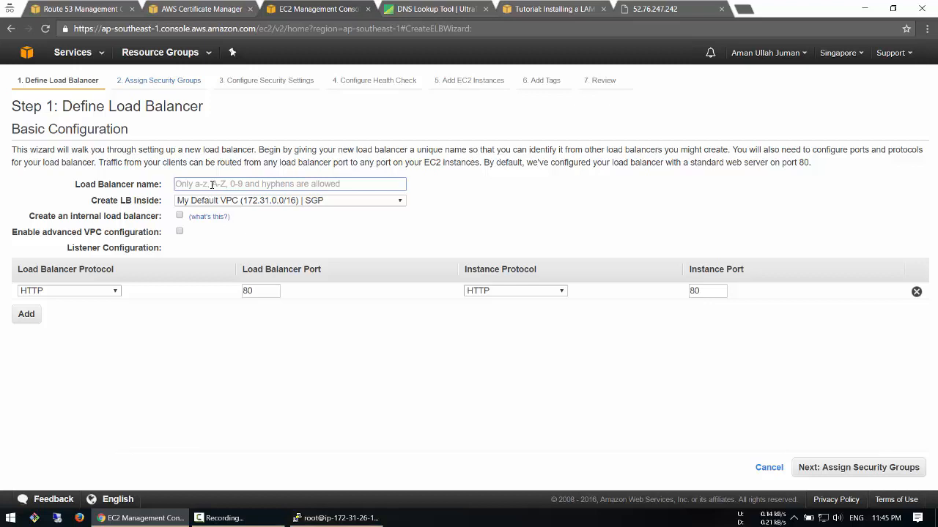
pyautogui.write('freebie')
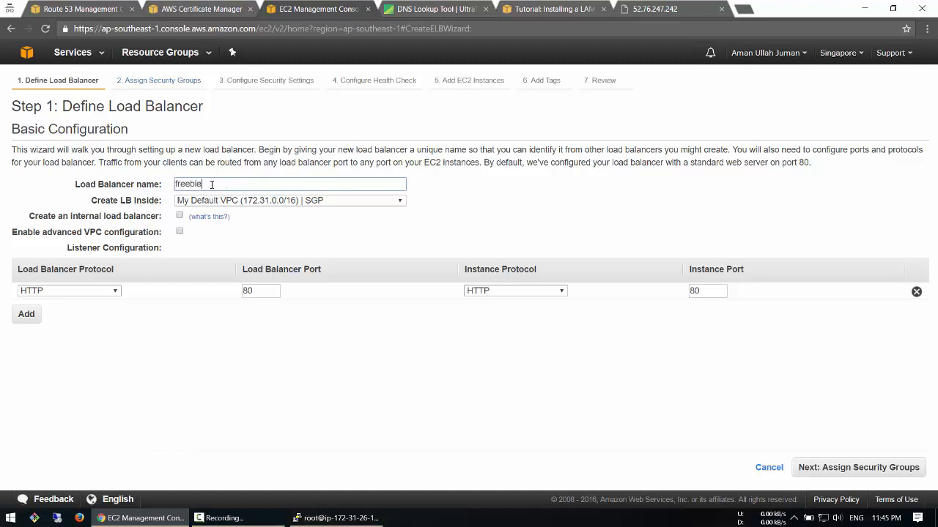
pyautogui.write('nowlamp')
pyautogui.press('BackSpace')
pyautogui.press('BackSpace')
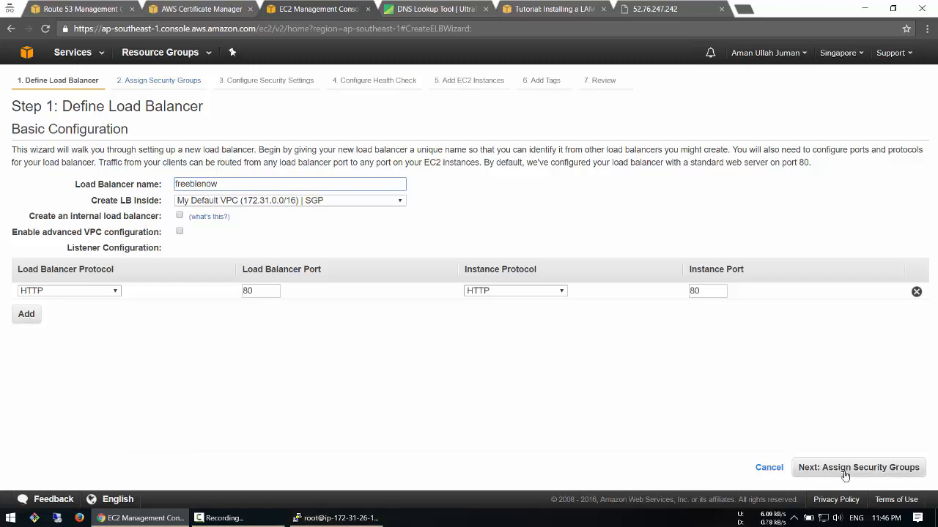
pyautogui.click(71, 353)
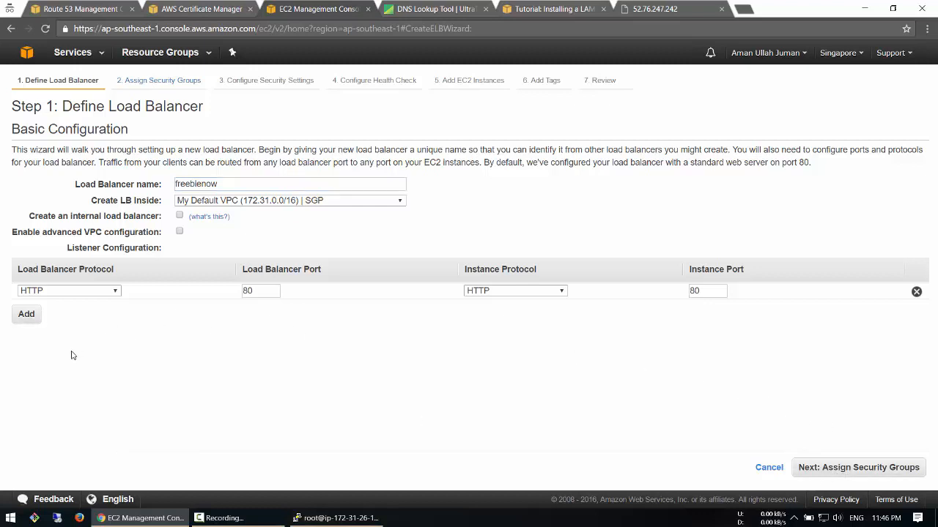
# Add an HTTPS (Secure HTTP) listener on port 443 forwarding to HTTP port 80, and continue to the security groups.
pyautogui.click(27, 316)
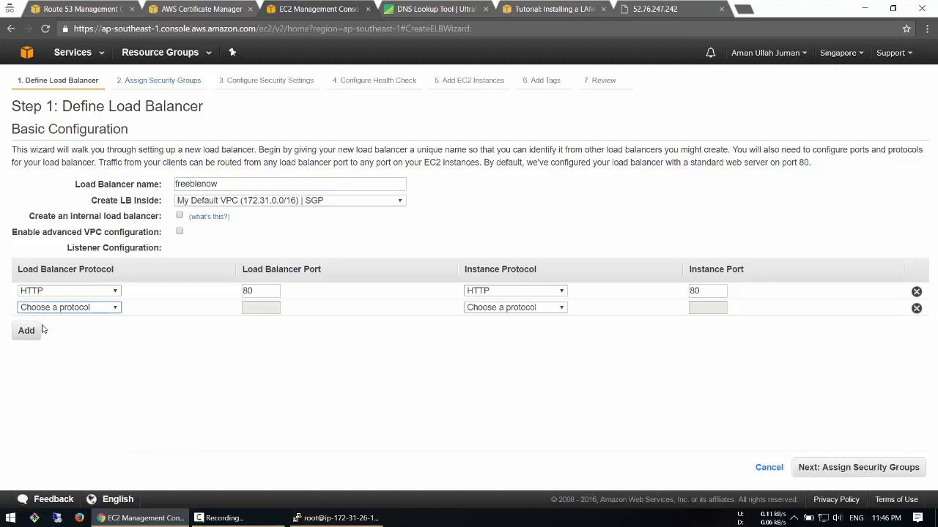
pyautogui.click(53, 308)
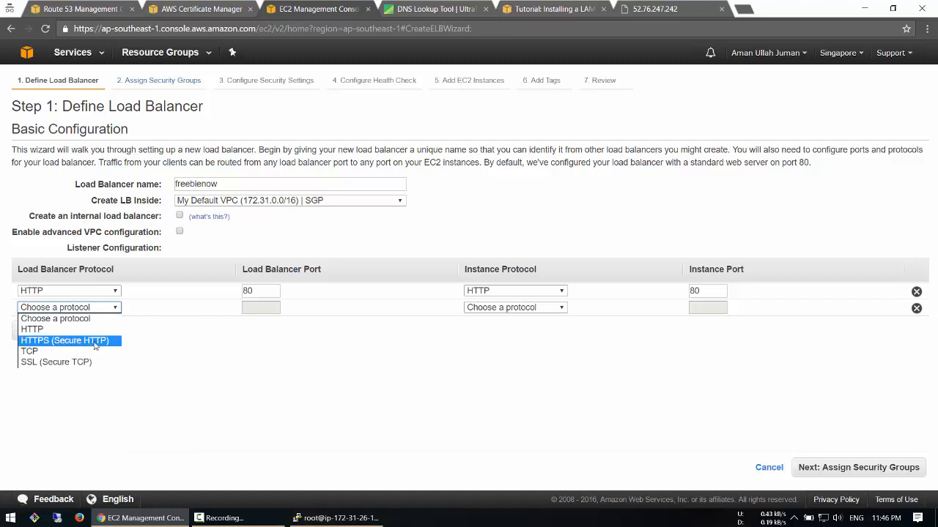
pyautogui.click(65, 342)
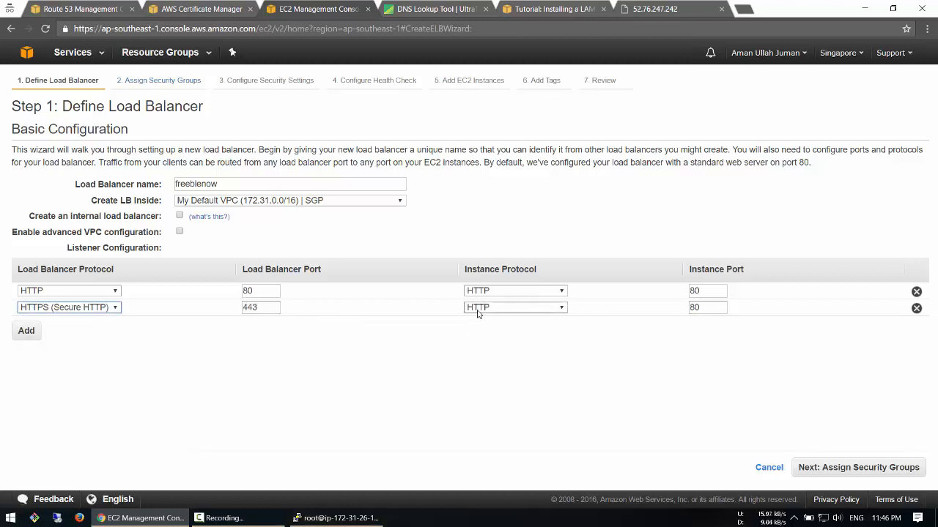
pyautogui.click(832, 473)
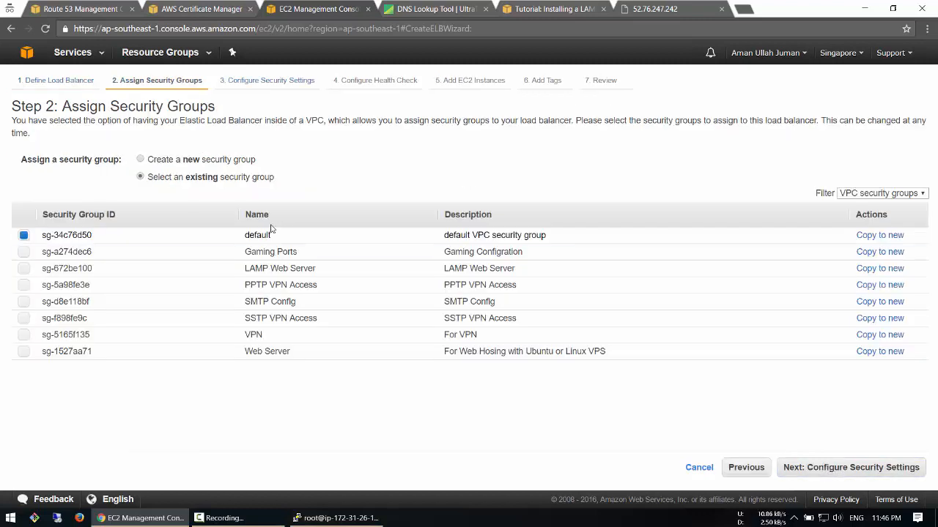
# Assign the LAMP Web Server security group instead of the default one, and continue to the security settings.
pyautogui.click(24, 269)
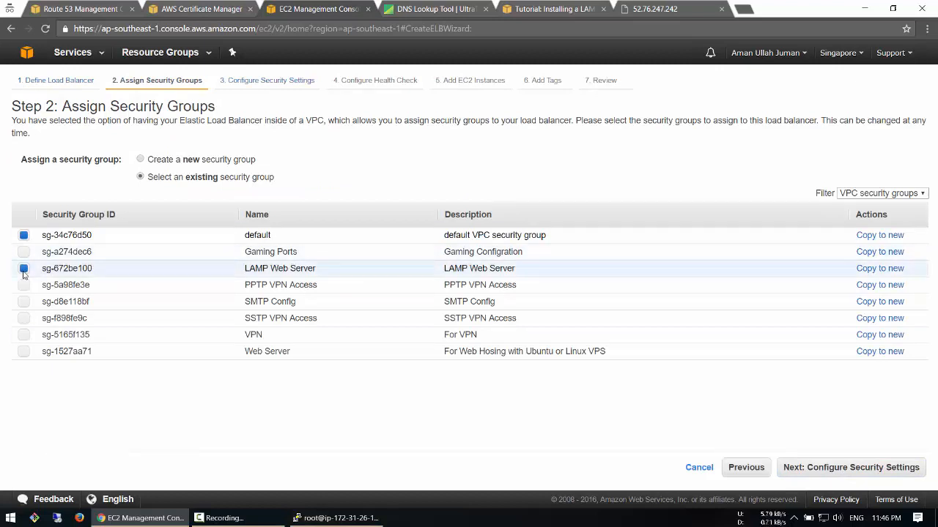
pyautogui.click(23, 237)
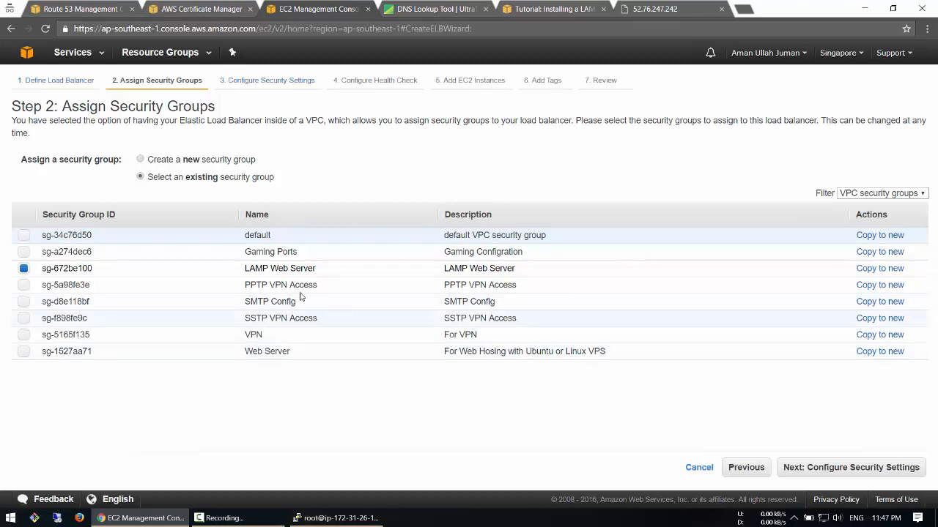
pyautogui.click(816, 469)
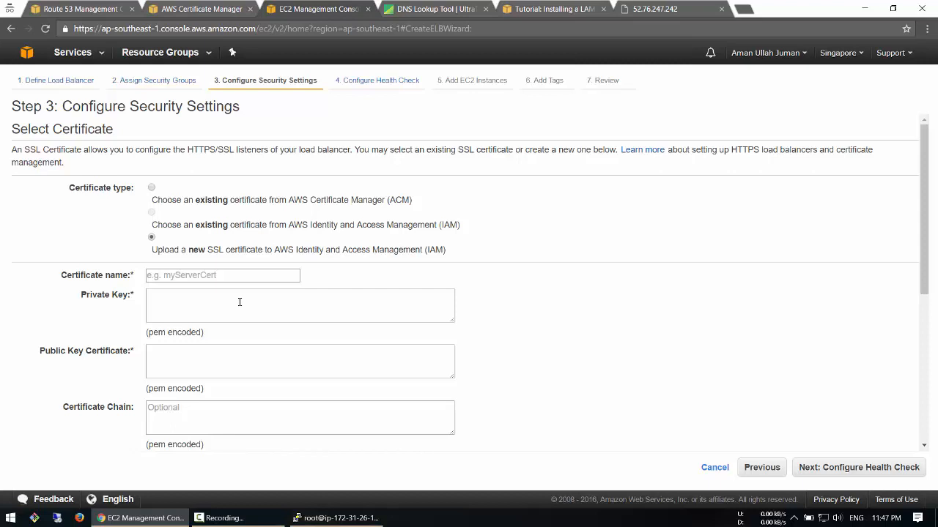
# Use the existing ACM certificate for freebienow.xyz and select the predefined security policy ELBSecurityPolicy-2016-08.
pyautogui.click(152, 188)
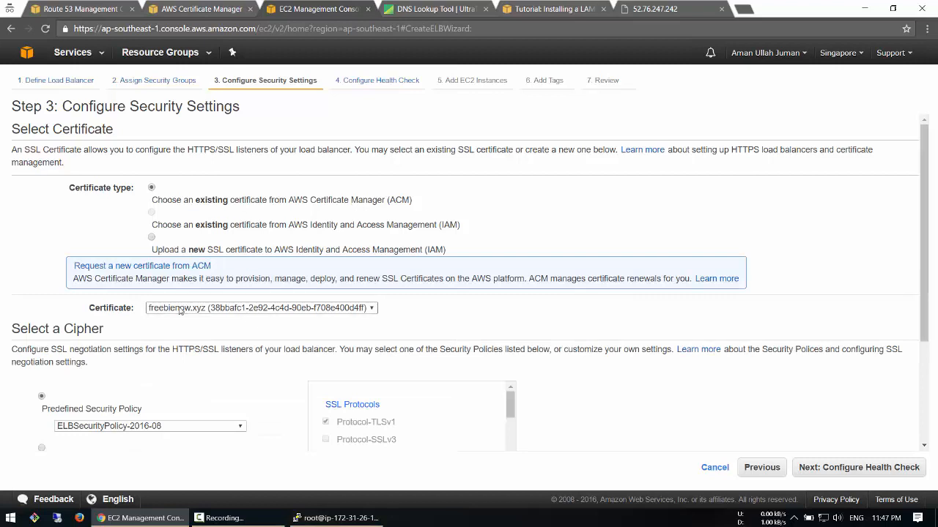
pyautogui.click(180, 309)
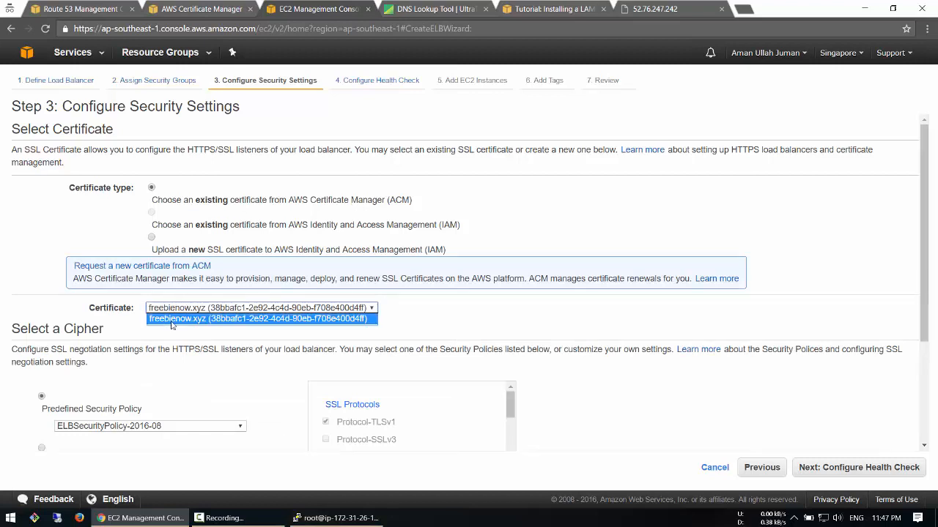
pyautogui.click(173, 321)
pyautogui.scroll(-1, 176, 322)
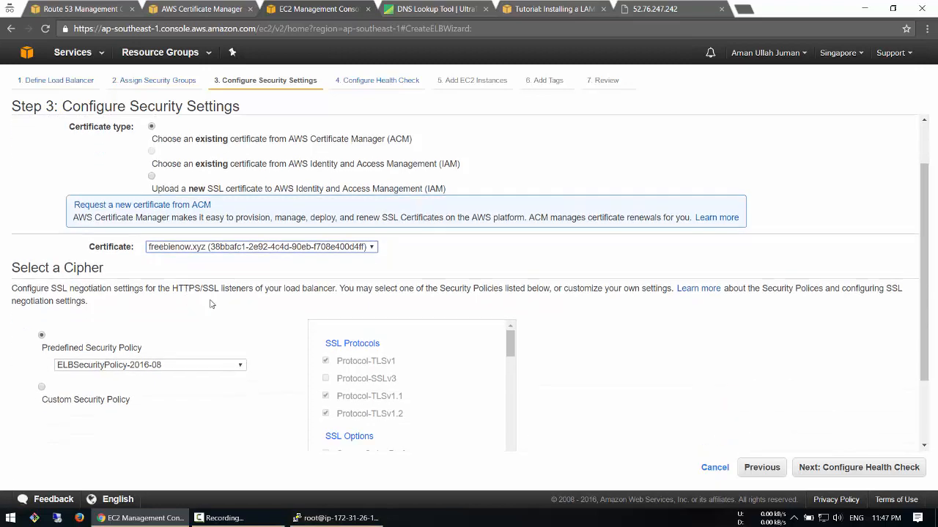
pyautogui.click(108, 367)
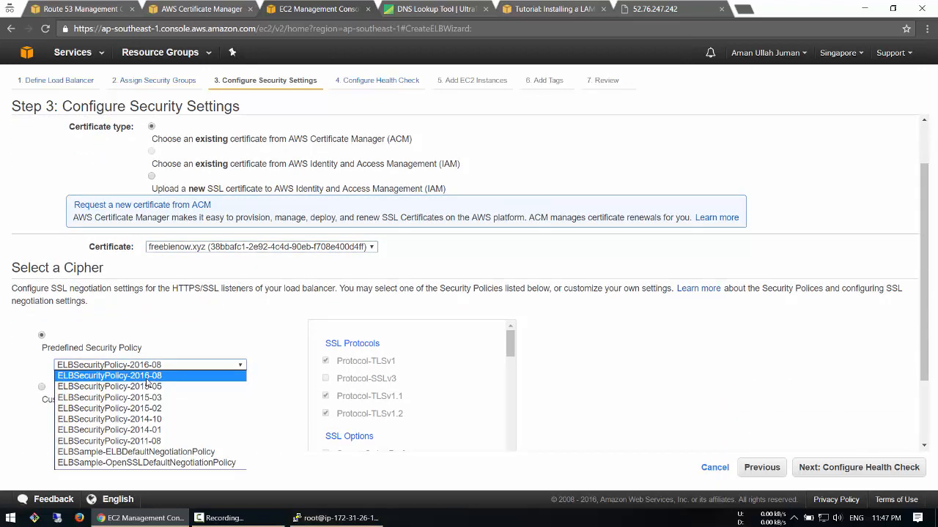
pyautogui.click(147, 377)
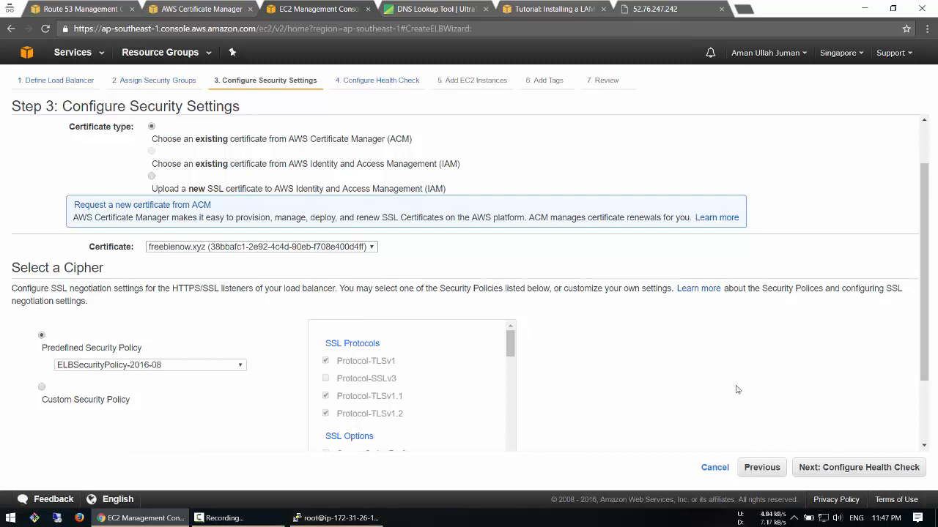
# Configure the health check with HTTP on port 80 and ping path /index.html, and continue to the EC2 instances.
pyautogui.click(827, 474)
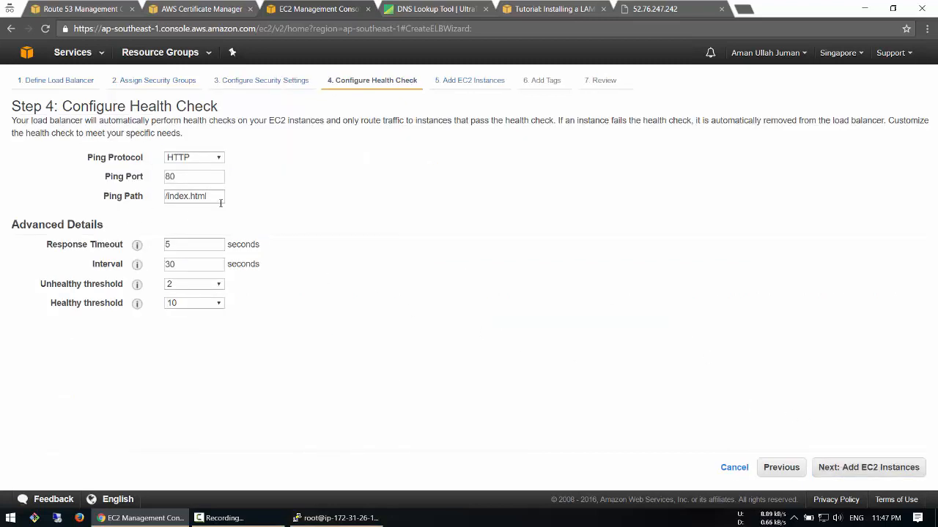
pyautogui.click(222, 201)
pyautogui.click(335, 518)
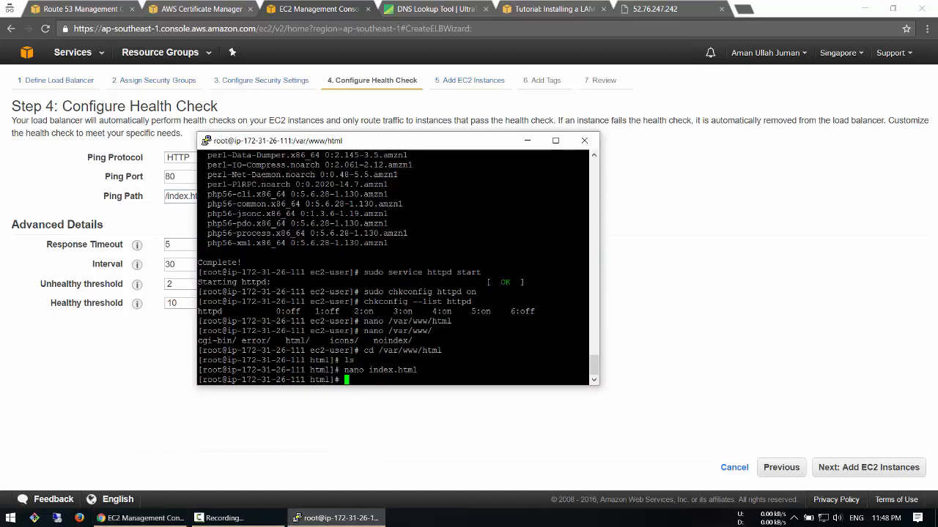
pyautogui.moveTo(423, 144); pyautogui.dragTo(509, 132)
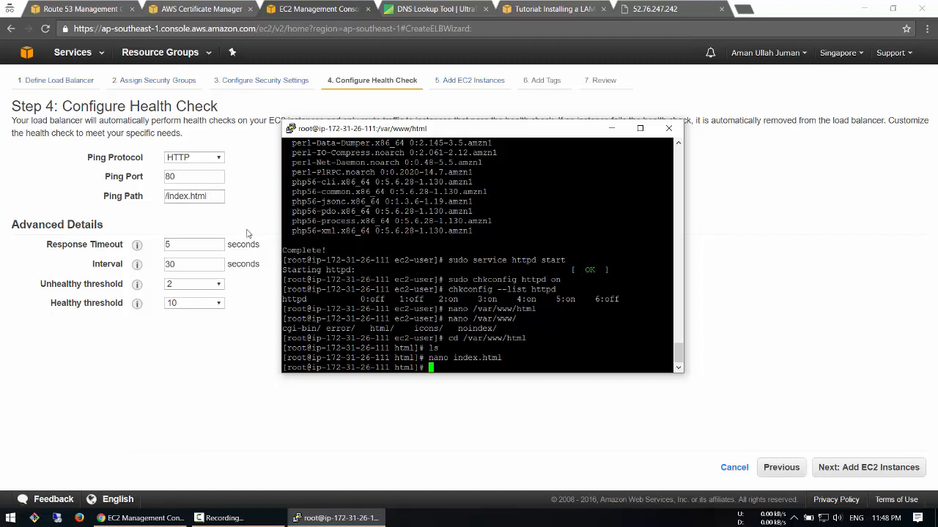
pyautogui.click(203, 197)
pyautogui.click(611, 128)
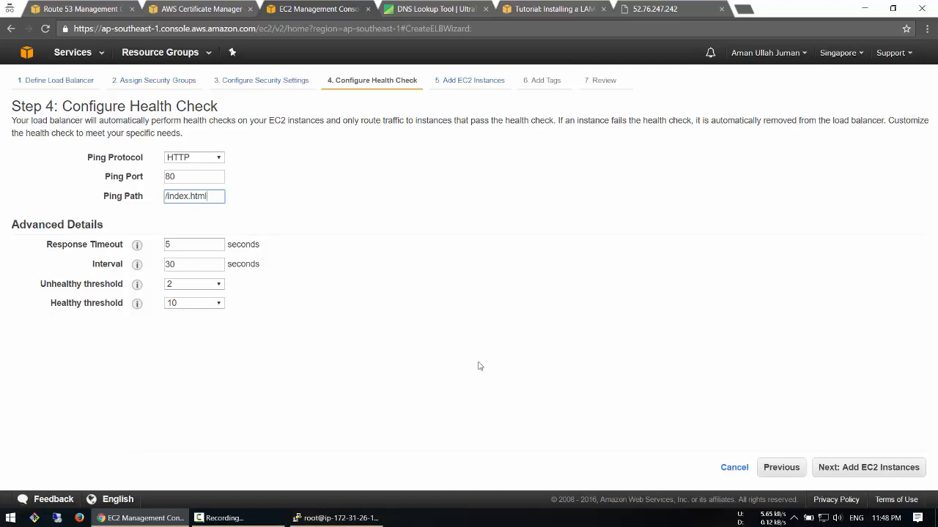
pyautogui.click(851, 475)
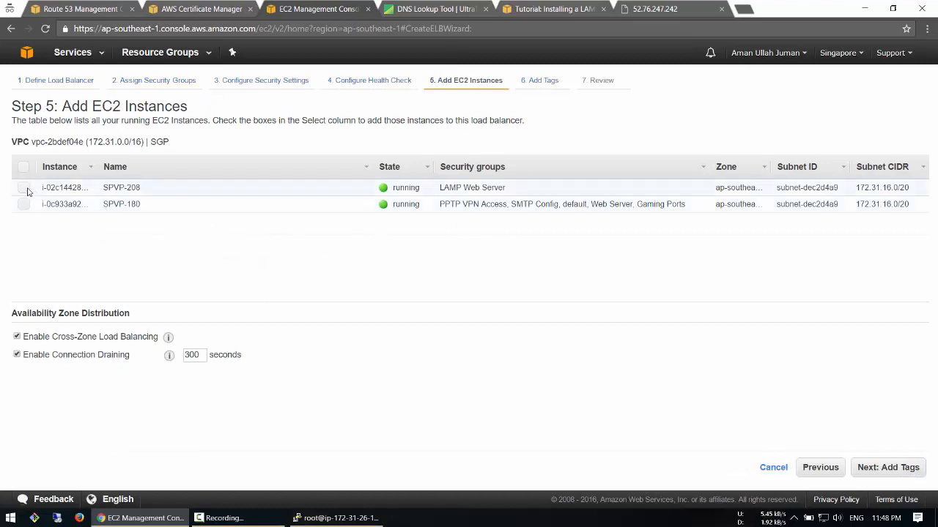
# Add the SPVP-208 instance with connection draining of 60 seconds, and continue to the review without adding tags.
pyautogui.click(64, 190)
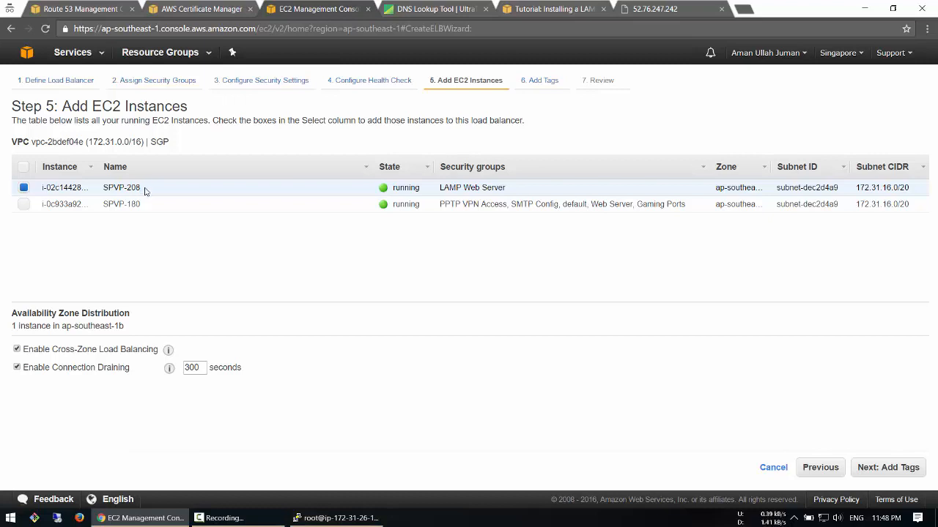
pyautogui.doubleClick(197, 368)
pyautogui.write('60')
pyautogui.click(881, 469)
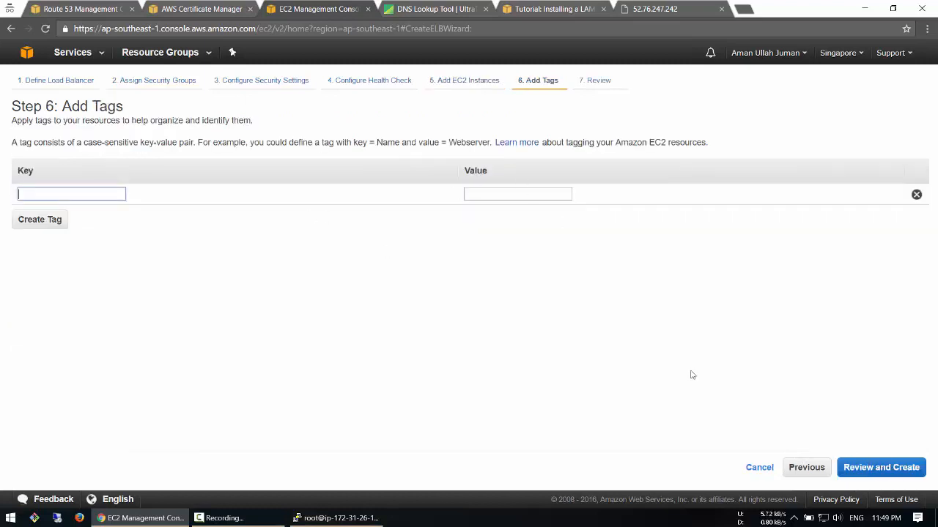
pyautogui.click(864, 472)
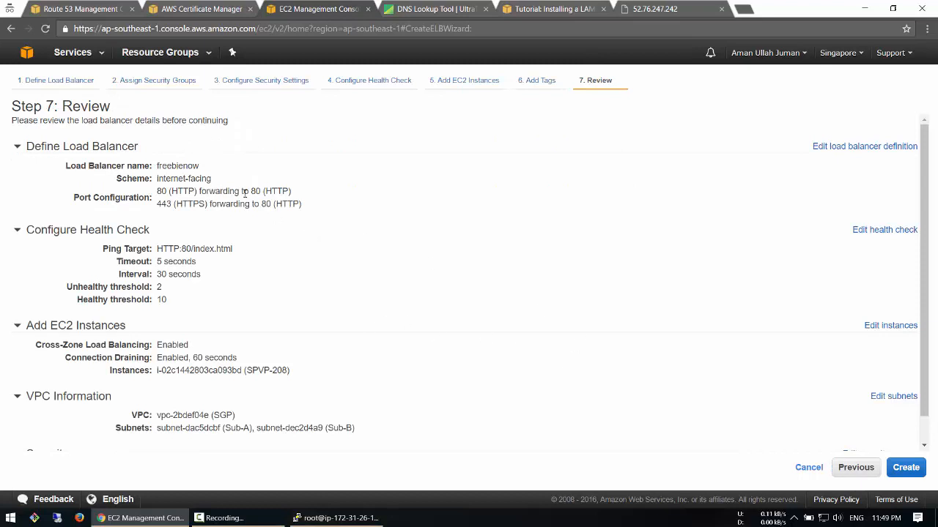
# Review the load balancer's scheme and remaining settings, create it, and return to the load balancer list.
pyautogui.moveTo(159, 178); pyautogui.dragTo(243, 182)
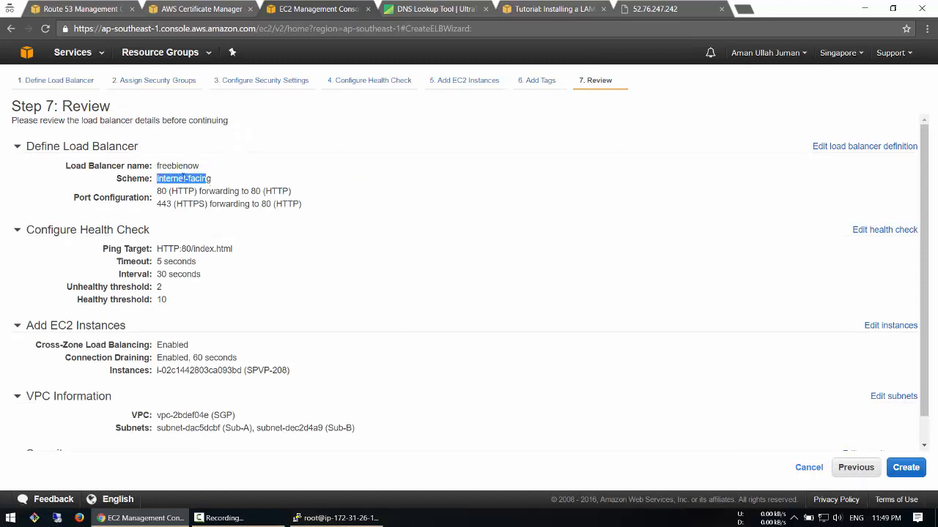
pyautogui.click(210, 179)
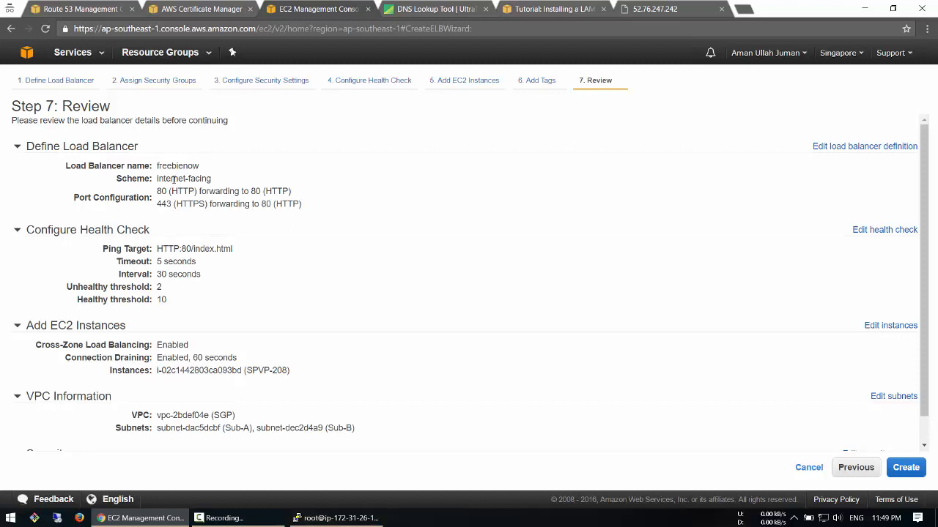
pyautogui.moveTo(154, 179); pyautogui.dragTo(212, 181)
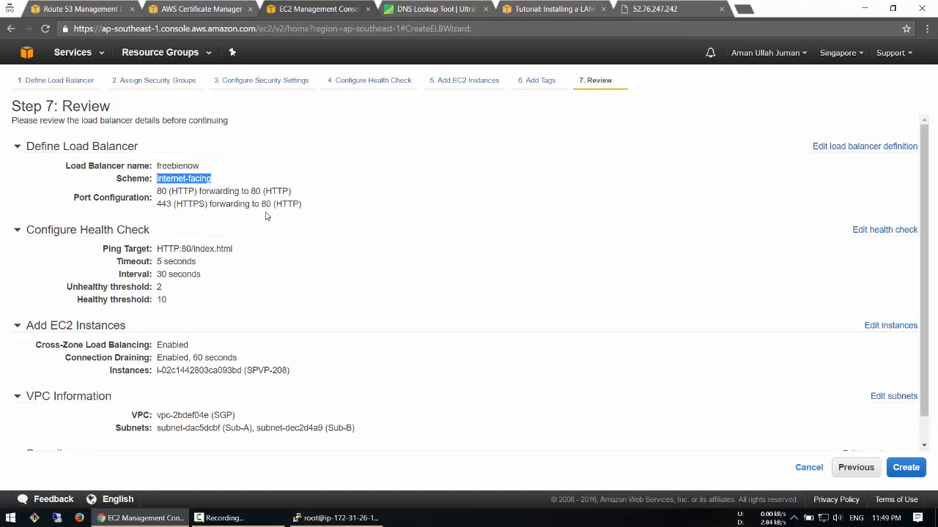
pyautogui.scroll(-1, 813, 428)
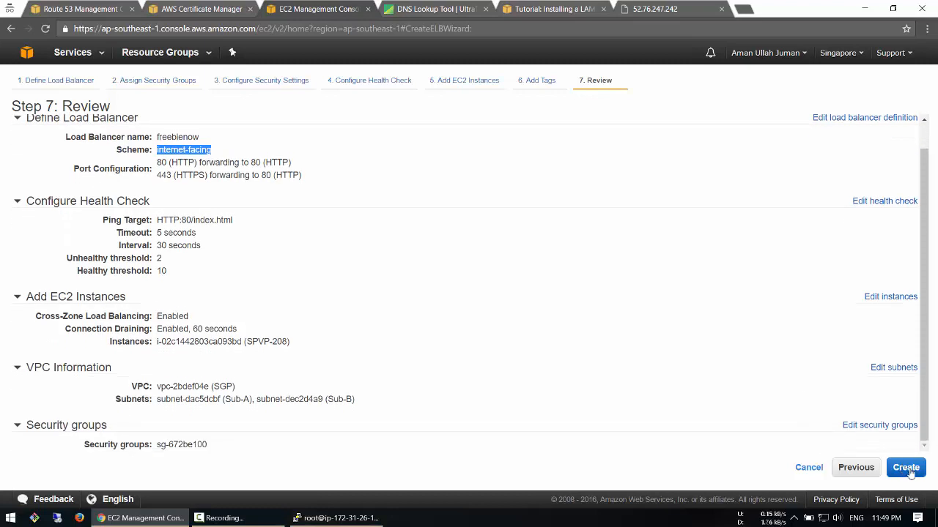
pyautogui.click(906, 469)
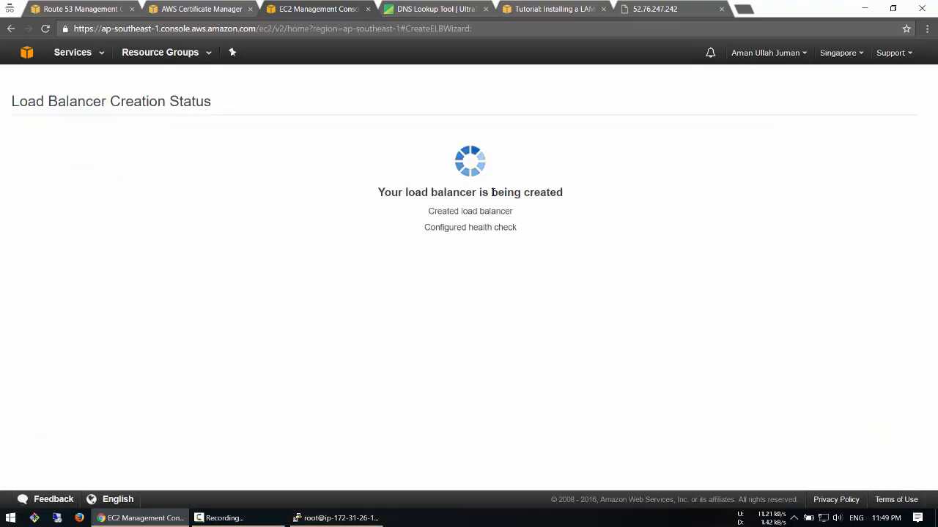
pyautogui.click(895, 223)
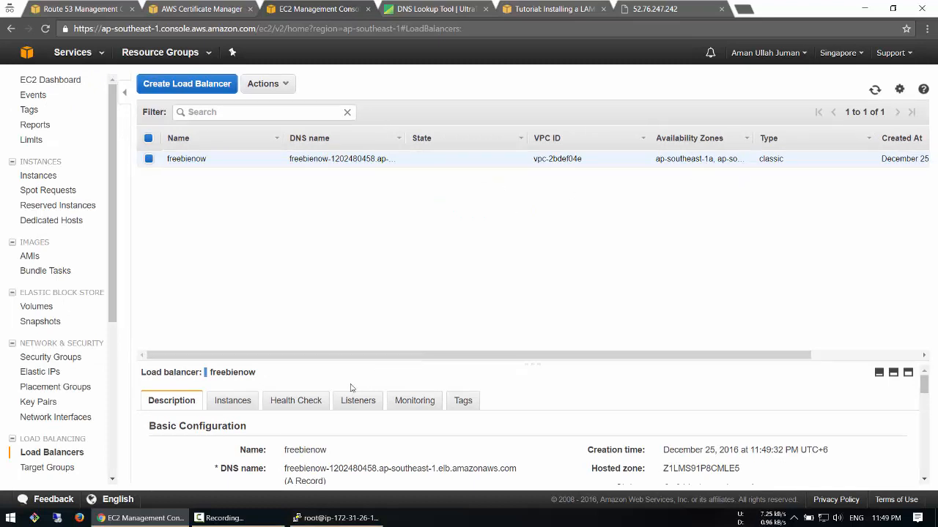
# Check the registration status of the SPVP-208 instance in the freebienow load balancer and refresh it.
pyautogui.click(299, 403)
pyautogui.click(229, 401)
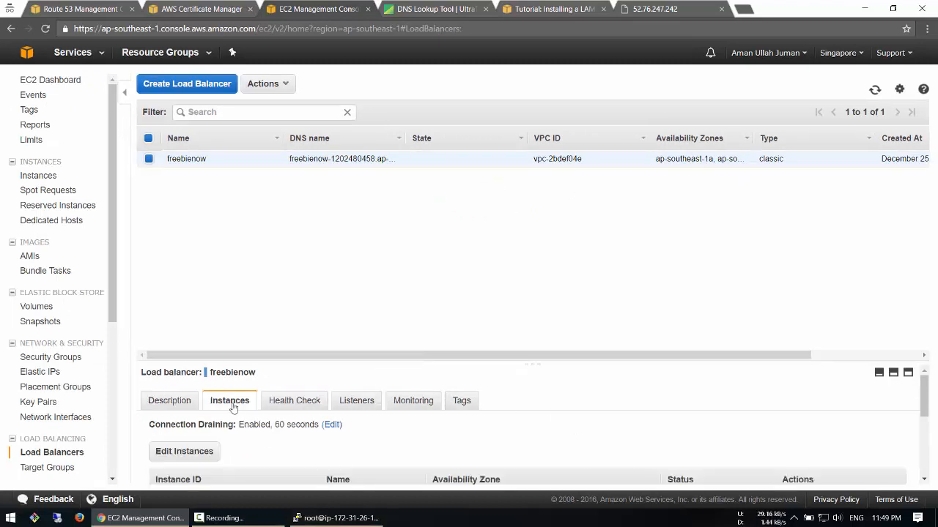
pyautogui.moveTo(557, 364); pyautogui.dragTo(560, 254)
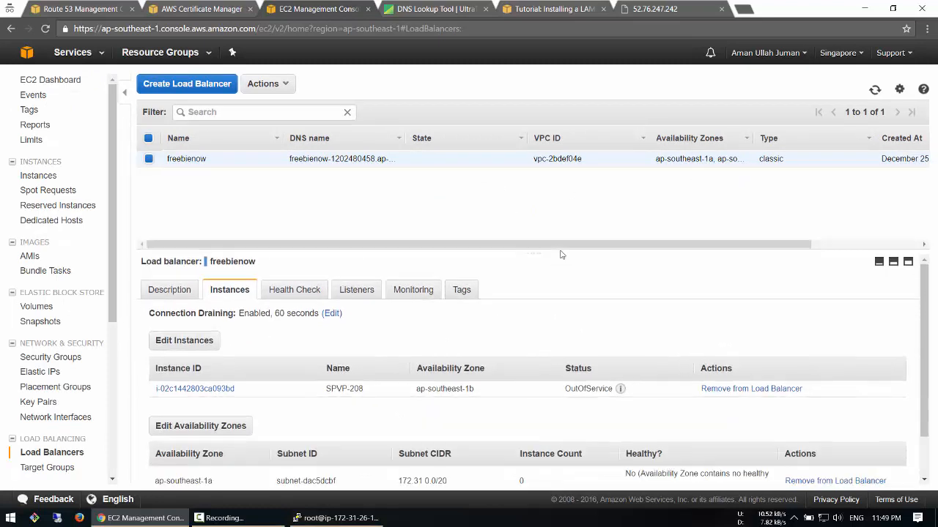
pyautogui.moveTo(621, 392)
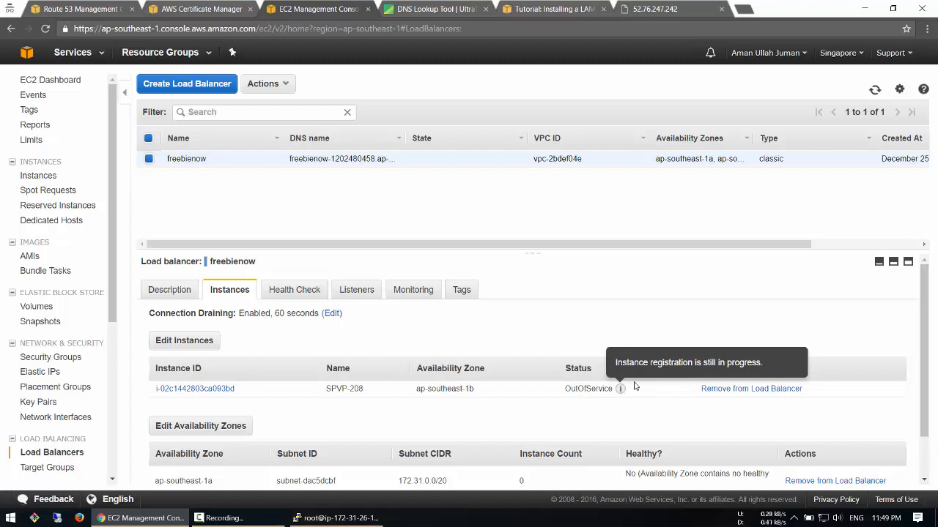
pyautogui.click(874, 90)
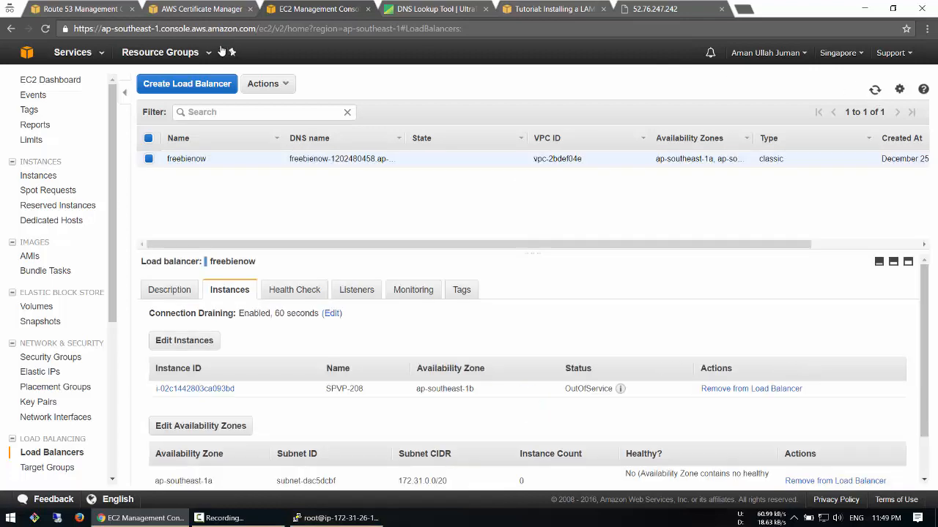
# In Route 53, start a CNAME record set named www for freebienow.xyz with a TTL of 60 seconds.
pyautogui.click(107, 9)
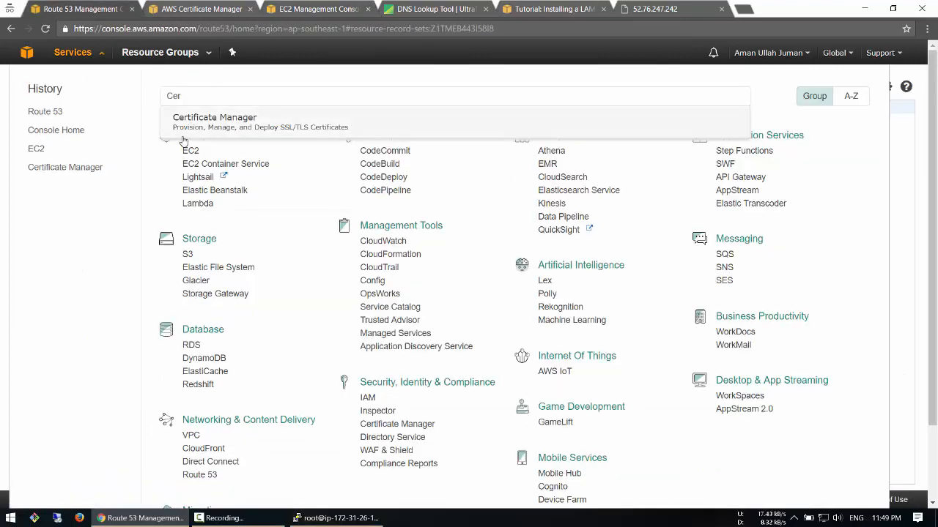
pyautogui.click(102, 55)
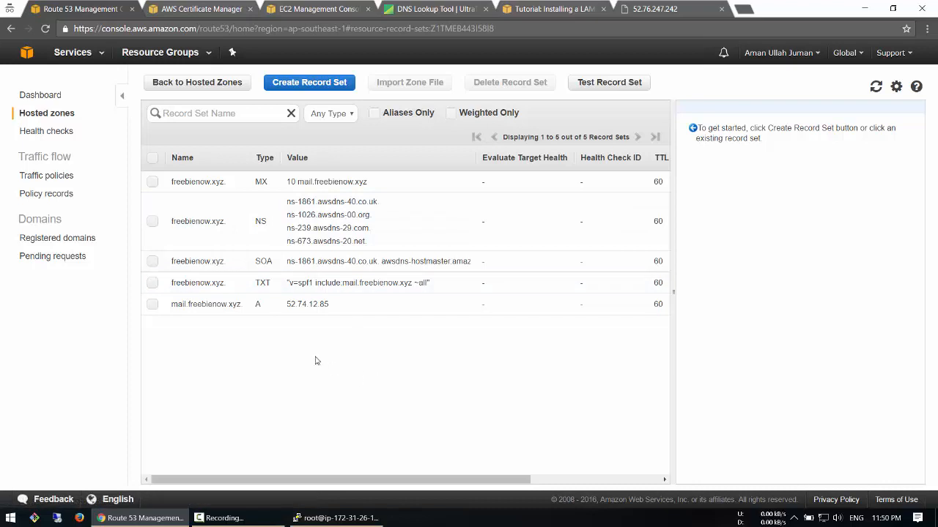
pyautogui.click(310, 84)
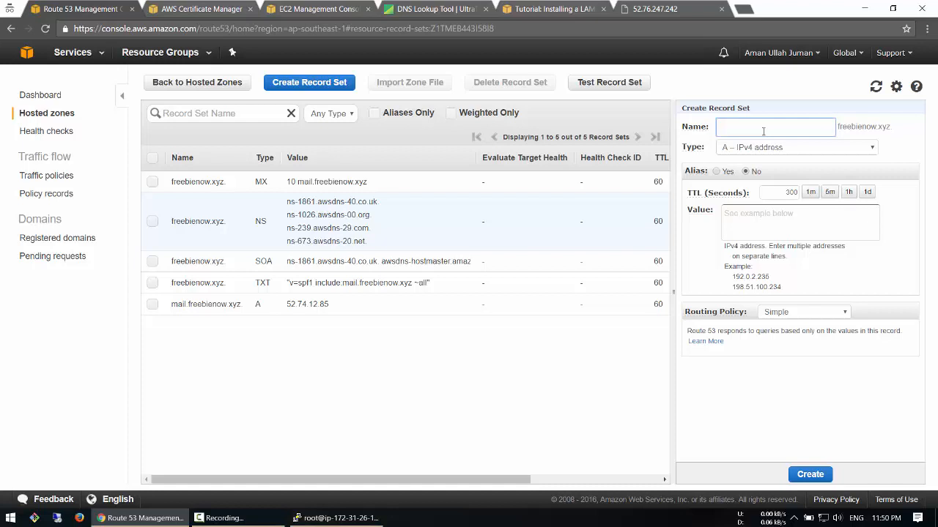
pyautogui.click(757, 150)
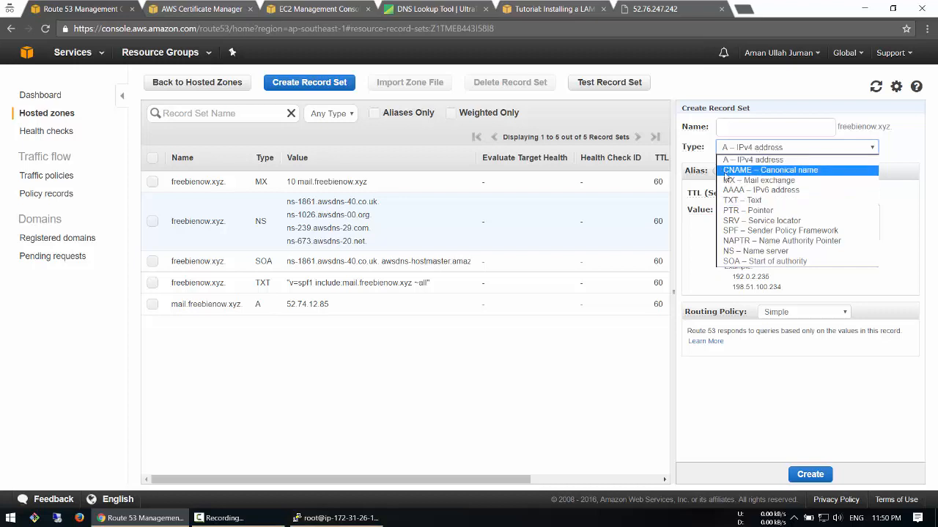
pyautogui.click(725, 173)
pyautogui.click(747, 130)
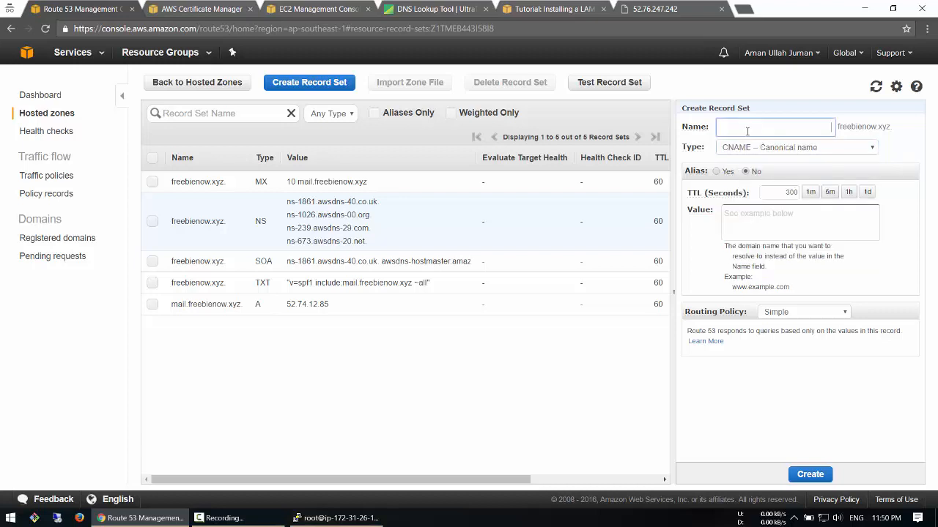
pyautogui.write('www')
pyautogui.click(756, 217)
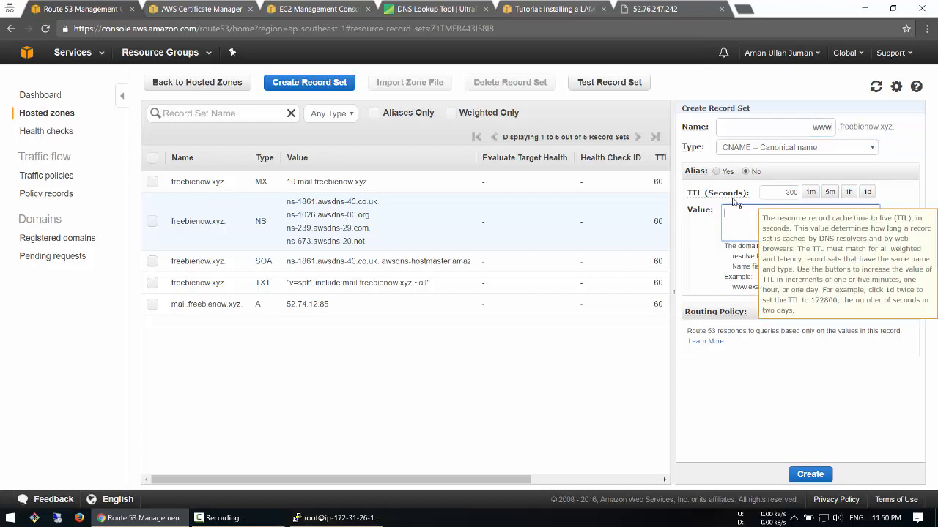
pyautogui.click(810, 193)
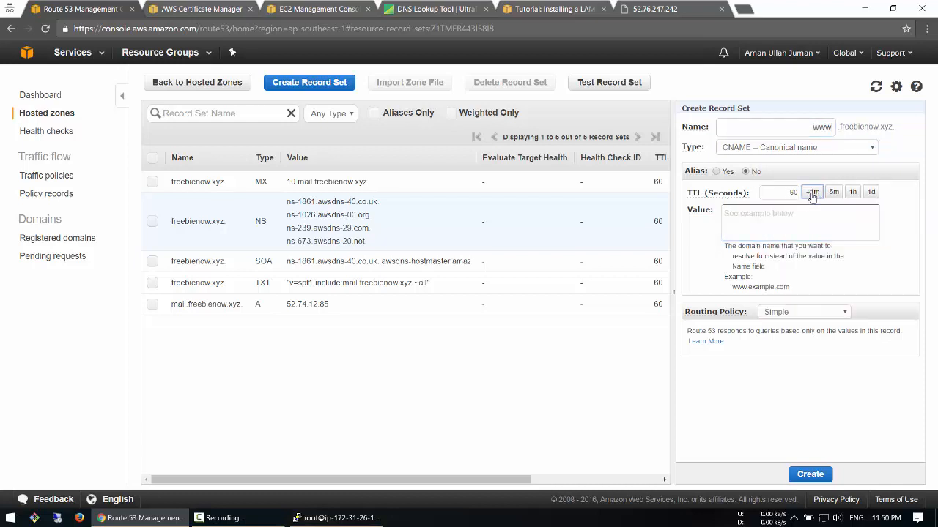
# Set the www CNAME record's value to freebienow.xyz and create the record set.
pyautogui.click(783, 215)
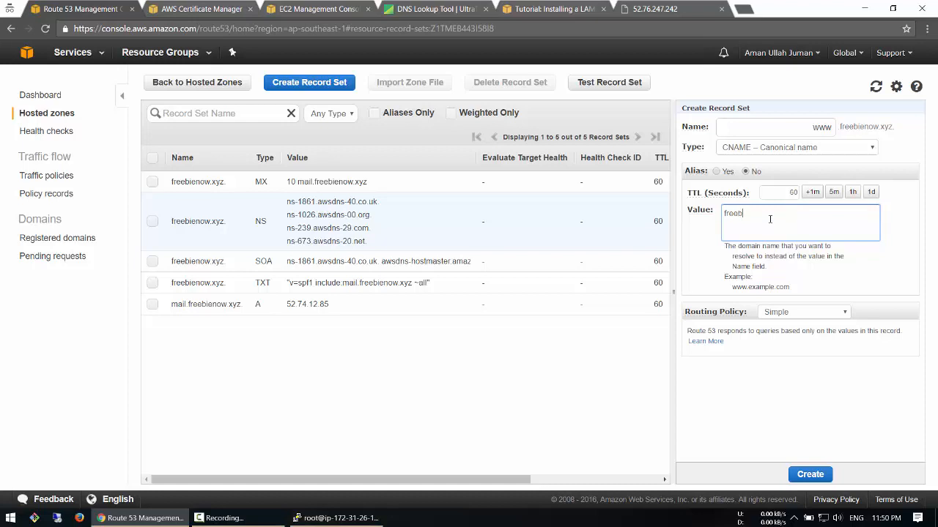
pyautogui.write('freebienow.xyz')
pyautogui.moveTo(782, 216); pyautogui.dragTo(722, 216)
pyautogui.hotkey('ctrl', 'c')
pyautogui.write('@')
pyautogui.hotkey('ctrl', 'v')
pyautogui.click(801, 476)
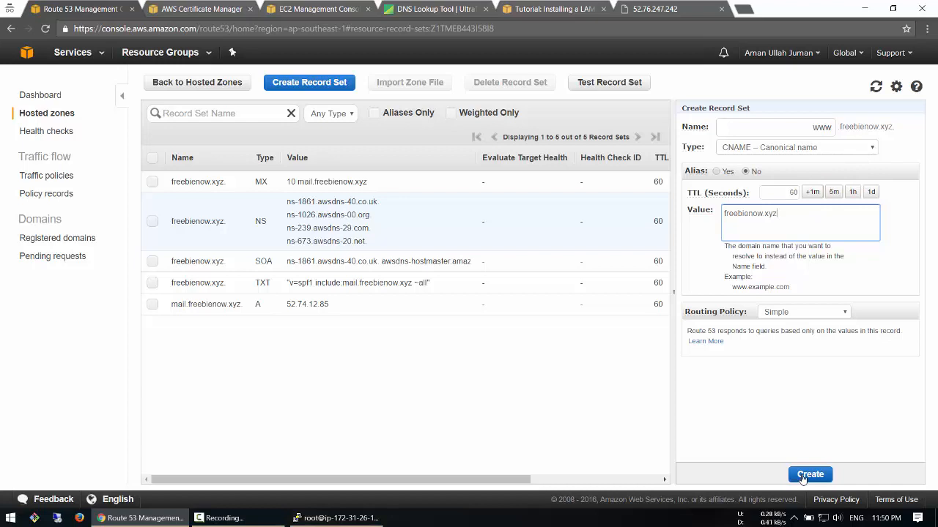
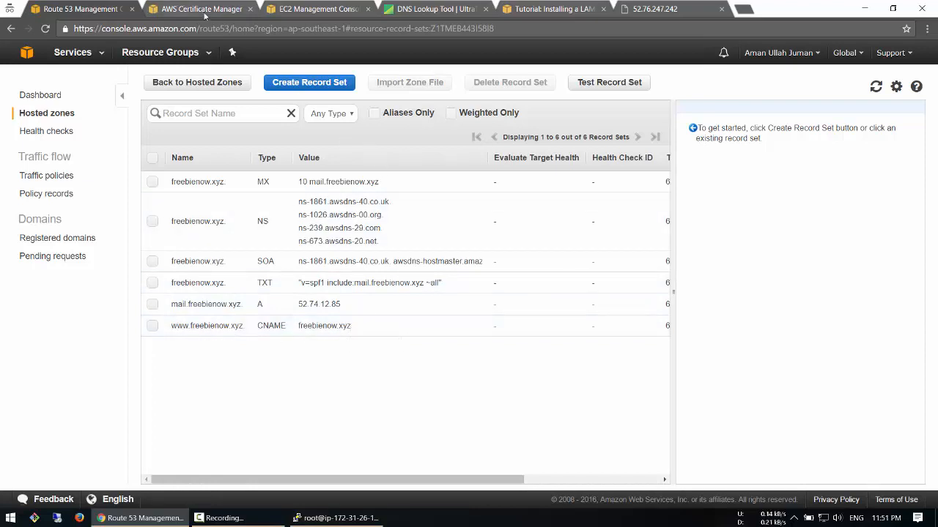
# Return to the EC2 load balancers and recheck the instance and availability zone status of freebienow.
pyautogui.click(307, 10)
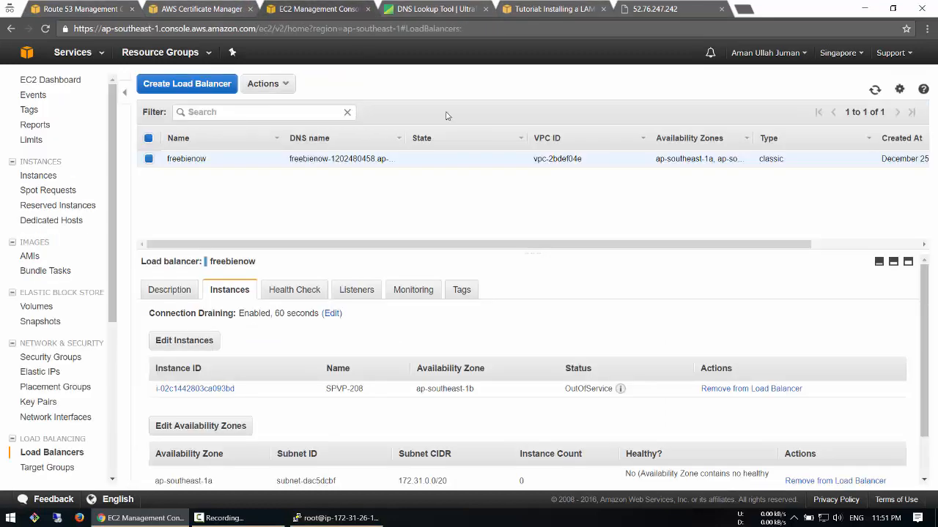
pyautogui.click(874, 90)
pyautogui.scroll(-2, 386, 395)
pyautogui.scroll(2, 356, 356)
# Copy the load balancer's DNS name, test it in a new browser tab, and return to the EC2 console.
pyautogui.click(170, 290)
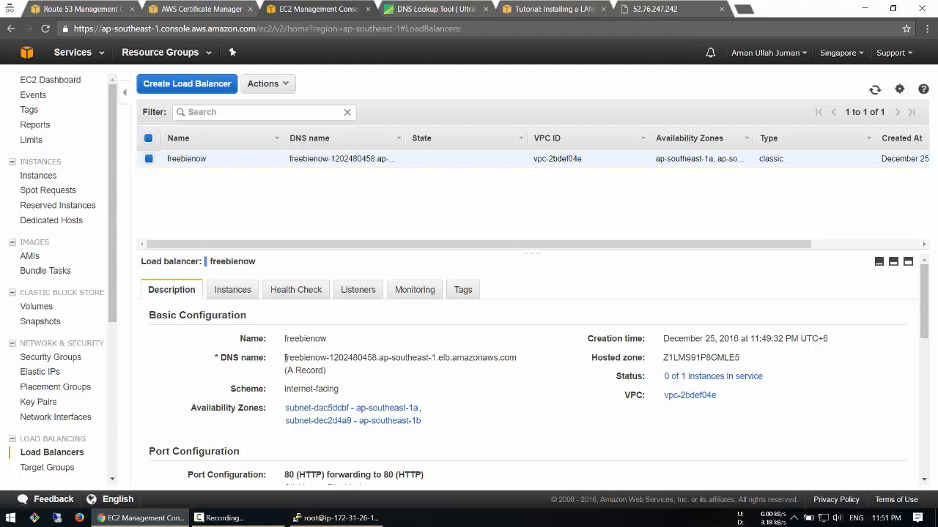
pyautogui.moveTo(285, 358); pyautogui.dragTo(518, 359)
pyautogui.rightClick(501, 358)
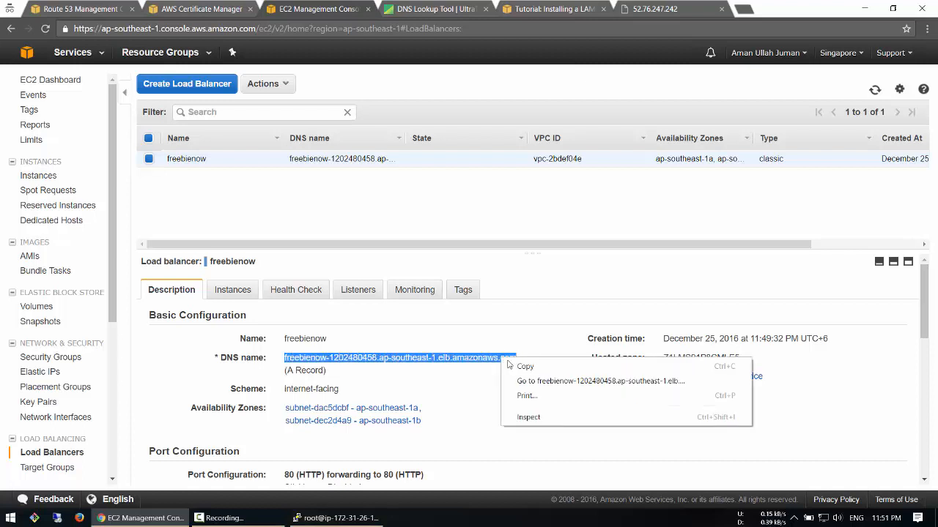
pyautogui.click(518, 368)
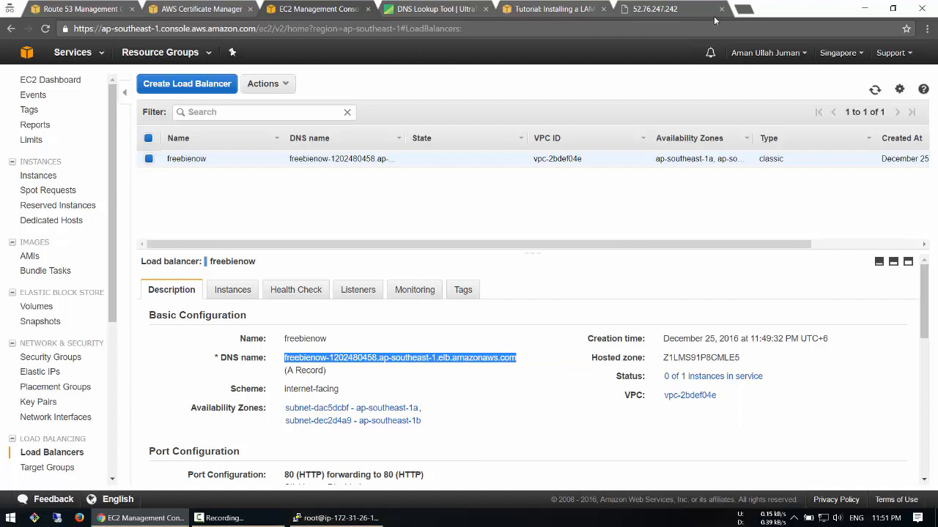
pyautogui.click(743, 9)
pyautogui.hotkey('ctrl', 'v')
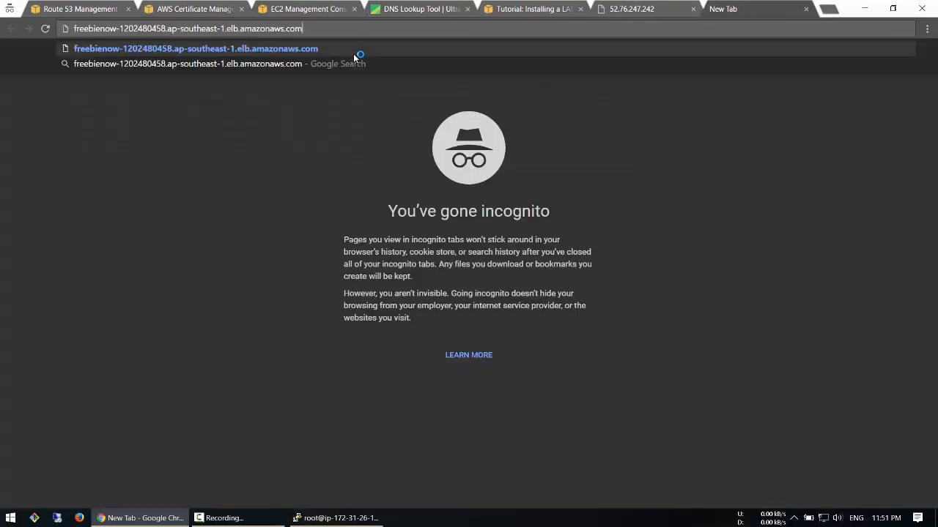
pyautogui.press('Return')
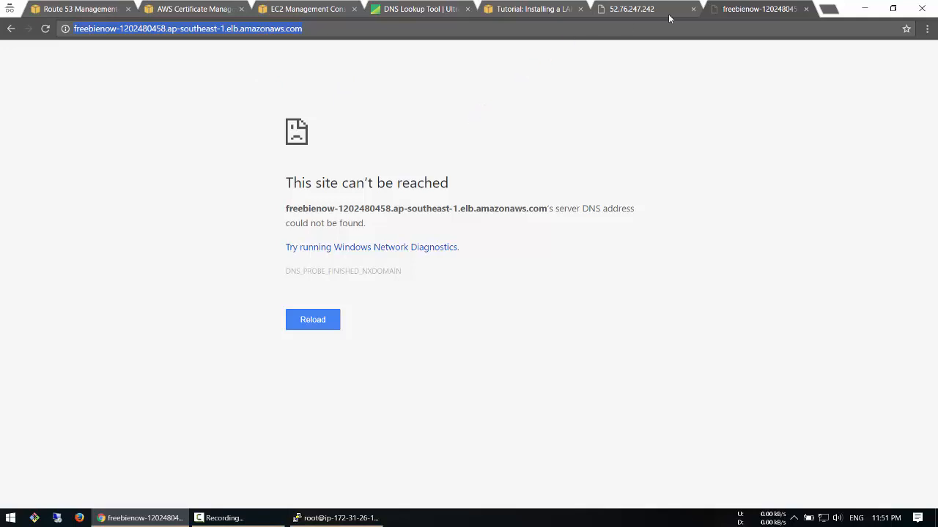
pyautogui.click(313, 9)
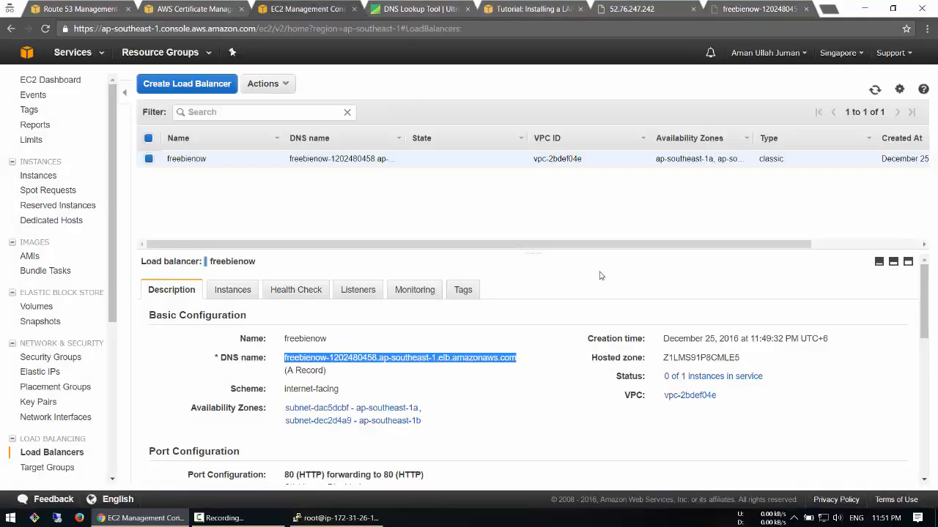
# Check the registered instances of the freebienow load balancer and close the tab testing its DNS name.
pyautogui.click(233, 290)
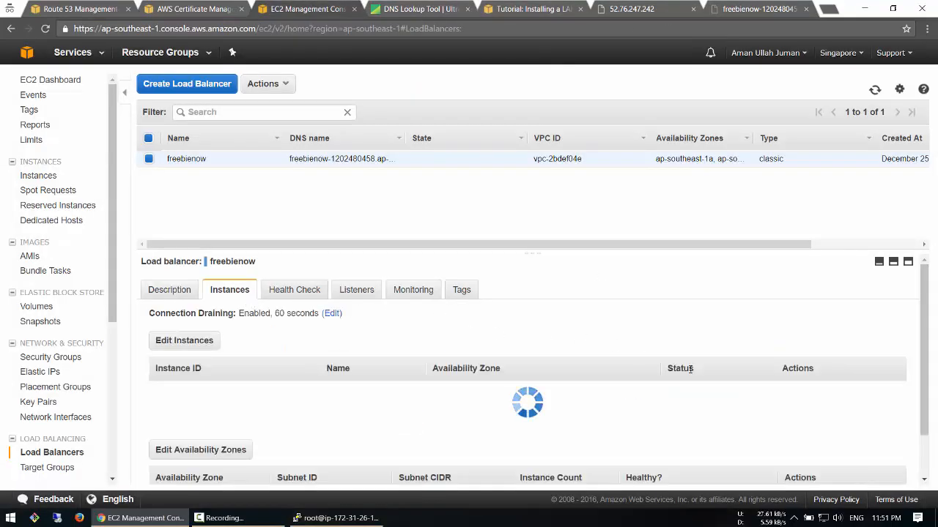
pyautogui.moveTo(619, 392)
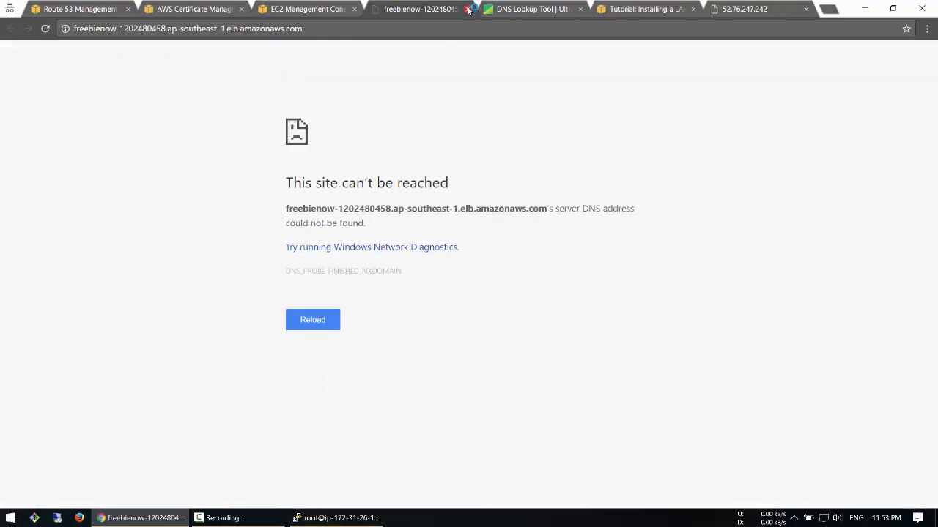
pyautogui.click(469, 9)
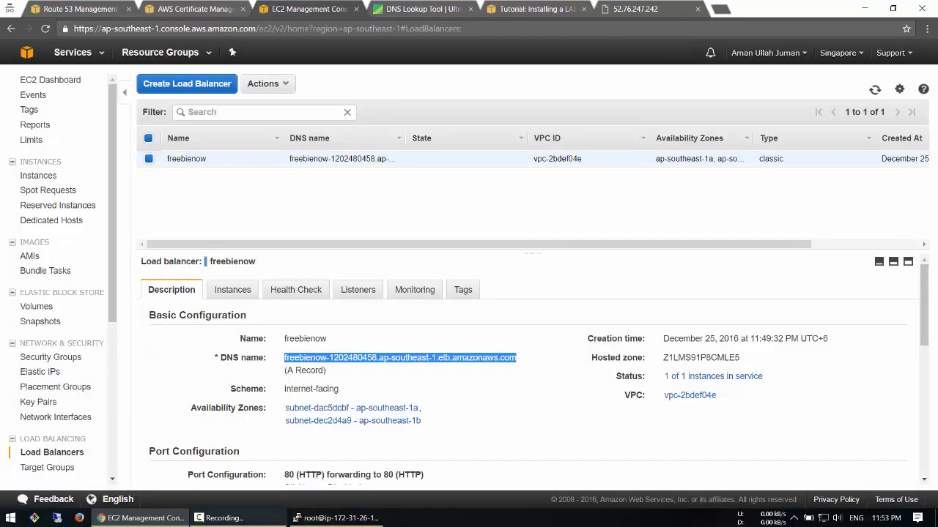
# Switch to the PuTTY session, reboot the server with sudo reboot, and return to the freebienow.xyz record sets in Route 53.
pyautogui.click(336, 518)
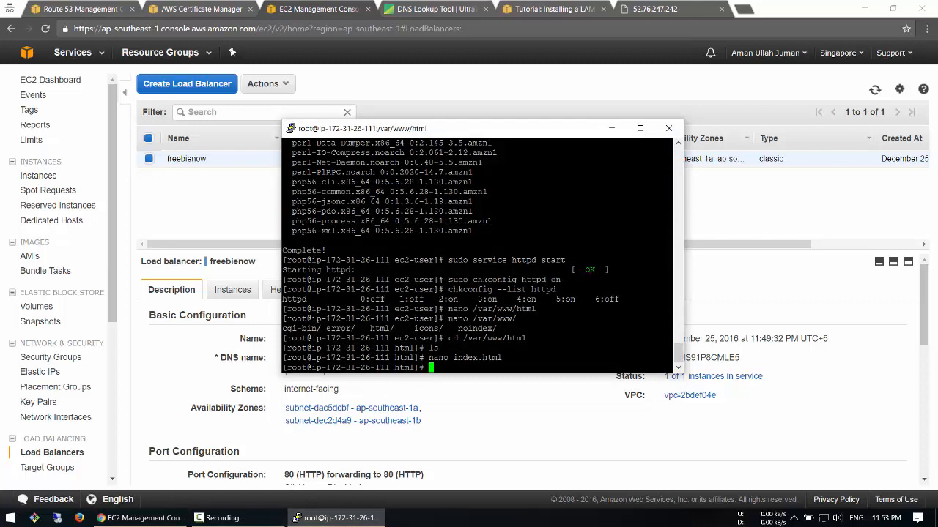
pyautogui.write('sudo reboo')
pyautogui.write('t')
pyautogui.press('Return')
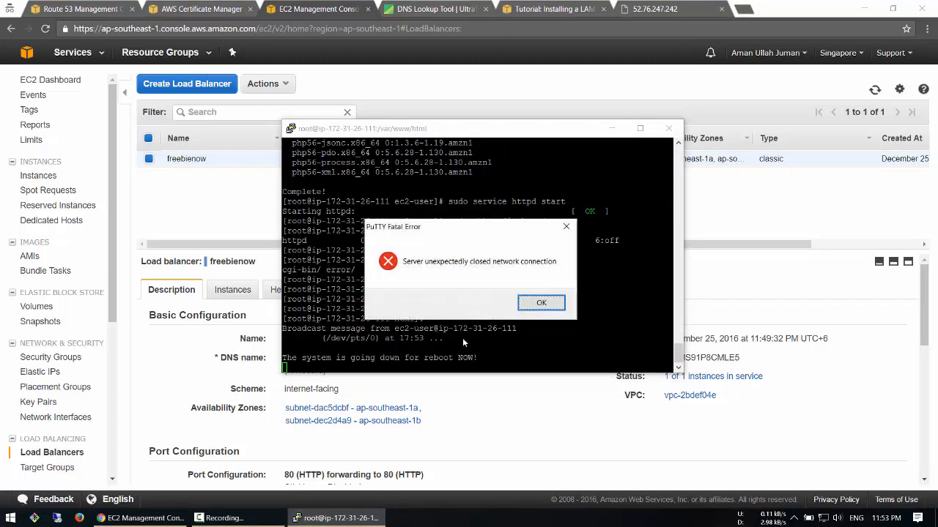
pyautogui.click(541, 302)
pyautogui.click(230, 220)
pyautogui.click(91, 9)
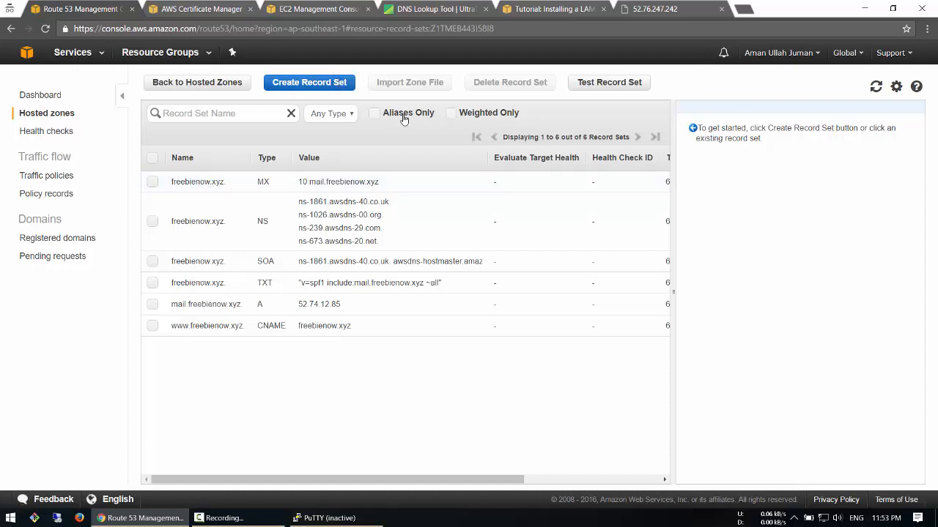
pyautogui.click(302, 85)
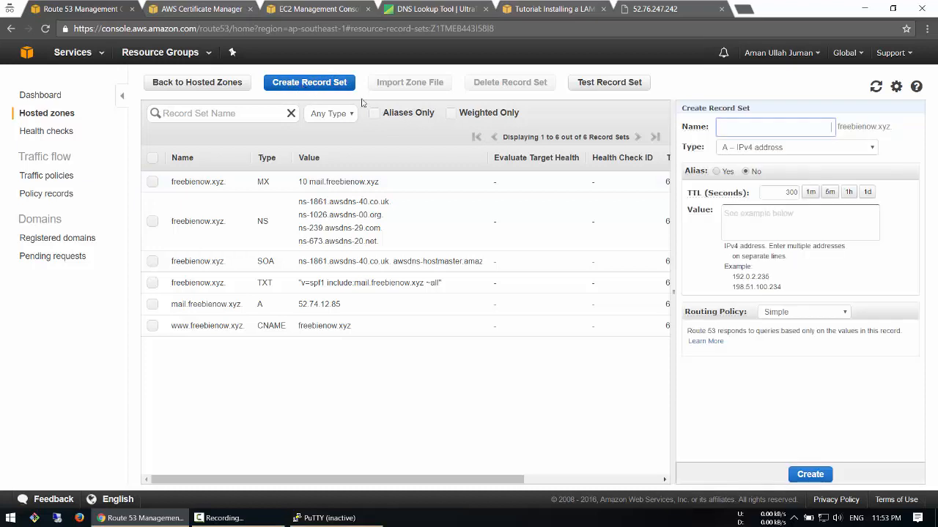
pyautogui.click(716, 172)
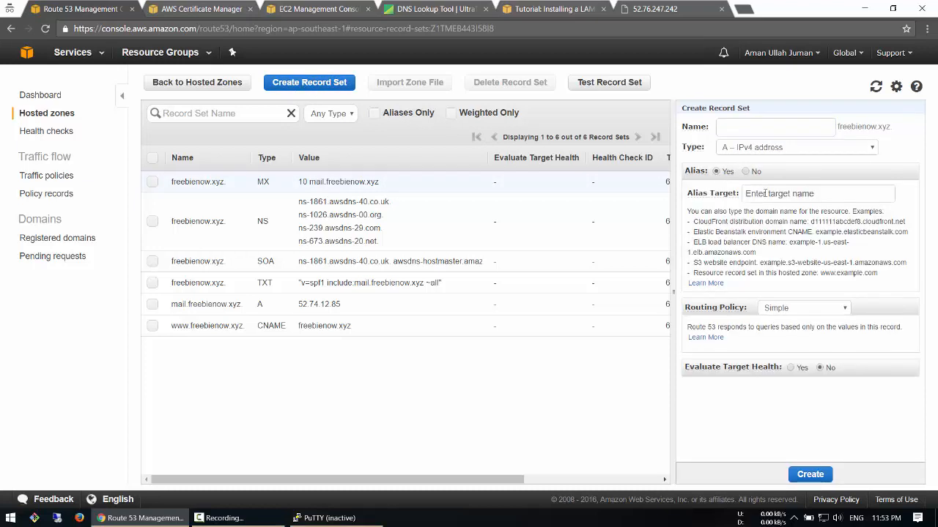
pyautogui.click(767, 193)
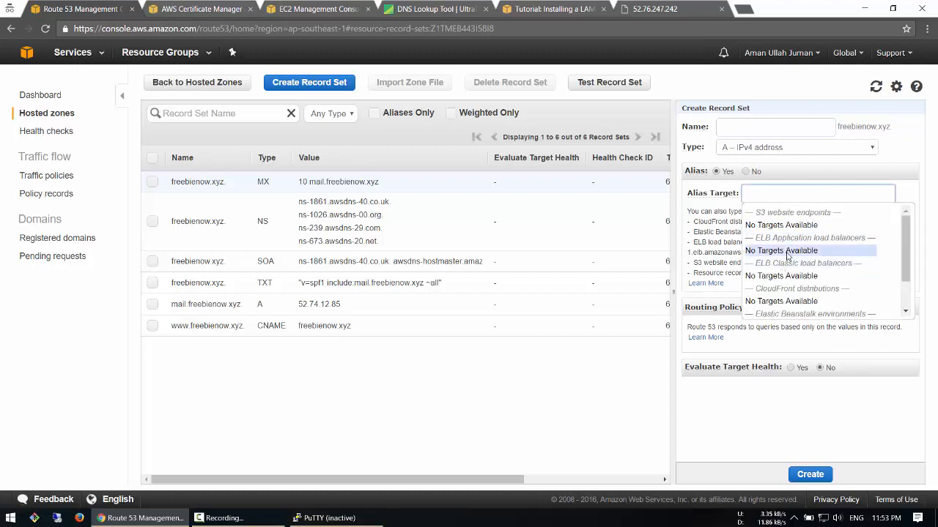
pyautogui.scroll(-1, 802, 284)
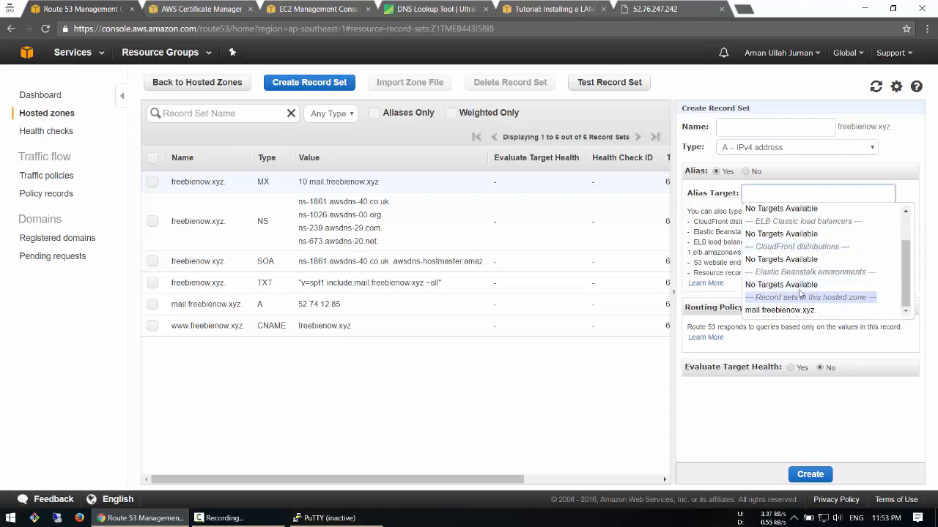
pyautogui.click(617, 352)
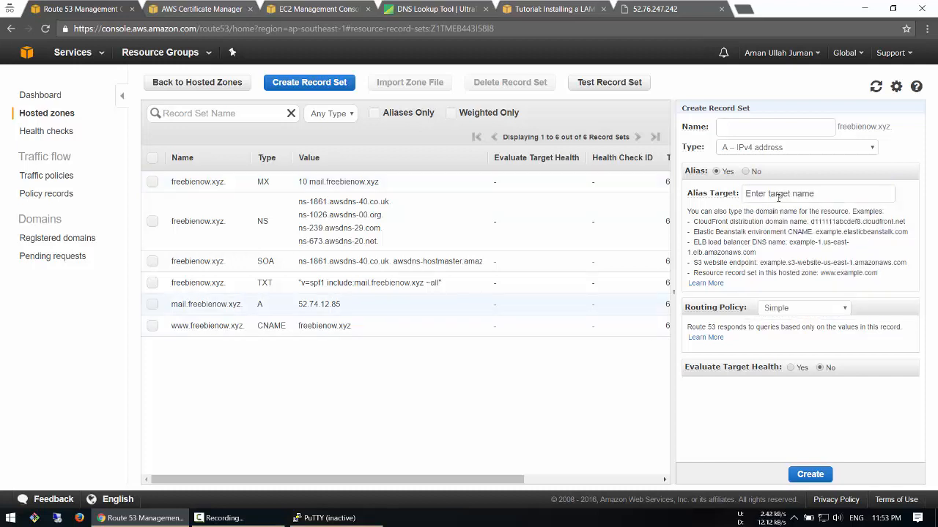
pyautogui.click(779, 195)
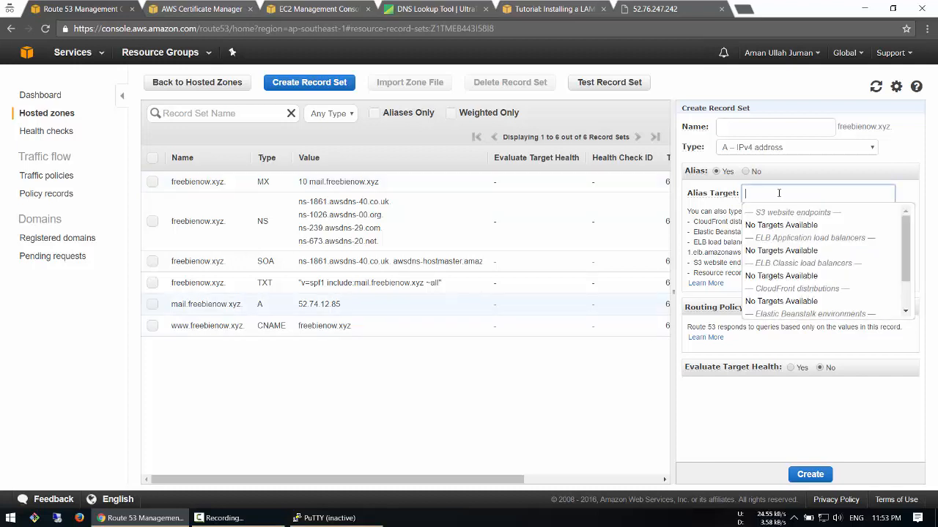
pyautogui.click(607, 356)
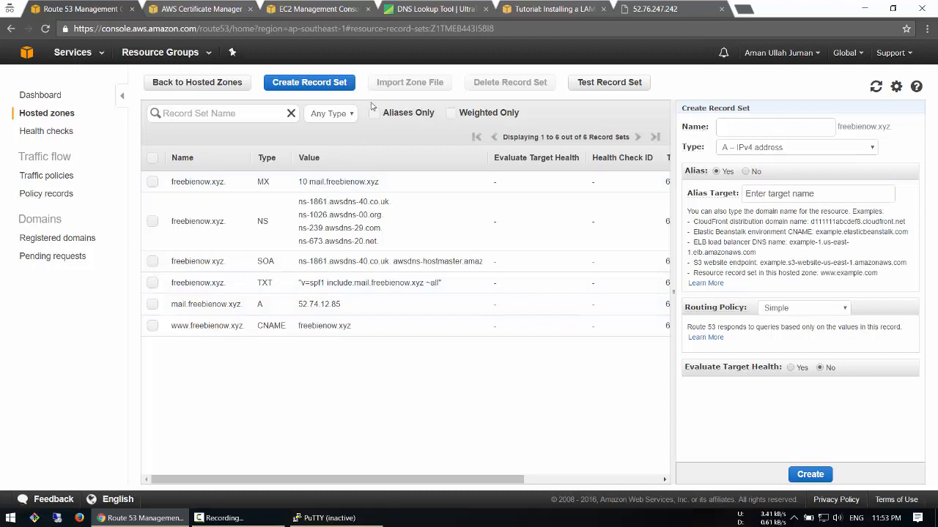
pyautogui.click(874, 88)
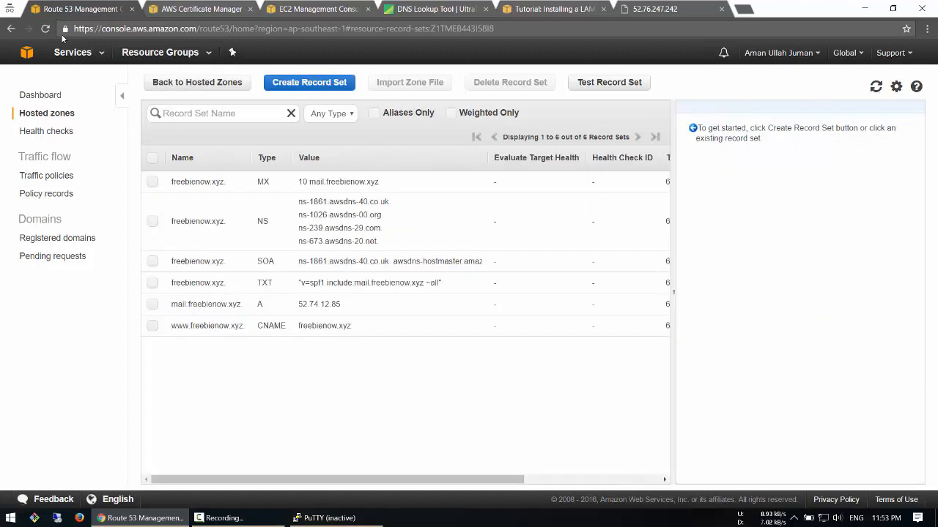
# Reload the hosted zone page and start a new A – IPv4 address record set with Alias set to Yes.
pyautogui.click(44, 29)
pyautogui.click(309, 83)
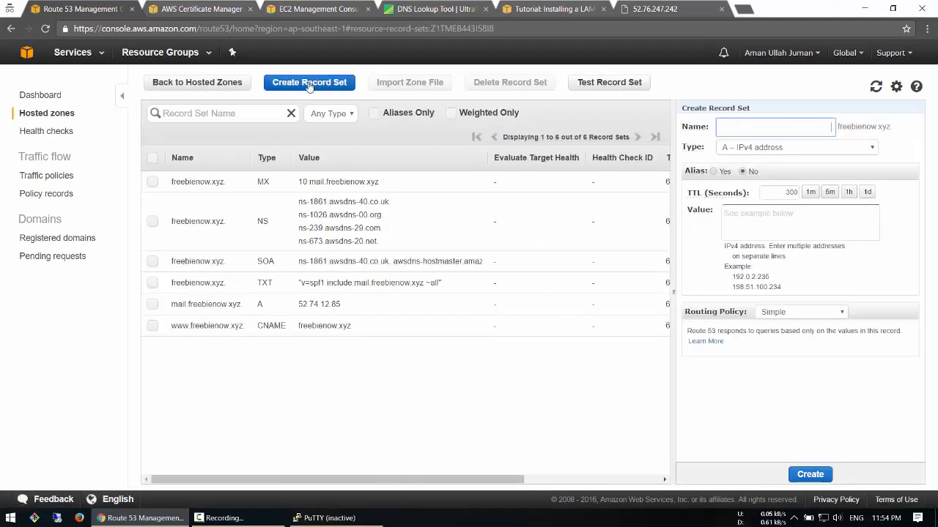
pyautogui.click(719, 175)
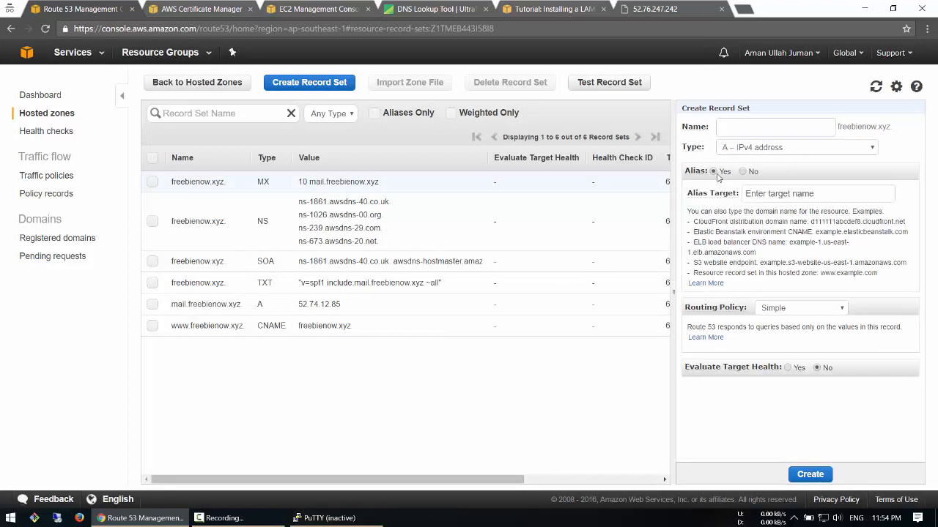
pyautogui.click(769, 193)
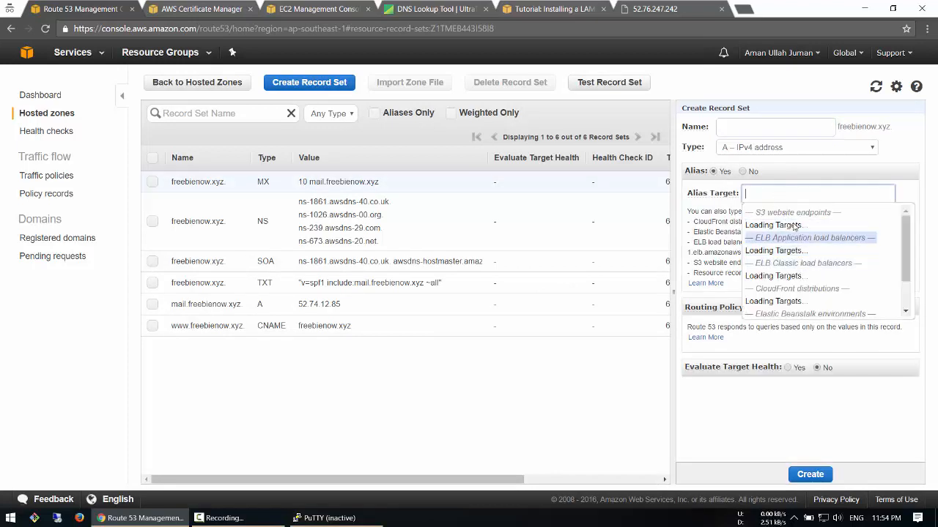
pyautogui.click(711, 195)
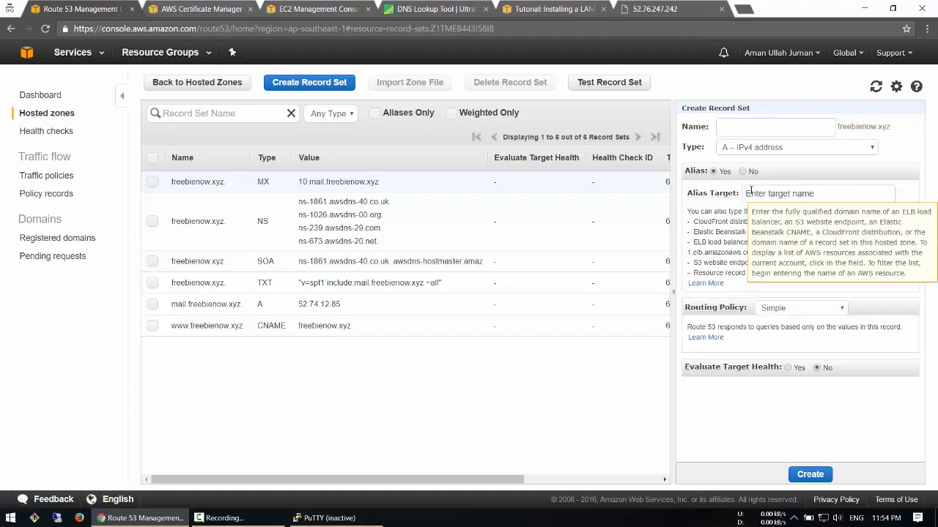
pyautogui.click(755, 192)
pyautogui.click(709, 199)
pyautogui.click(772, 195)
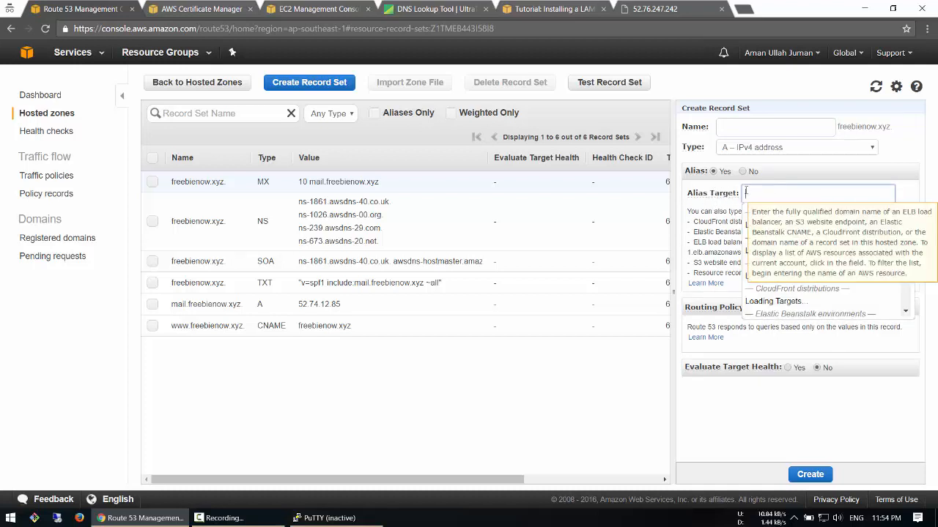
pyautogui.click(713, 195)
pyautogui.click(766, 195)
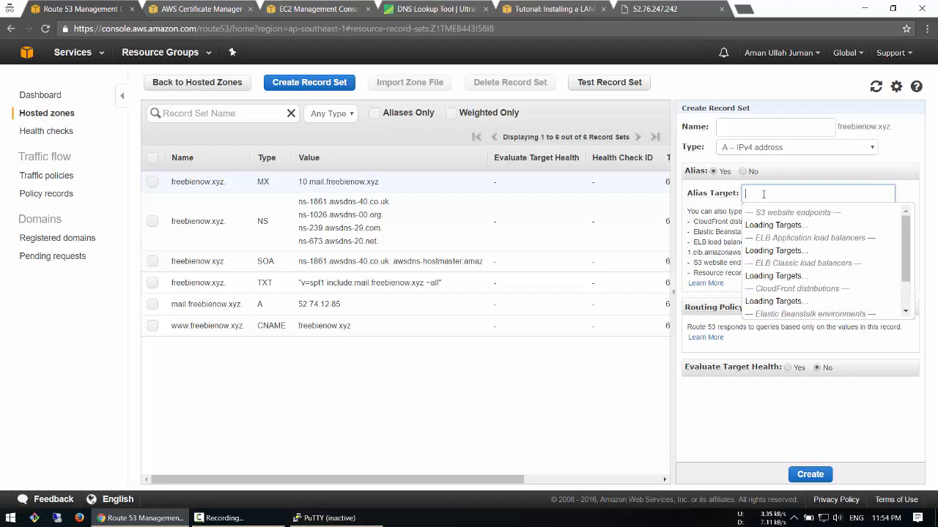
pyautogui.click(728, 195)
pyautogui.click(769, 194)
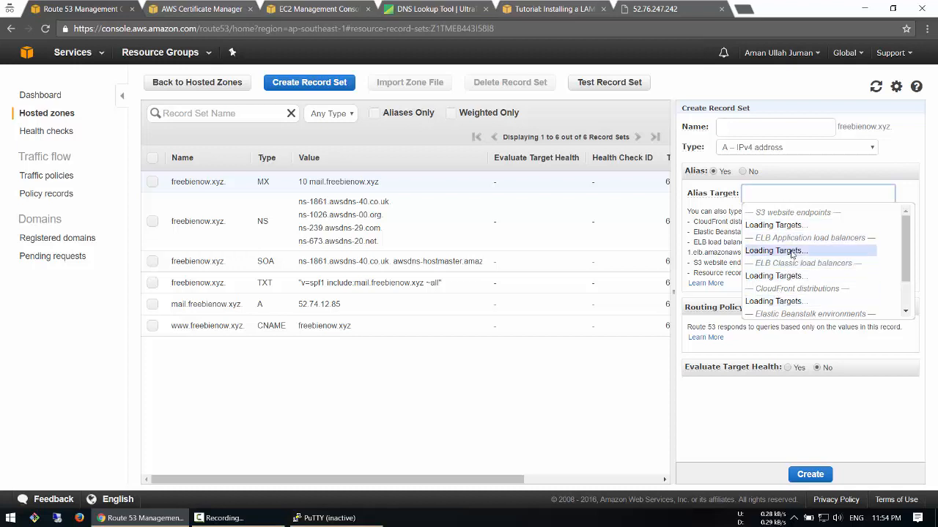
pyautogui.scroll(-2, 791, 255)
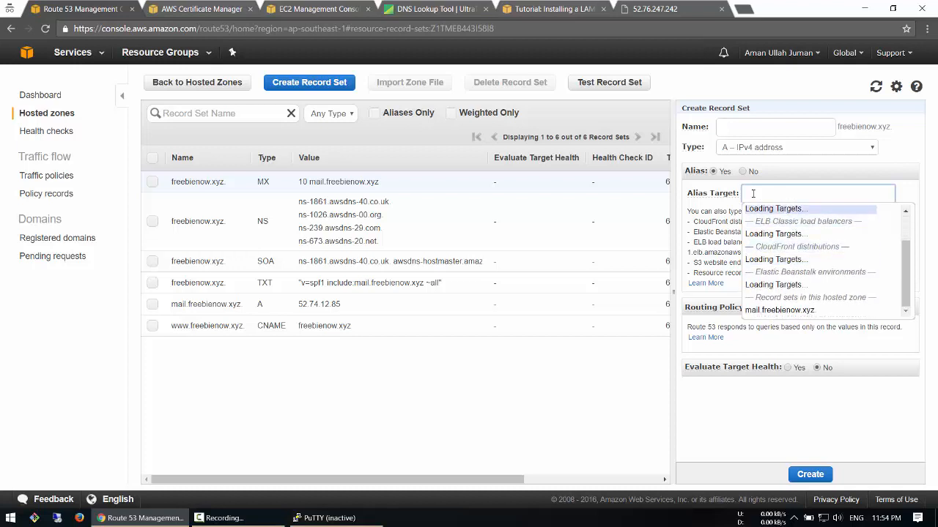
pyautogui.click(709, 200)
pyautogui.click(771, 200)
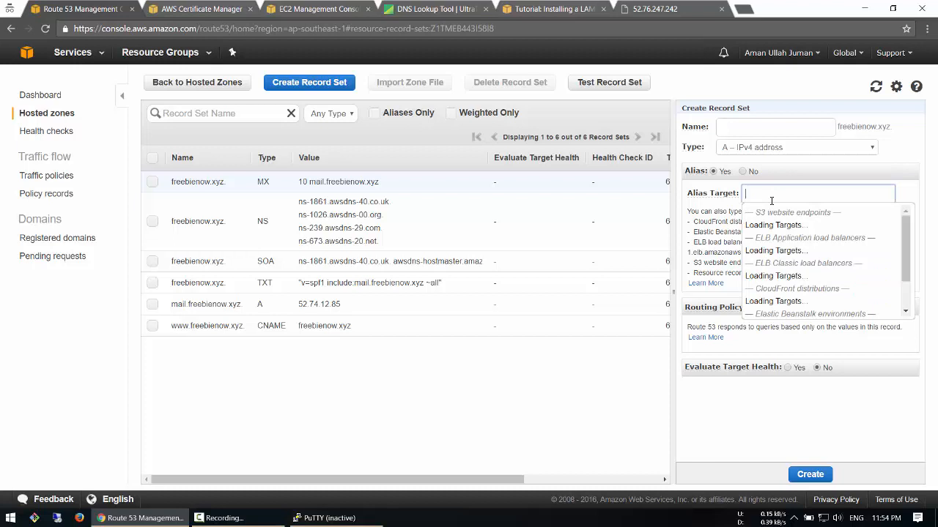
pyautogui.click(732, 198)
pyautogui.click(766, 196)
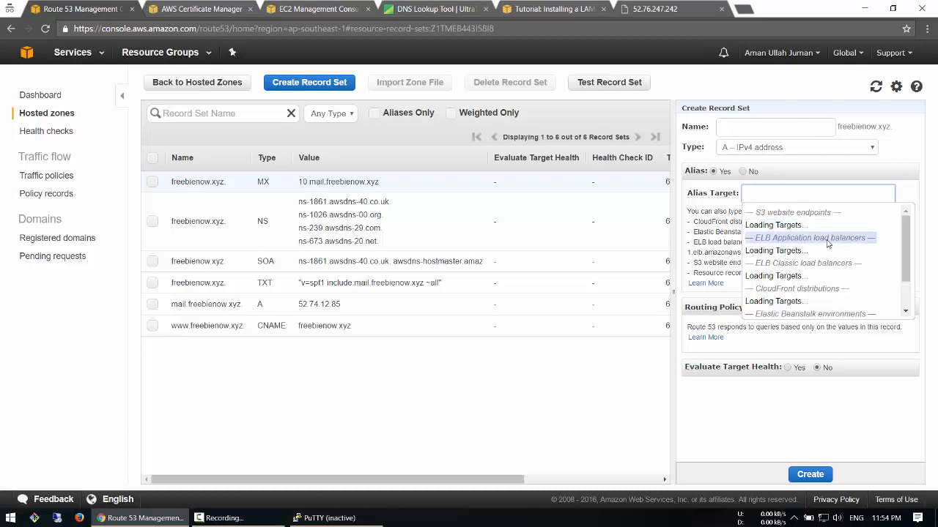
pyautogui.click(718, 195)
pyautogui.click(778, 195)
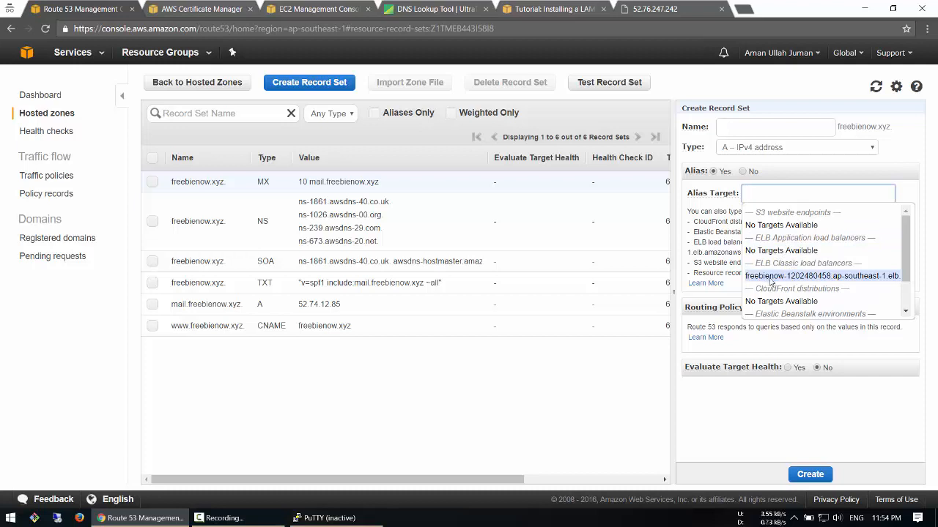
pyautogui.click(824, 276)
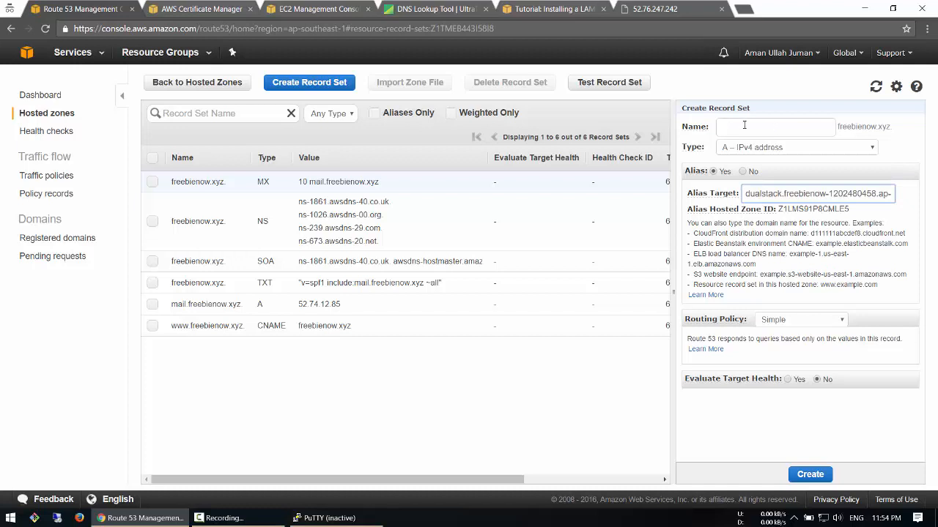
pyautogui.click(791, 128)
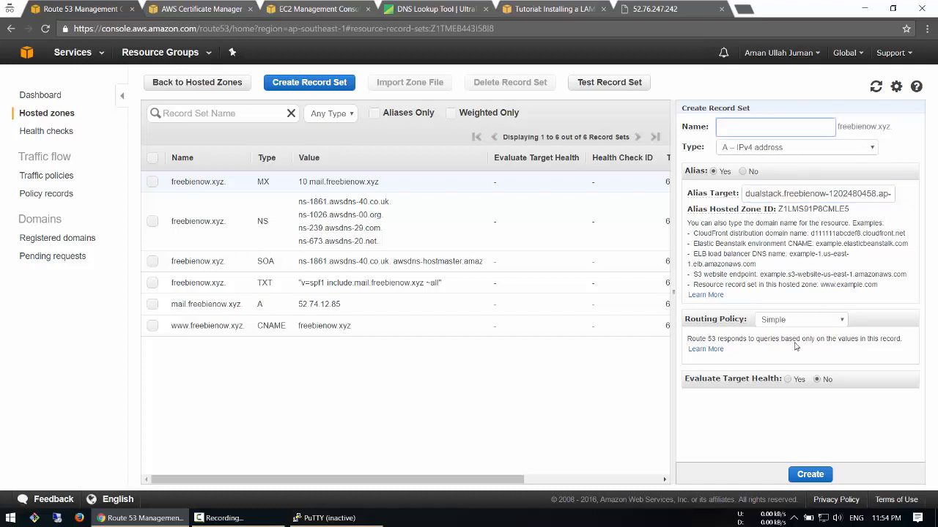
pyautogui.click(805, 477)
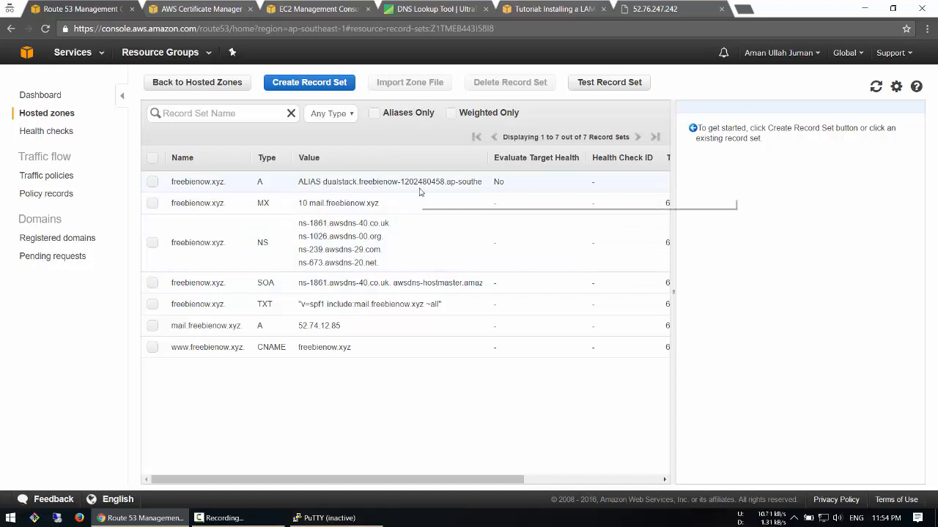
# Go to the EC2 instances list and refresh it to check the status of the instances.
pyautogui.click(299, 9)
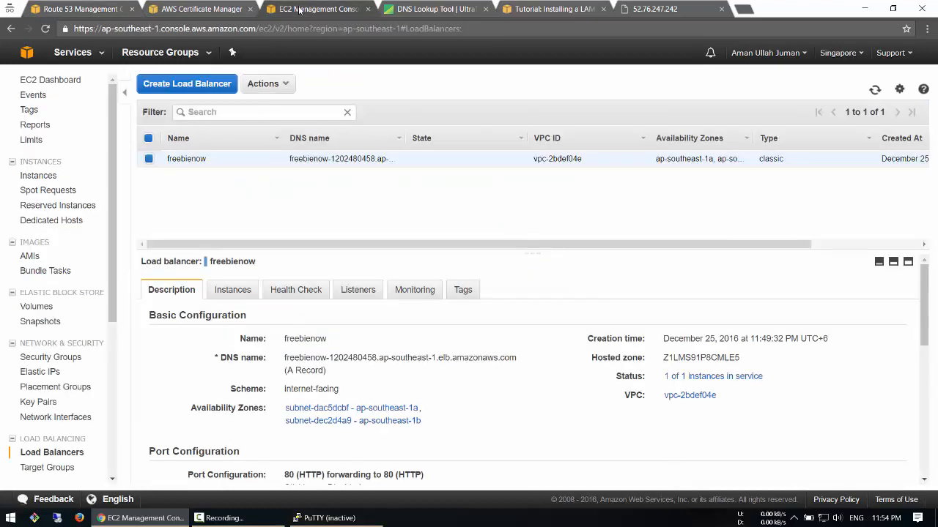
pyautogui.click(42, 176)
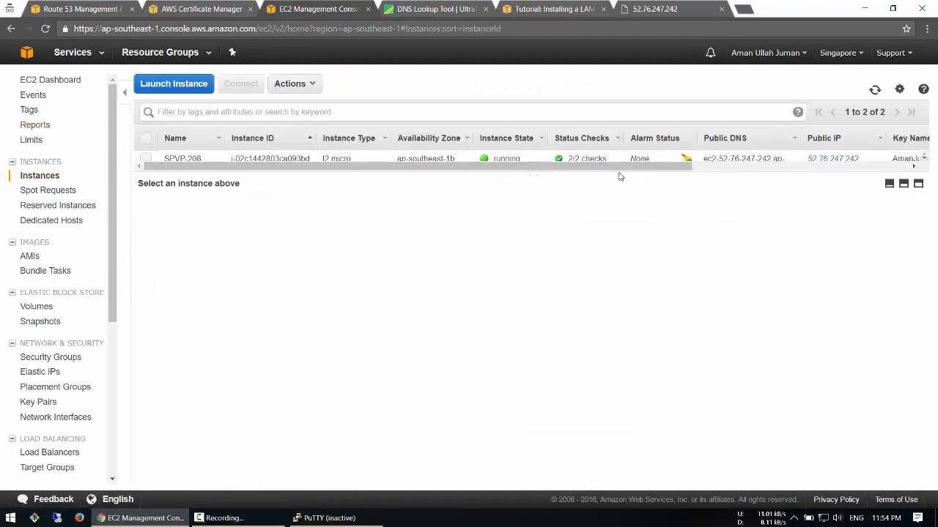
pyautogui.click(875, 89)
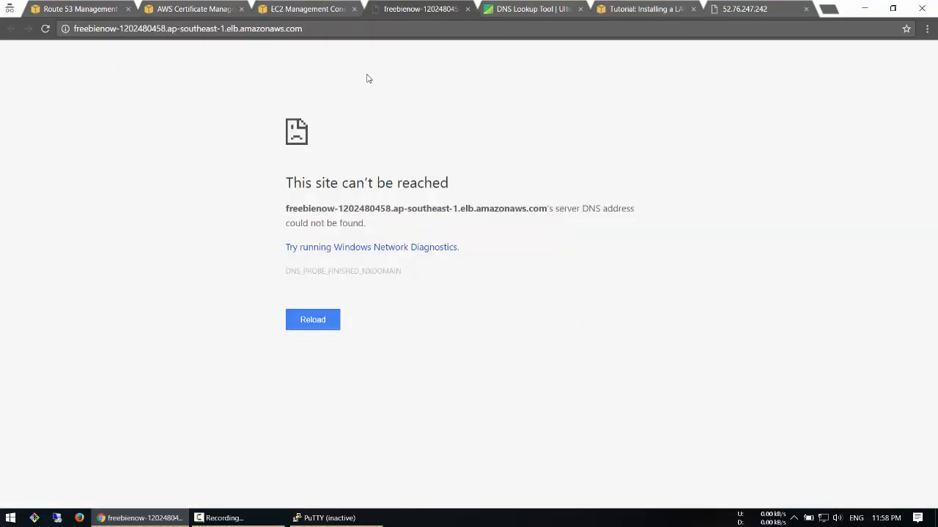
# Copy the load balancer's DNS address from the failed page and load it in a new Firefox private window.
pyautogui.rightClick(316, 27)
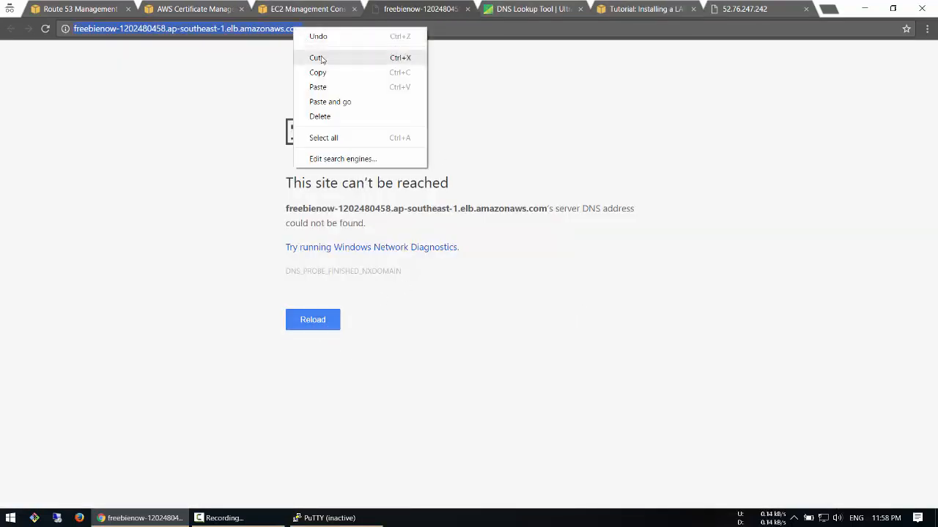
pyautogui.click(325, 71)
pyautogui.rightClick(79, 518)
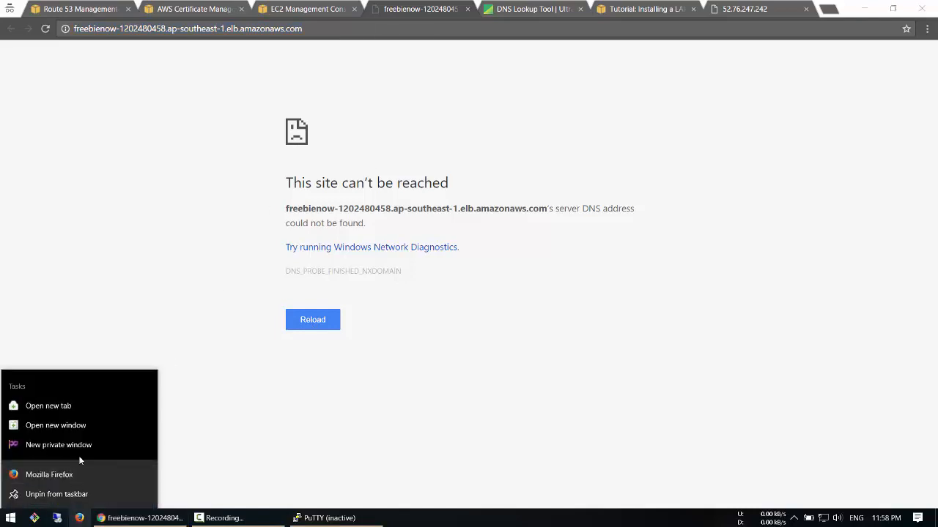
pyautogui.click(71, 446)
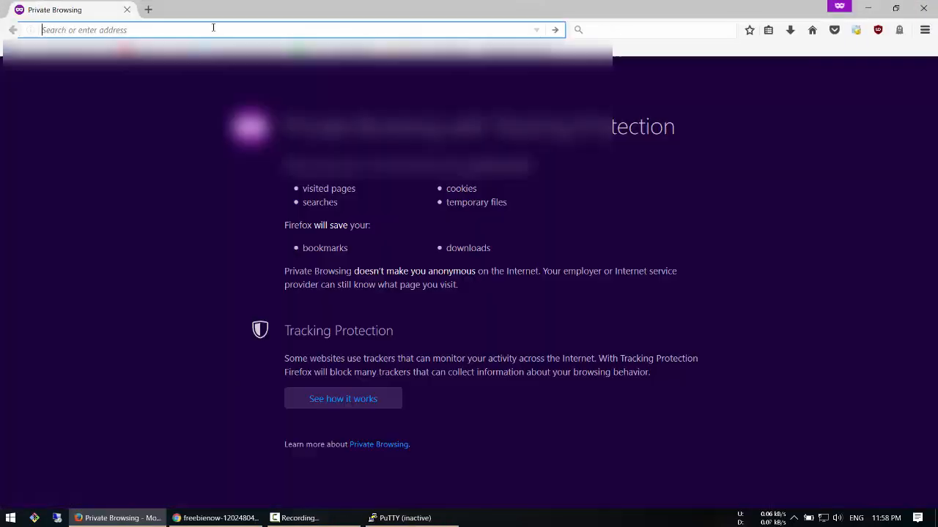
pyautogui.rightClick(213, 28)
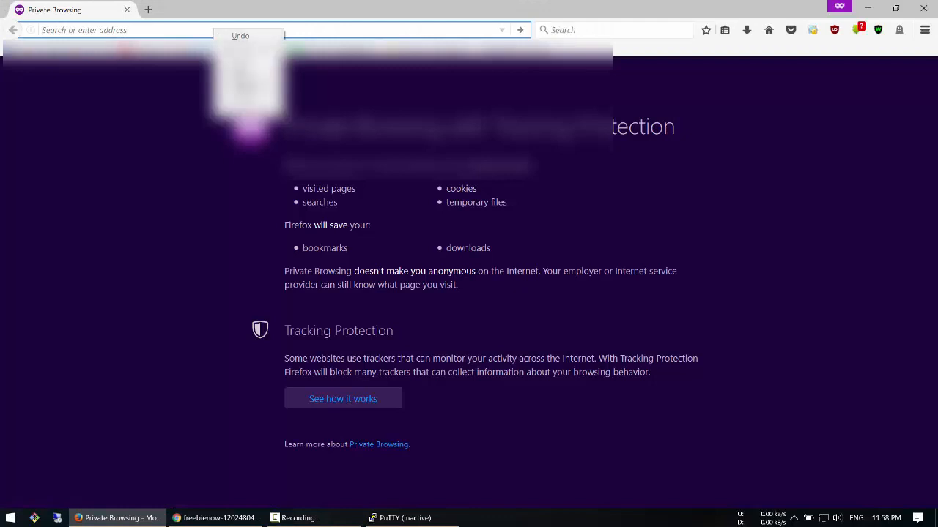
pyautogui.click(234, 96)
# Show the menu bar and hide the bookmarks toolbar in the Firefox window.
pyautogui.rightClick(479, 6)
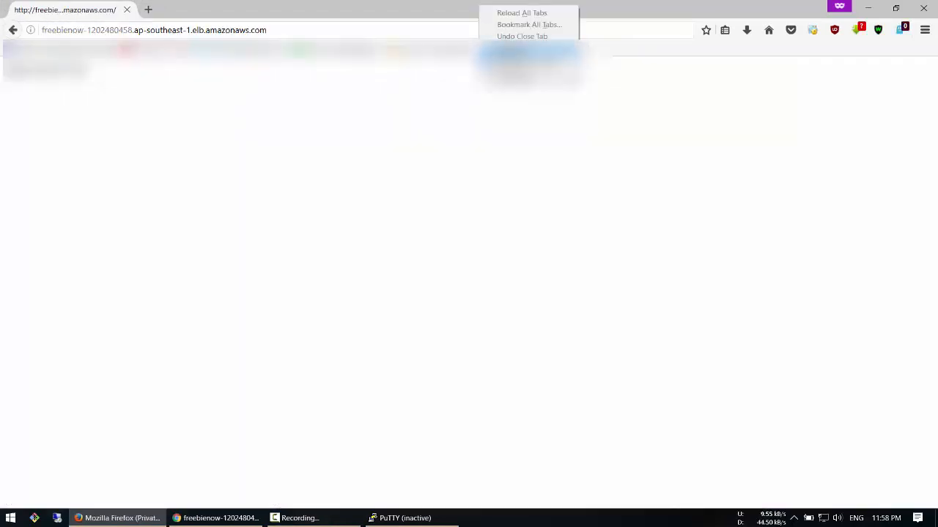
pyautogui.click(502, 51)
pyautogui.rightClick(474, 17)
pyautogui.click(511, 65)
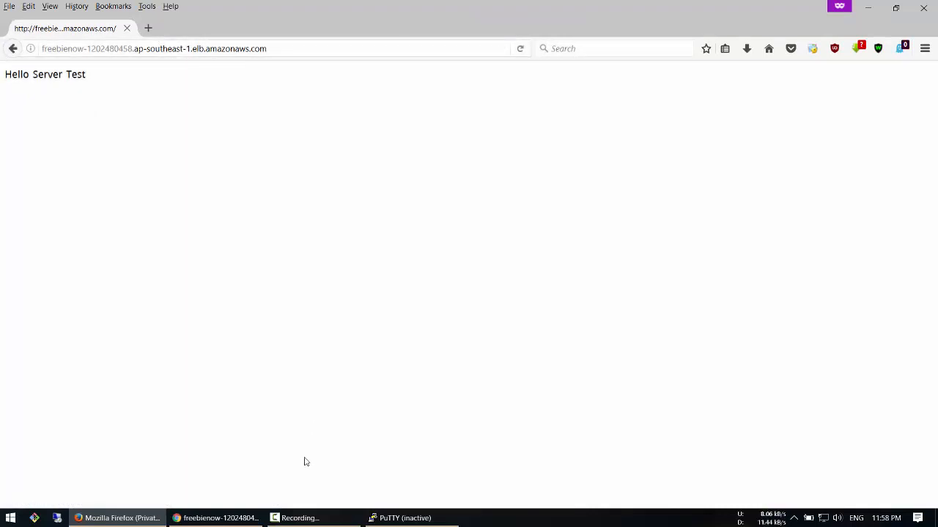
# Switch to Chrome, reload the load balancer address, and check the freebienow load balancer in the EC2 console.
pyautogui.click(228, 517)
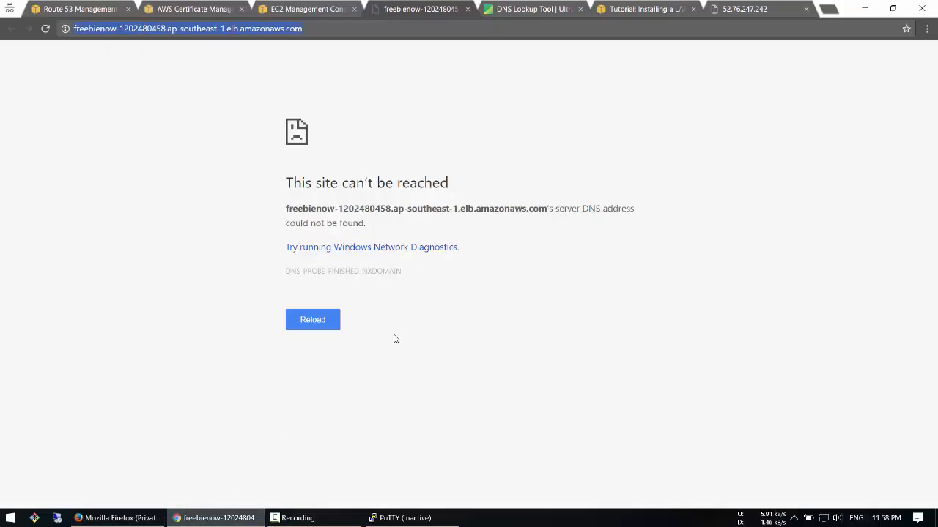
pyautogui.click(322, 319)
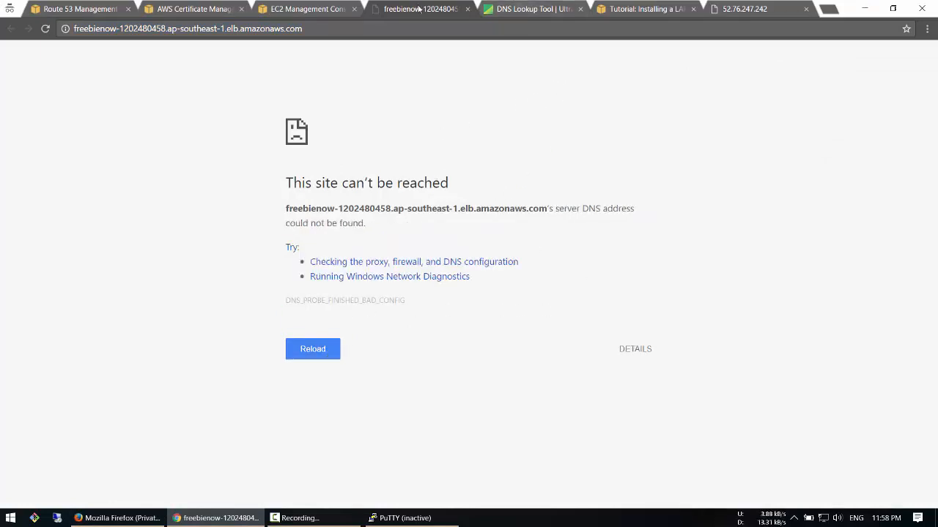
pyautogui.click(316, 9)
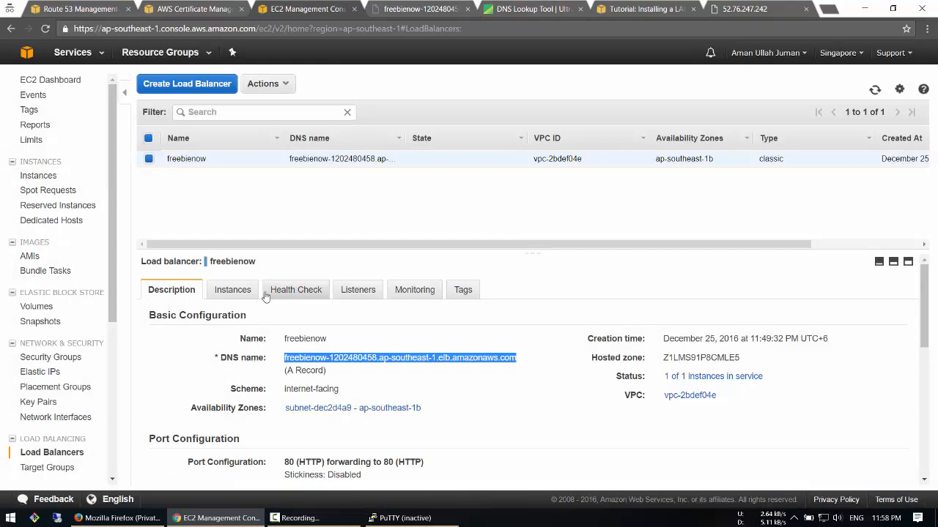
pyautogui.click(117, 518)
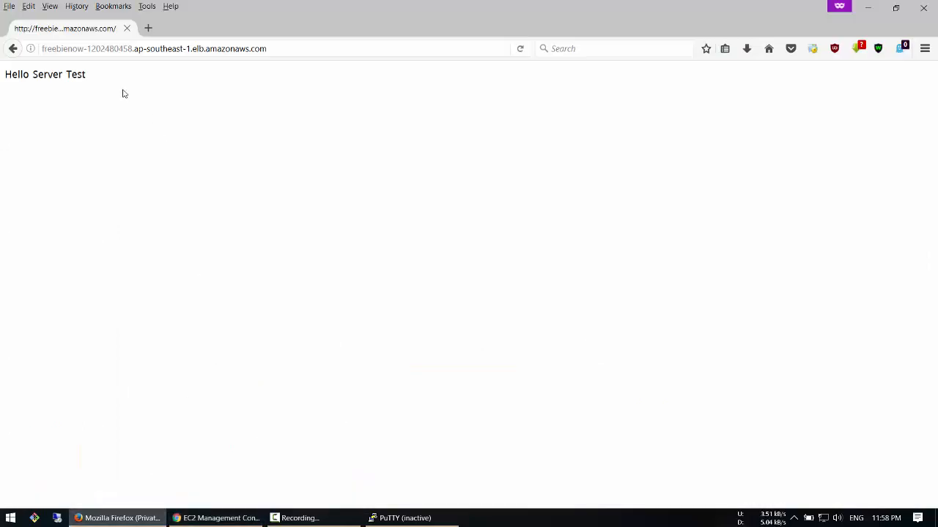
pyautogui.click(81, 48)
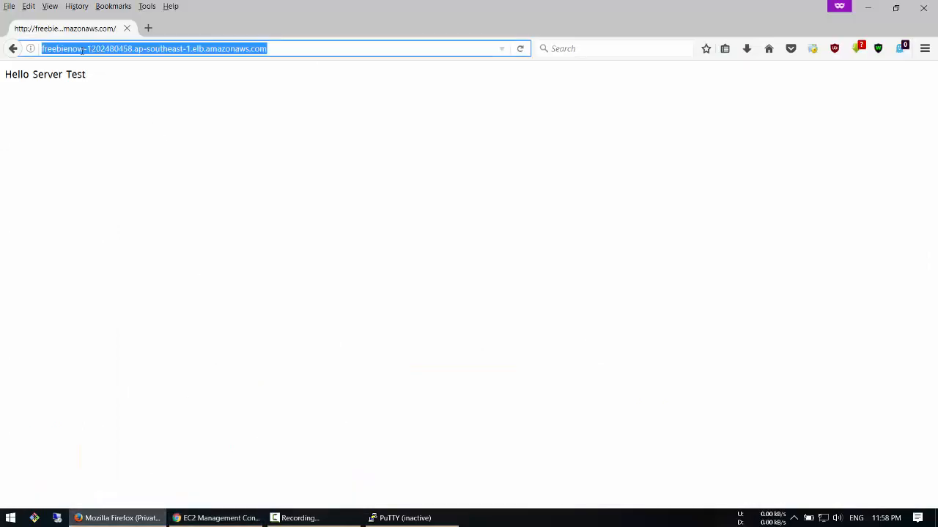
pyautogui.click(251, 77)
pyautogui.click(148, 28)
pyautogui.write('f')
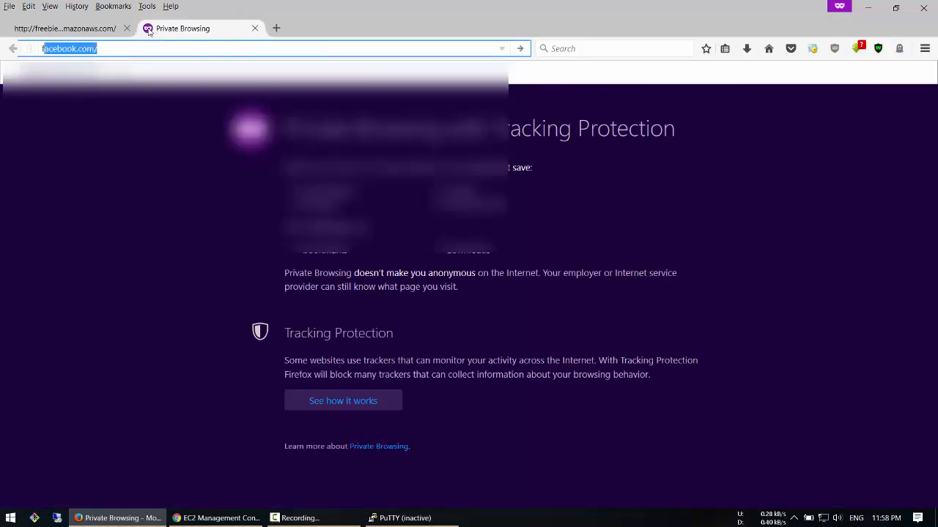
pyautogui.write('reebi')
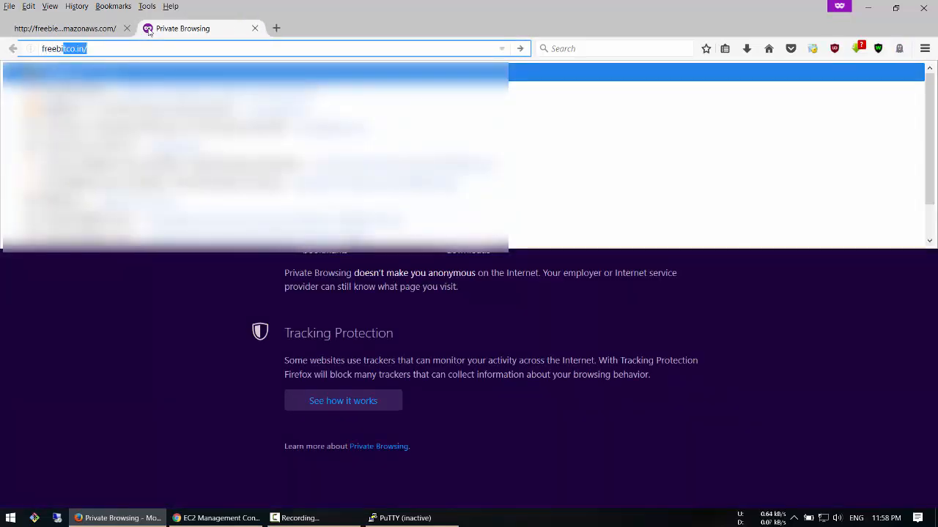
pyautogui.write('e')
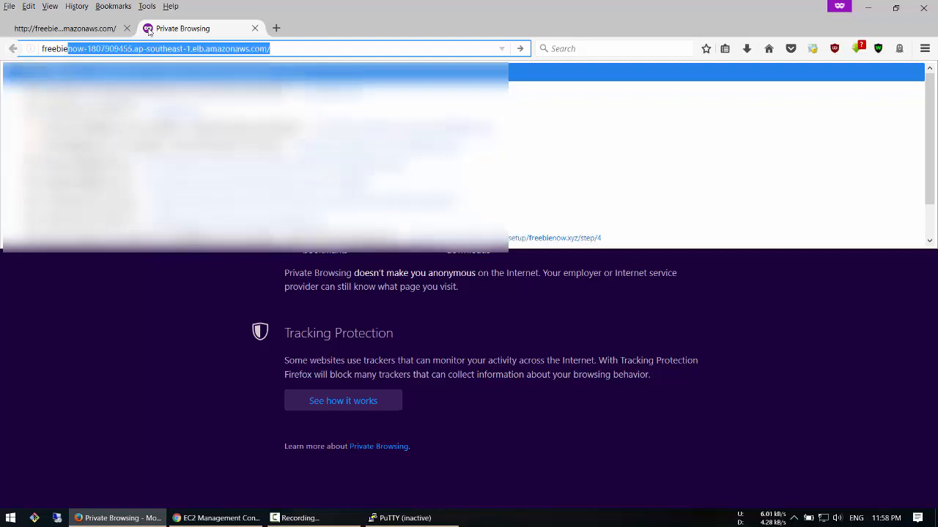
pyautogui.write('now')
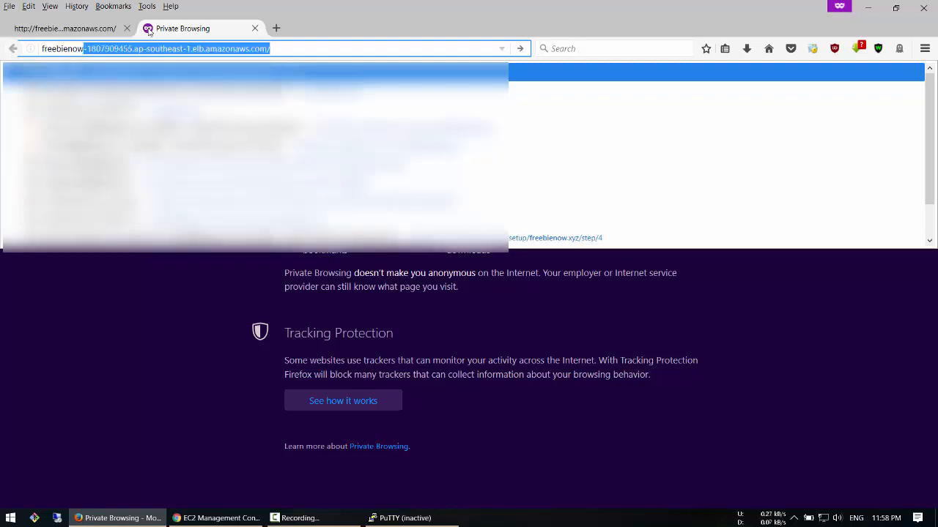
pyautogui.write('.')
pyautogui.press('Return')
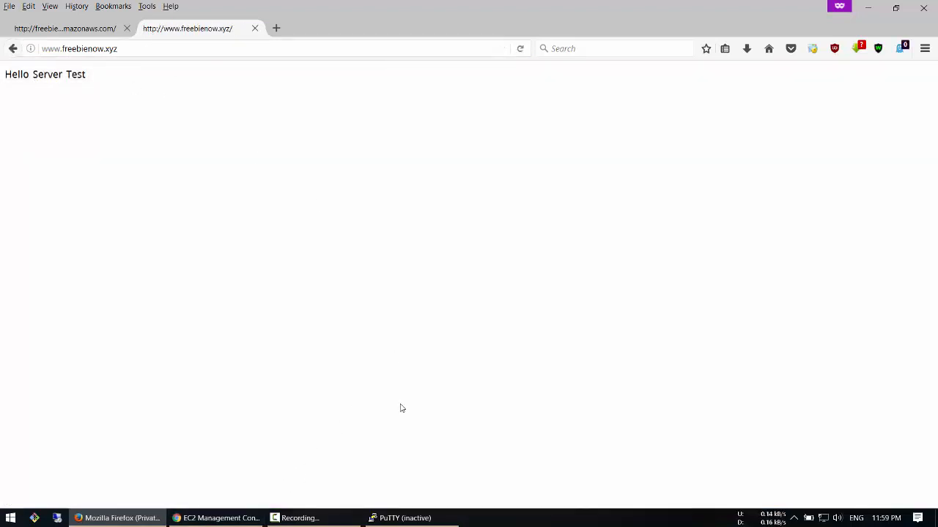
# Switch to Chrome and load freebienow.xyz in a new tab.
pyautogui.click(219, 518)
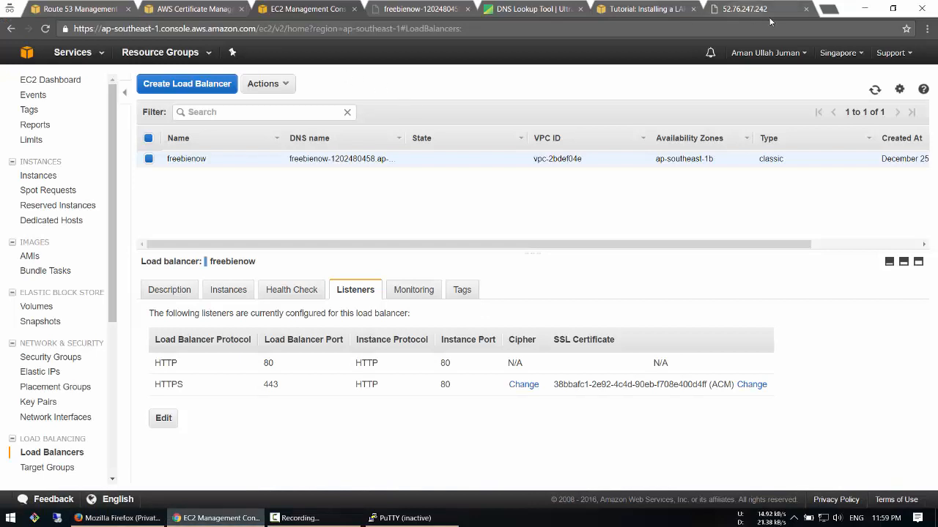
pyautogui.click(828, 9)
pyautogui.write('fre')
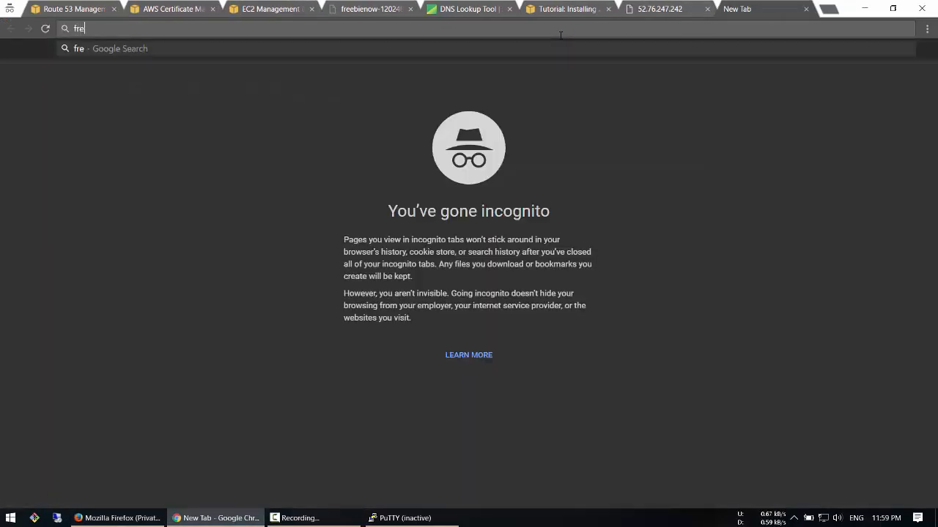
pyautogui.write('ebiem')
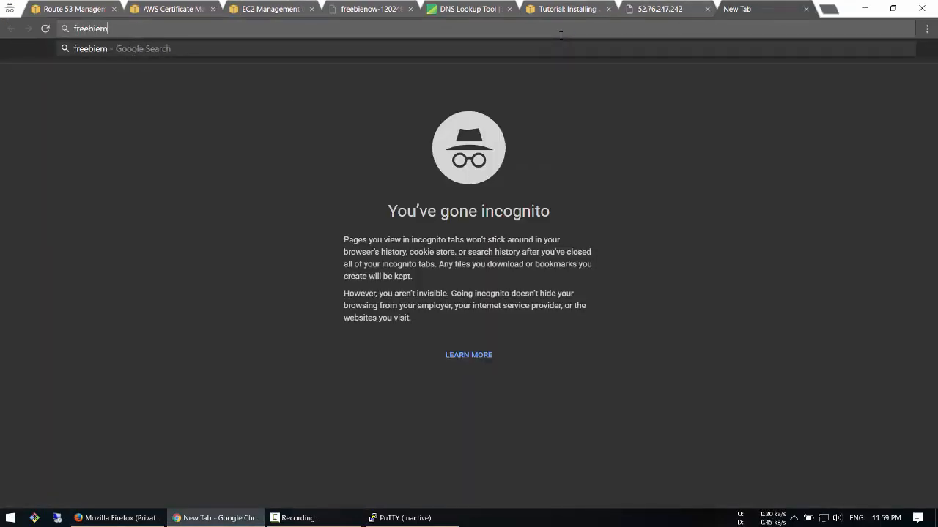
pyautogui.press('BackSpace')
pyautogui.write('now.x')
pyautogui.write('xyz')
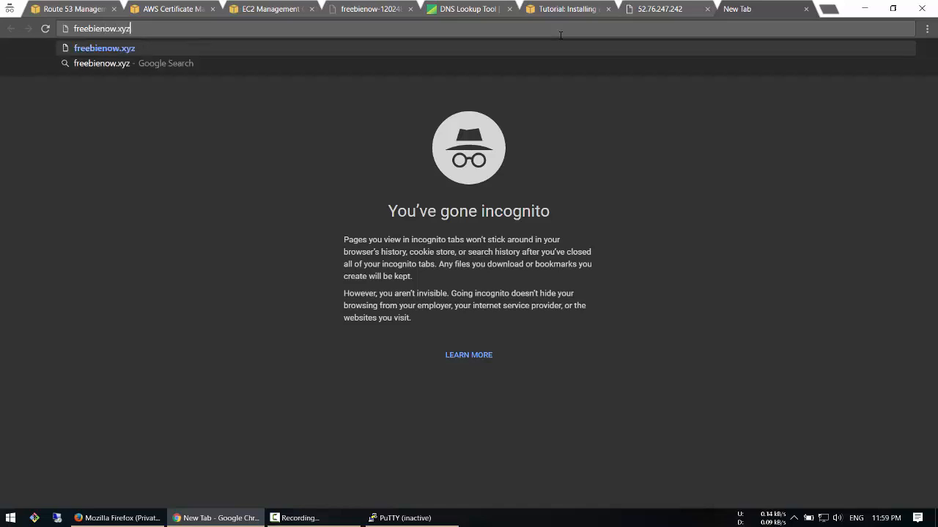
pyautogui.press('Return')
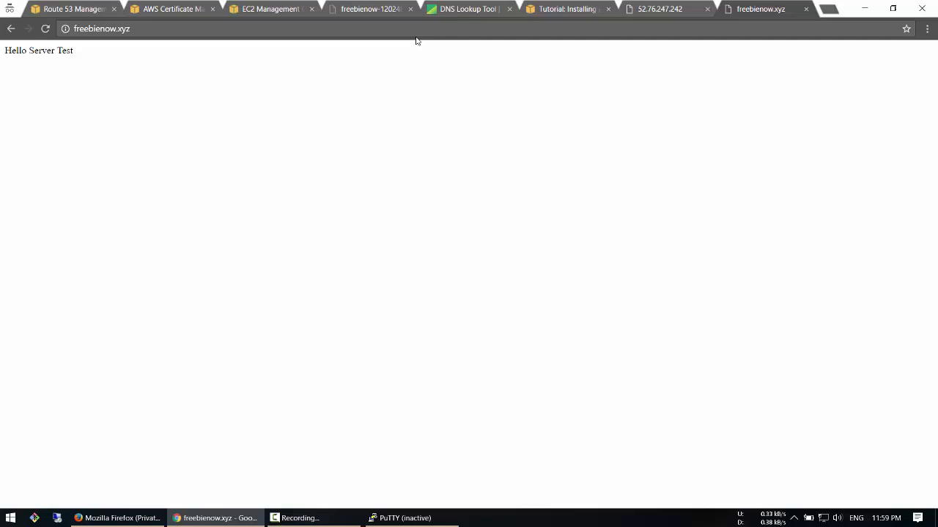
pyautogui.click(177, 26)
pyautogui.press('Home')
pyautogui.write('https://')
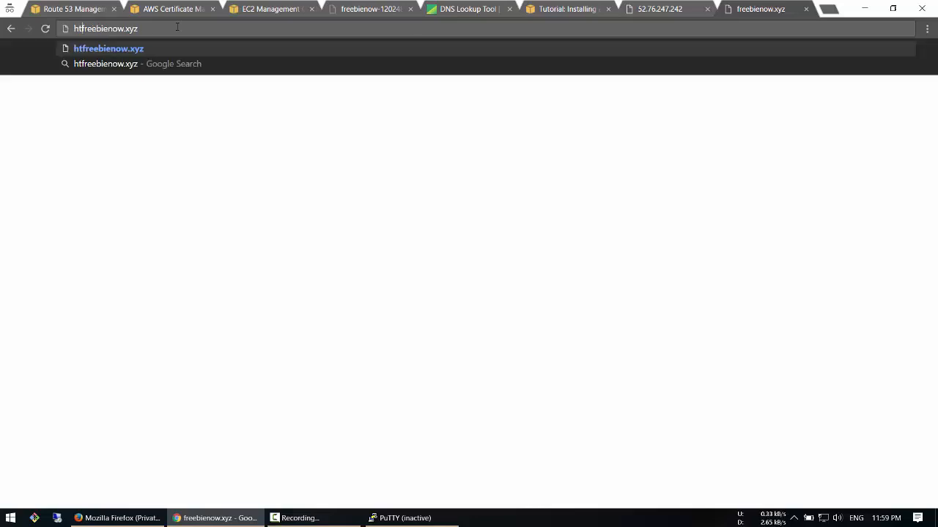
pyautogui.press('Return')
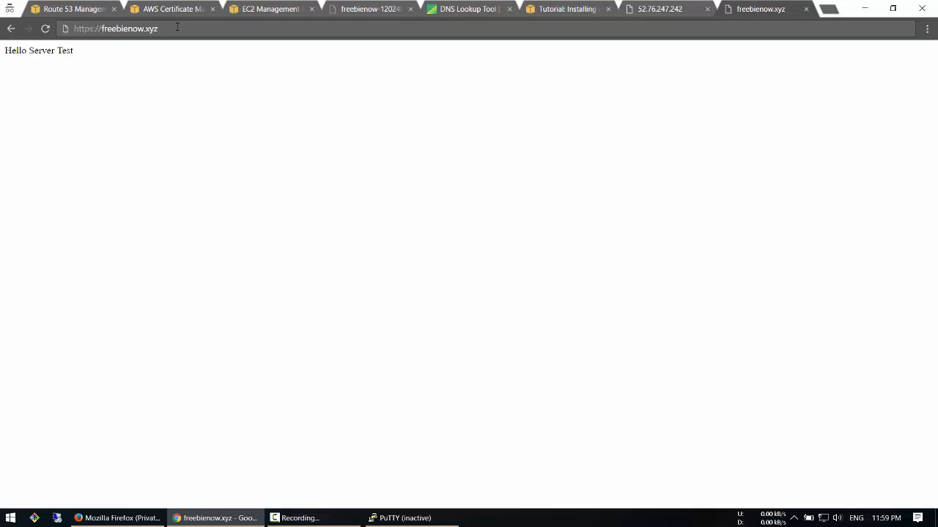
# Inspect the site's SSL certificate through Chrome's security details, then close the certificate and the site's tab.
pyautogui.click(65, 29)
pyautogui.click(77, 88)
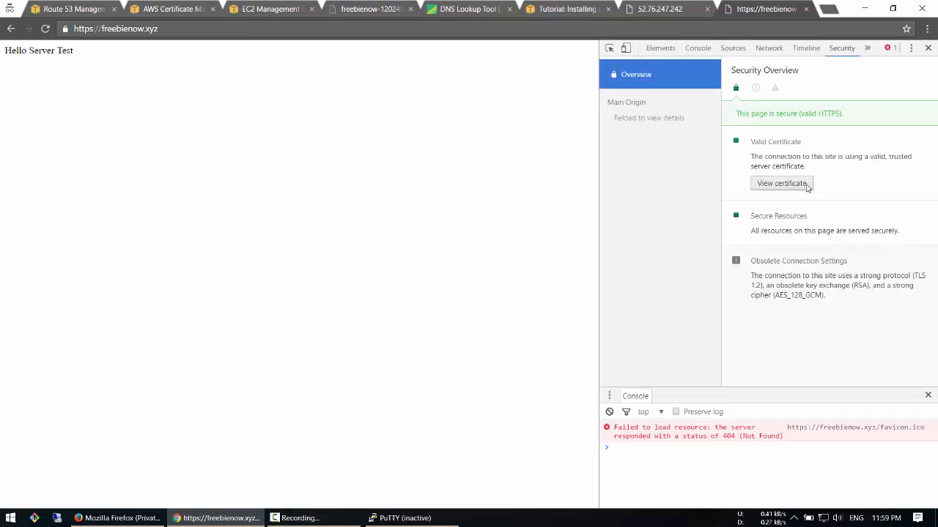
pyautogui.click(799, 188)
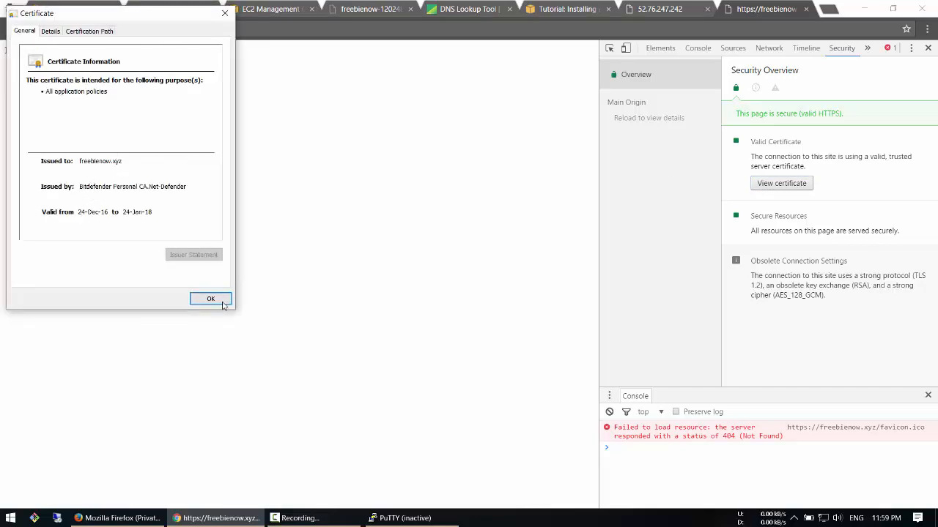
pyautogui.click(211, 298)
pyautogui.click(806, 8)
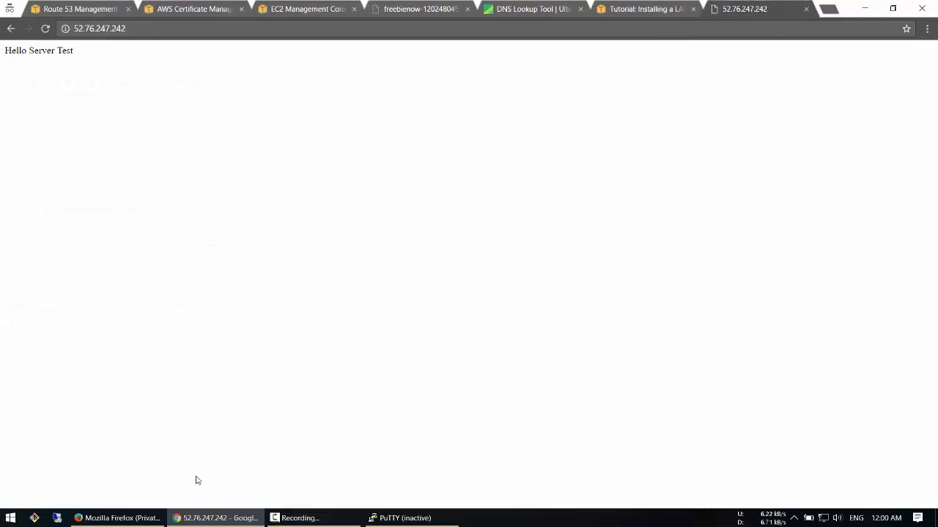
pyautogui.click(117, 518)
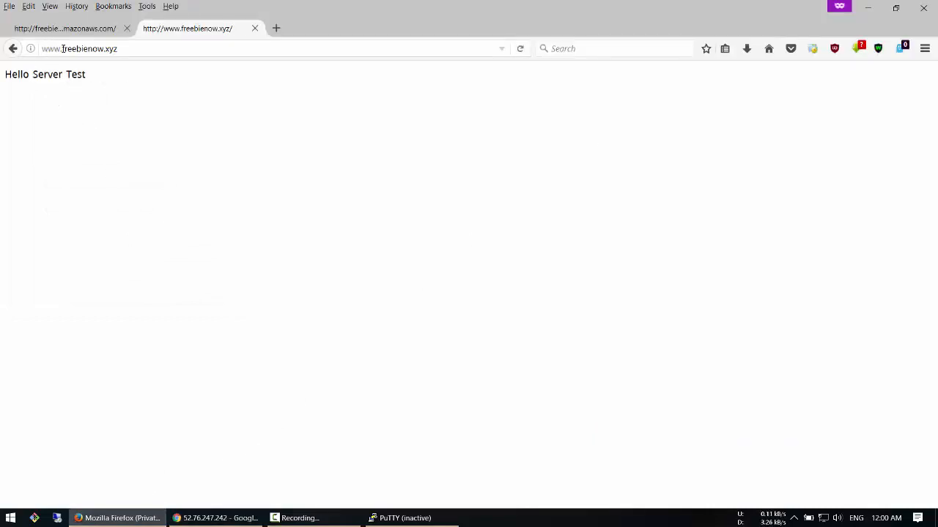
pyautogui.moveTo(63, 48); pyautogui.dragTo(41, 50)
pyautogui.write('ht')
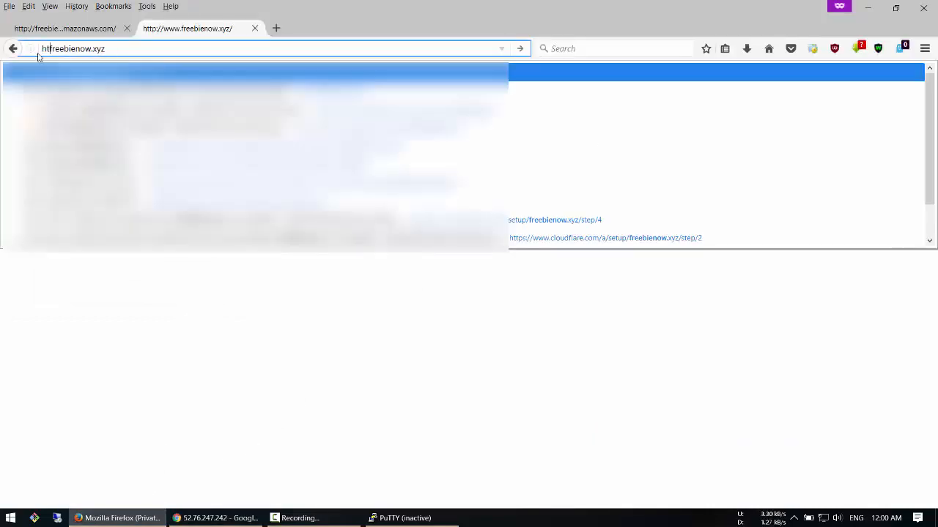
pyautogui.write('tps://')
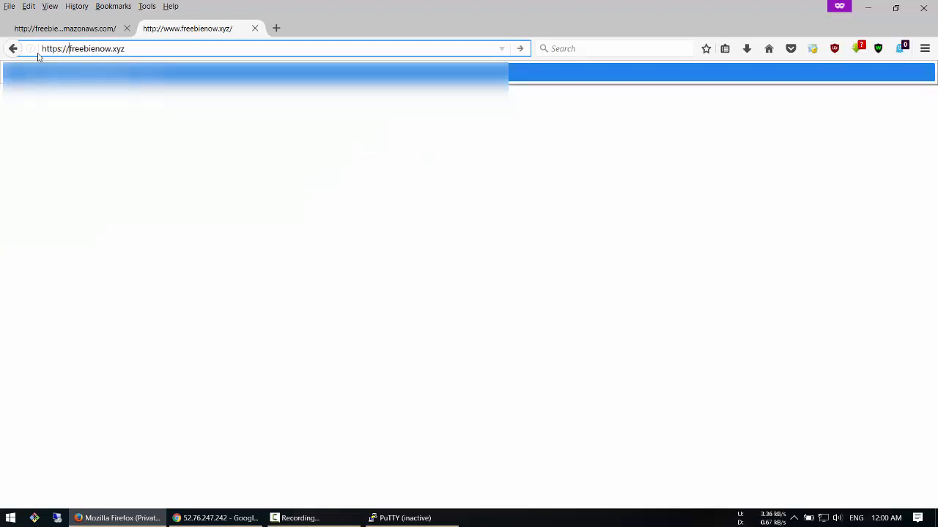
pyautogui.press('Return')
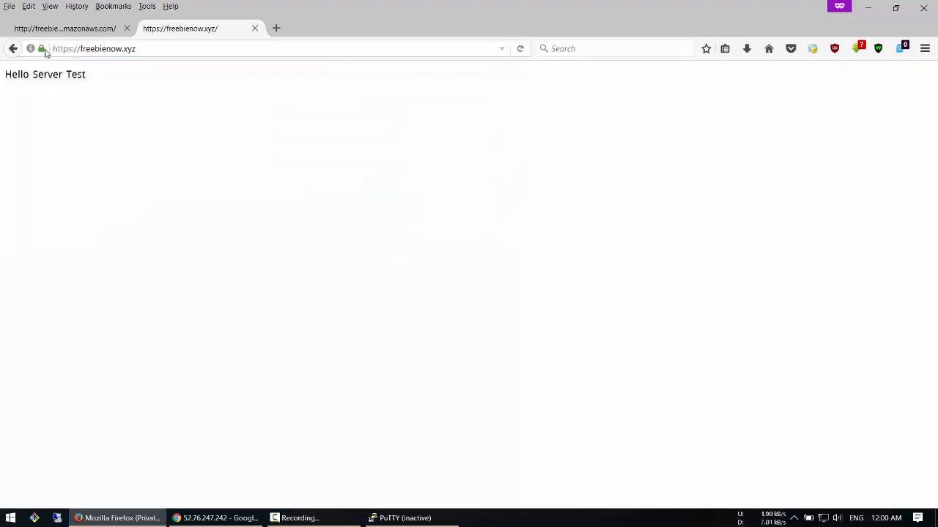
# Examine the freebienow.xyz certificate's general information and its detail fields in Firefox, then close the certificate and page info windows.
pyautogui.click(44, 49)
pyautogui.click(231, 85)
pyautogui.click(124, 192)
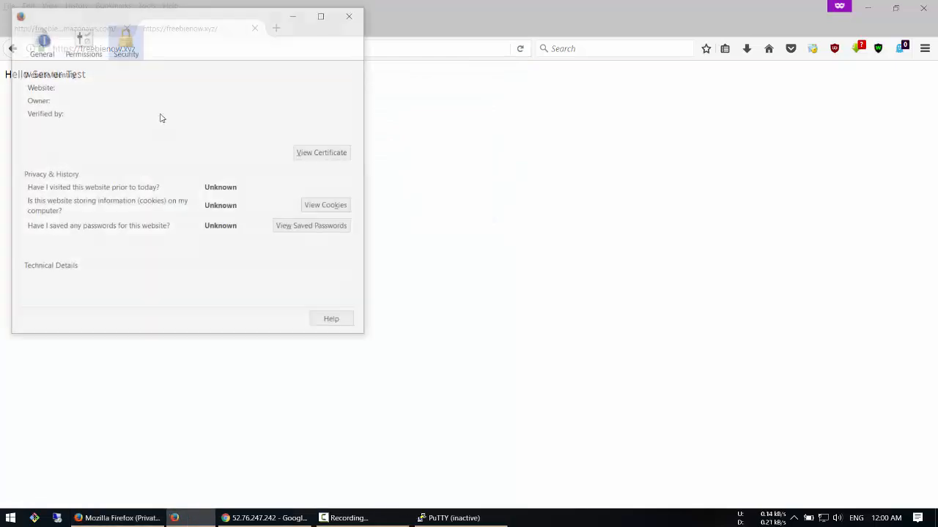
pyautogui.click(305, 145)
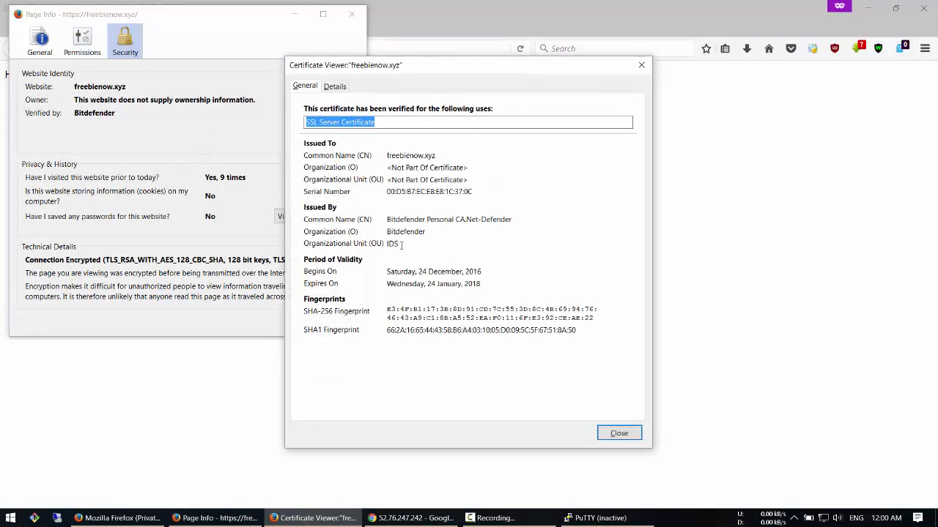
pyautogui.click(334, 86)
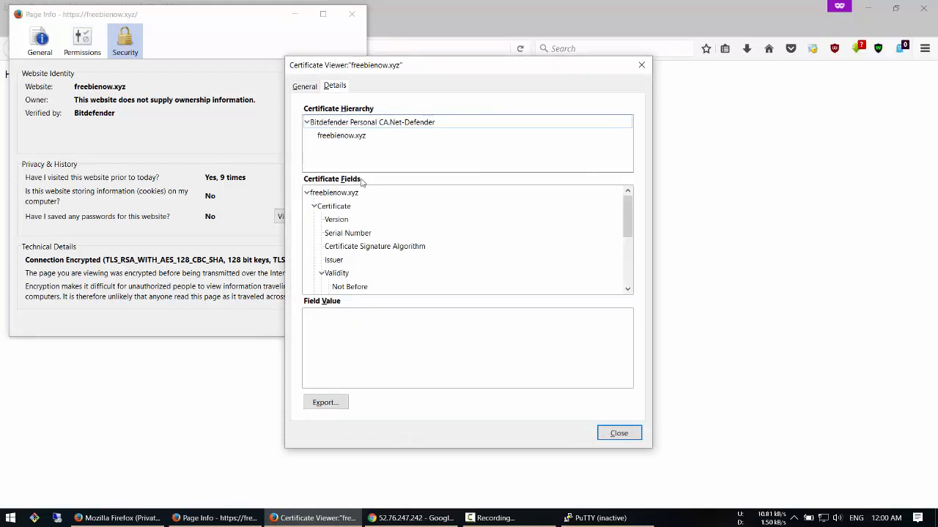
pyautogui.click(367, 246)
pyautogui.scroll(-3, 369, 251)
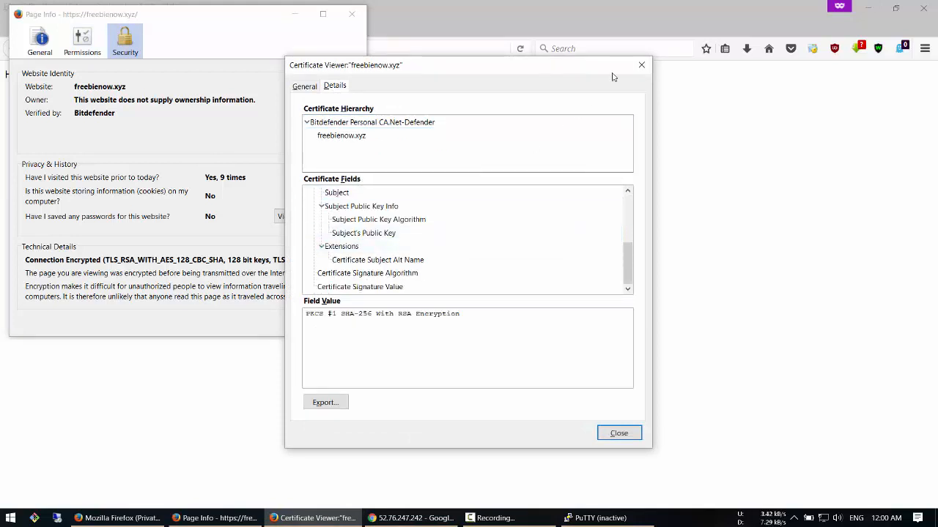
pyautogui.click(635, 59)
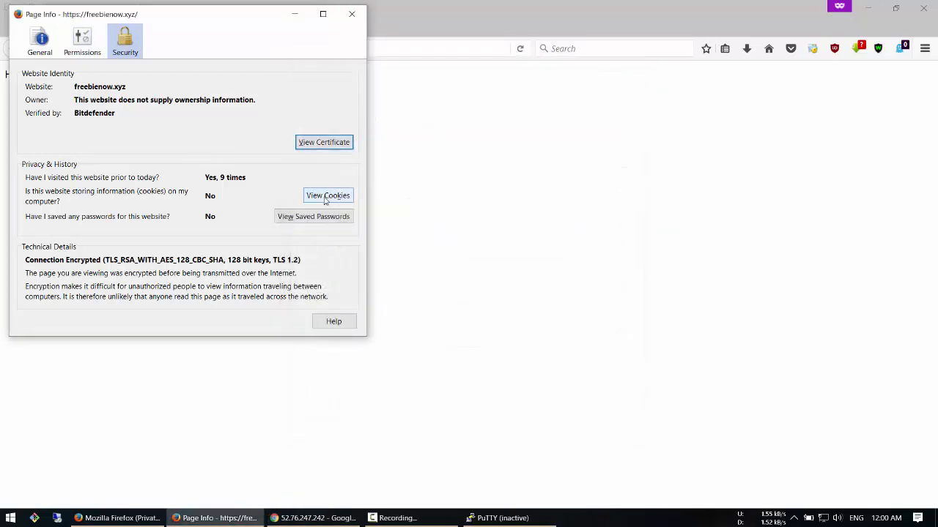
pyautogui.click(352, 14)
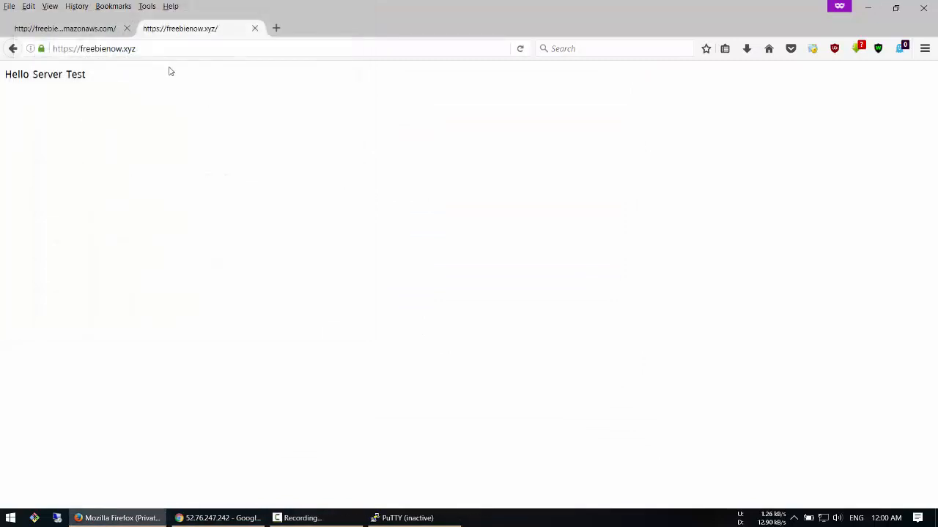
# Close the secure site's tab and the Firefox window, and go to the LAMP installation tutorial in Chrome.
pyautogui.click(254, 29)
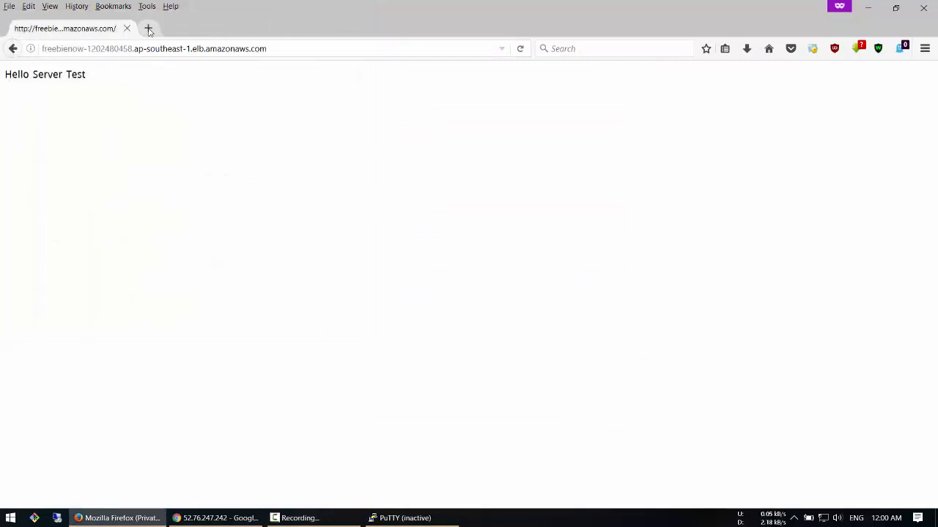
pyautogui.click(147, 29)
pyautogui.click(922, 7)
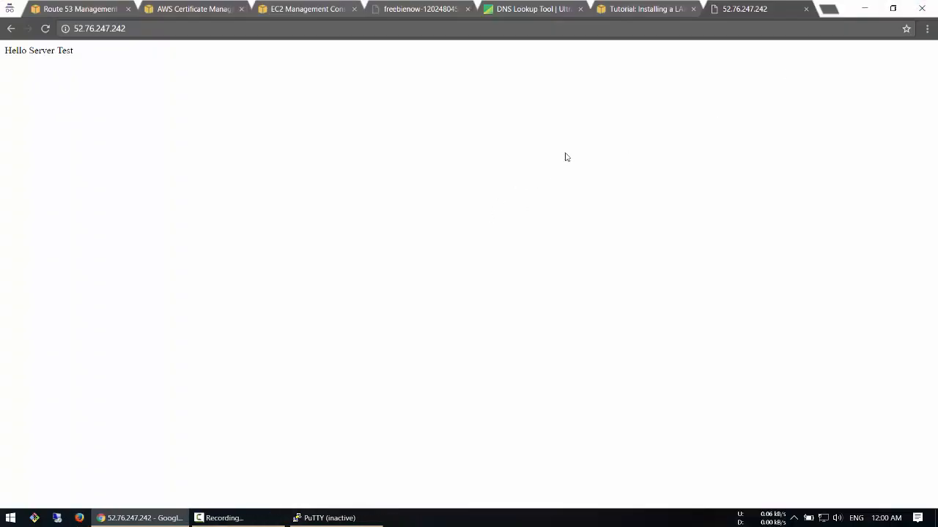
pyautogui.click(631, 8)
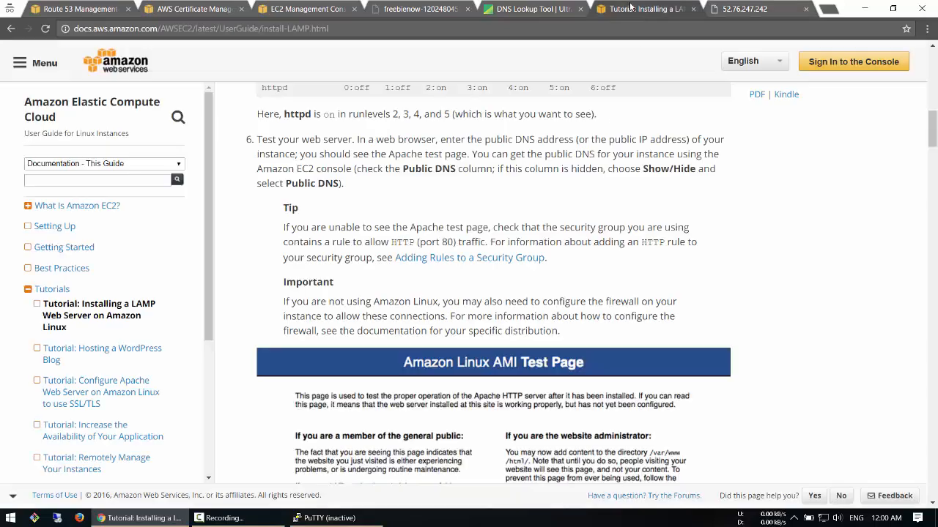